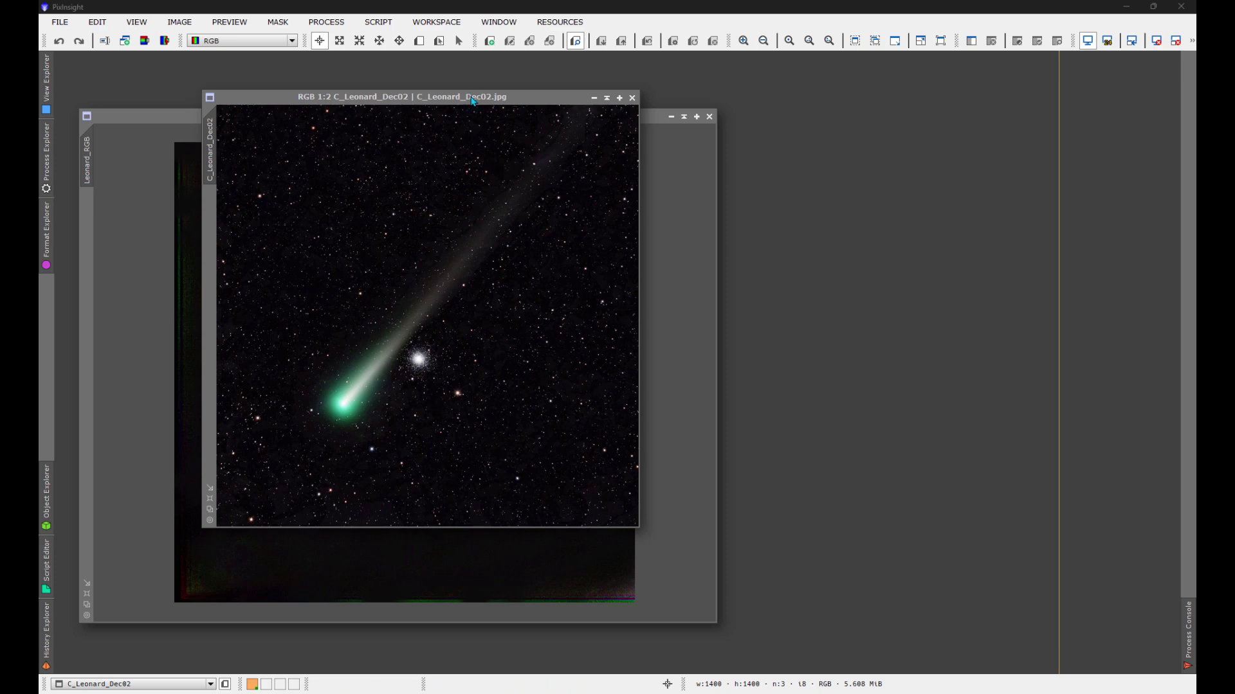
Step: Arrange the C_Leonard_Dec02 image and the StarXTerminator panel side by side
drag(473, 101, 466, 101)
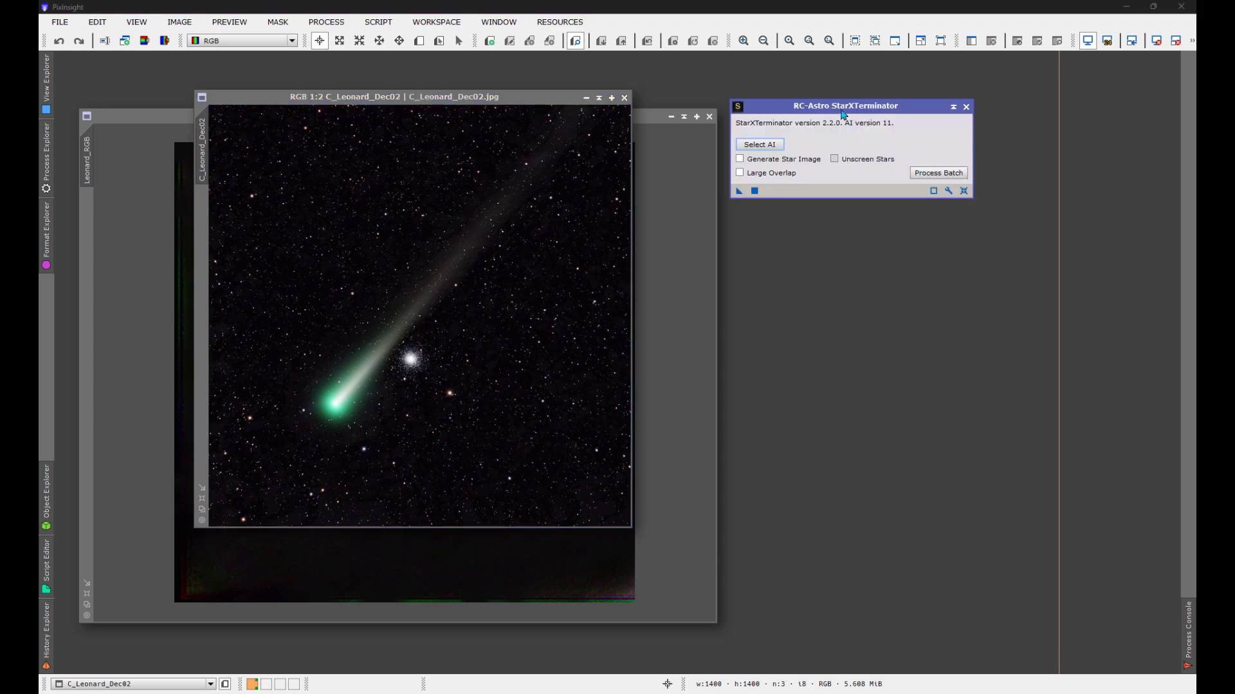
mouse_move(842, 113)
mouse_down()
mouse_move(862, 142)
mouse_move(838, 120)
mouse_up()
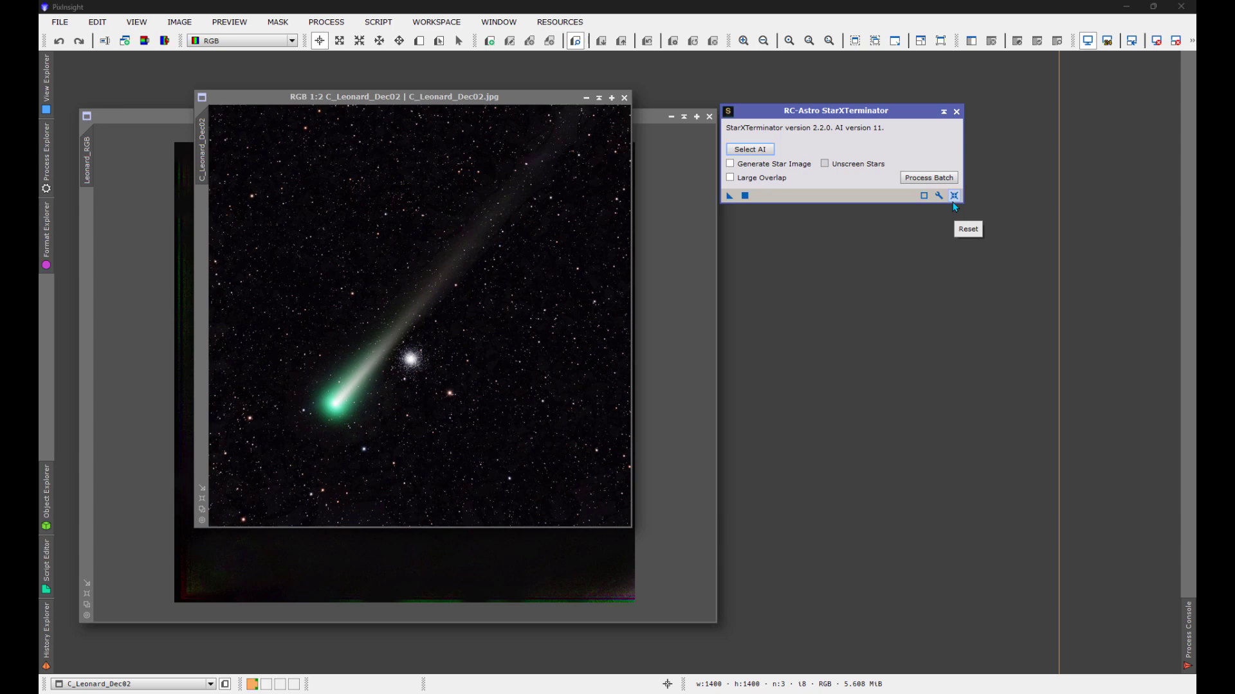
click(656, 153)
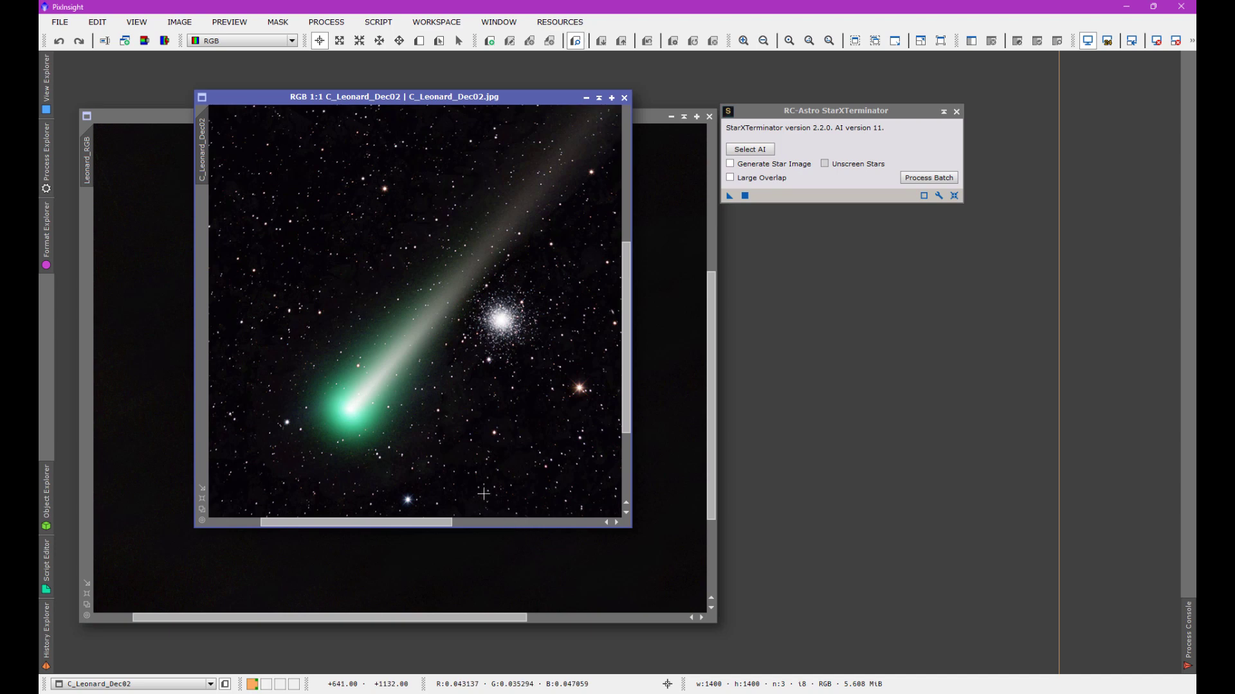
click(660, 543)
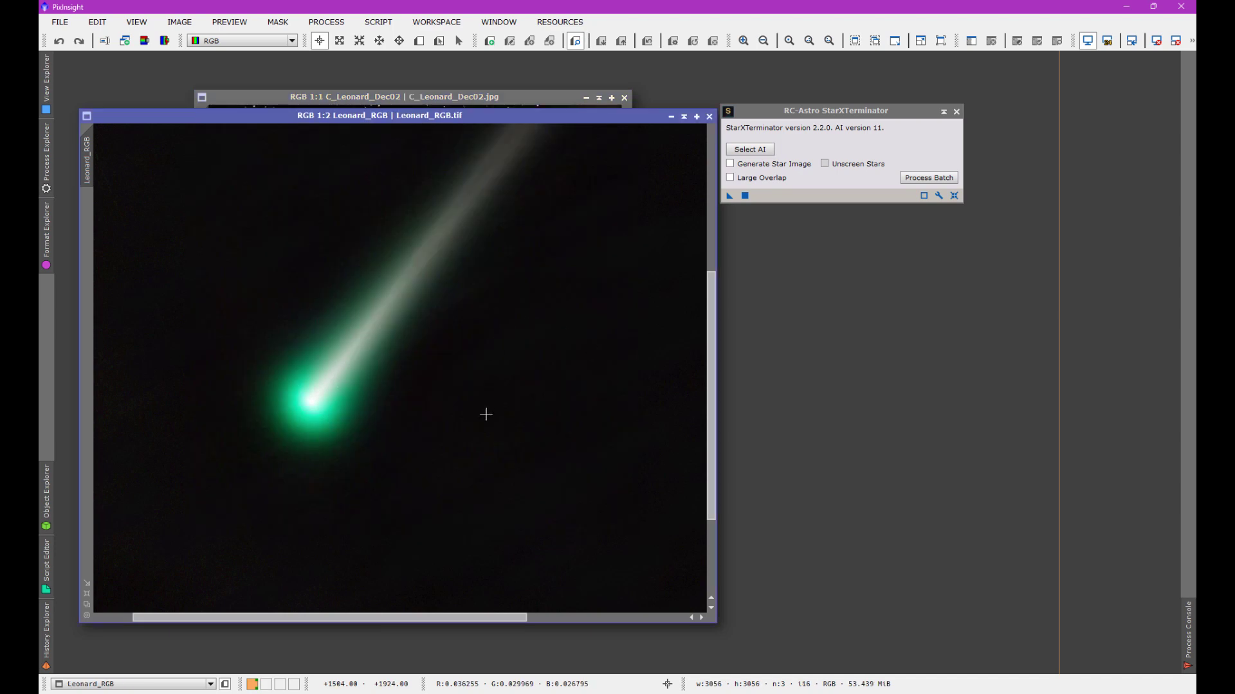
scroll(485, 414, down, 2)
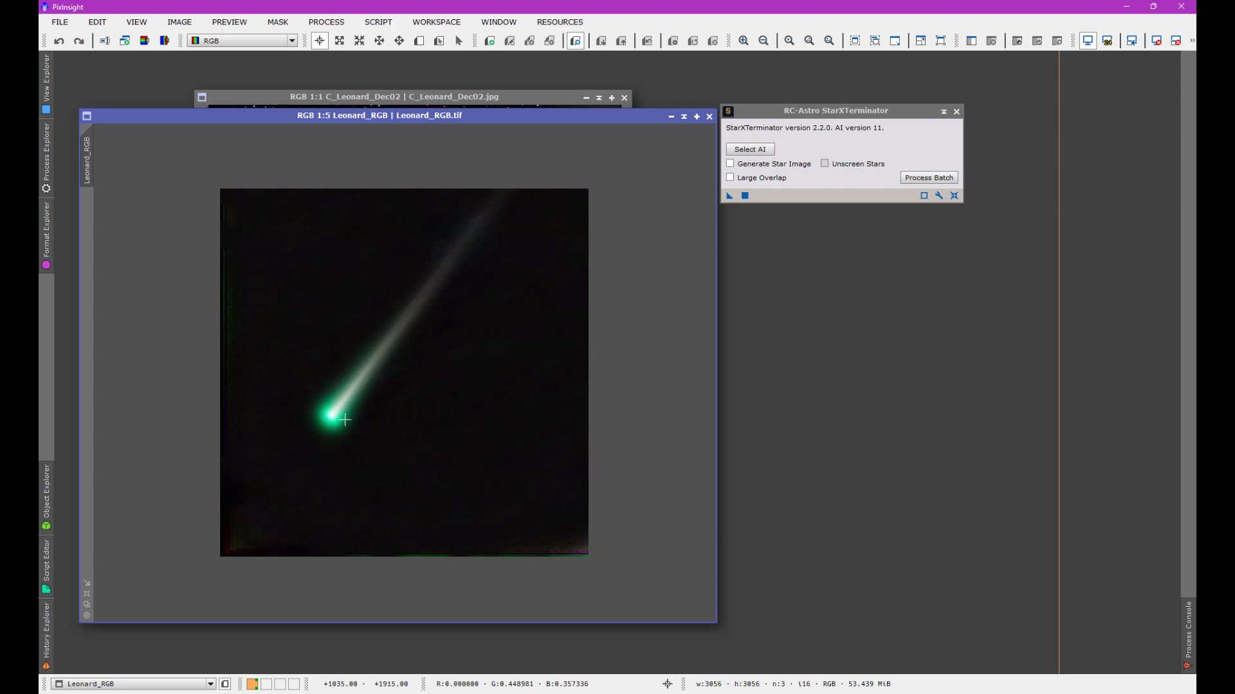
scroll(347, 424, up, 1)
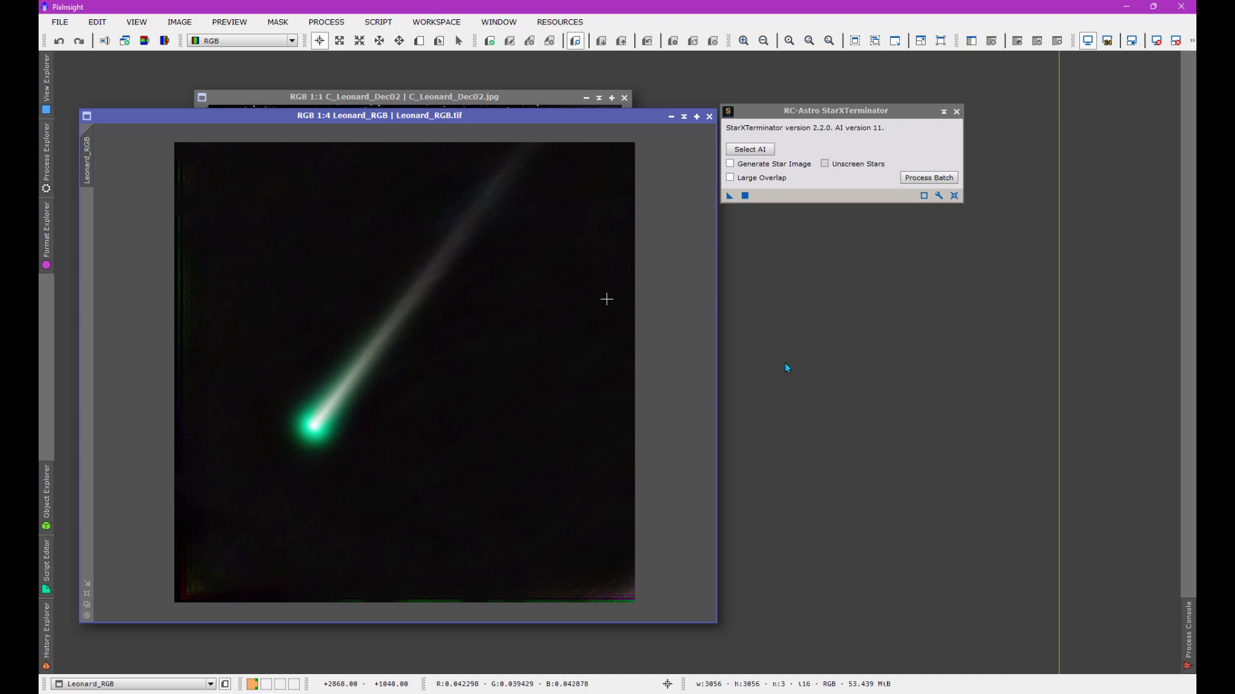
Step: Open the registered w92 Red frame, auto-stretch it with Ctrl+A and zoom in
double_click(881, 437)
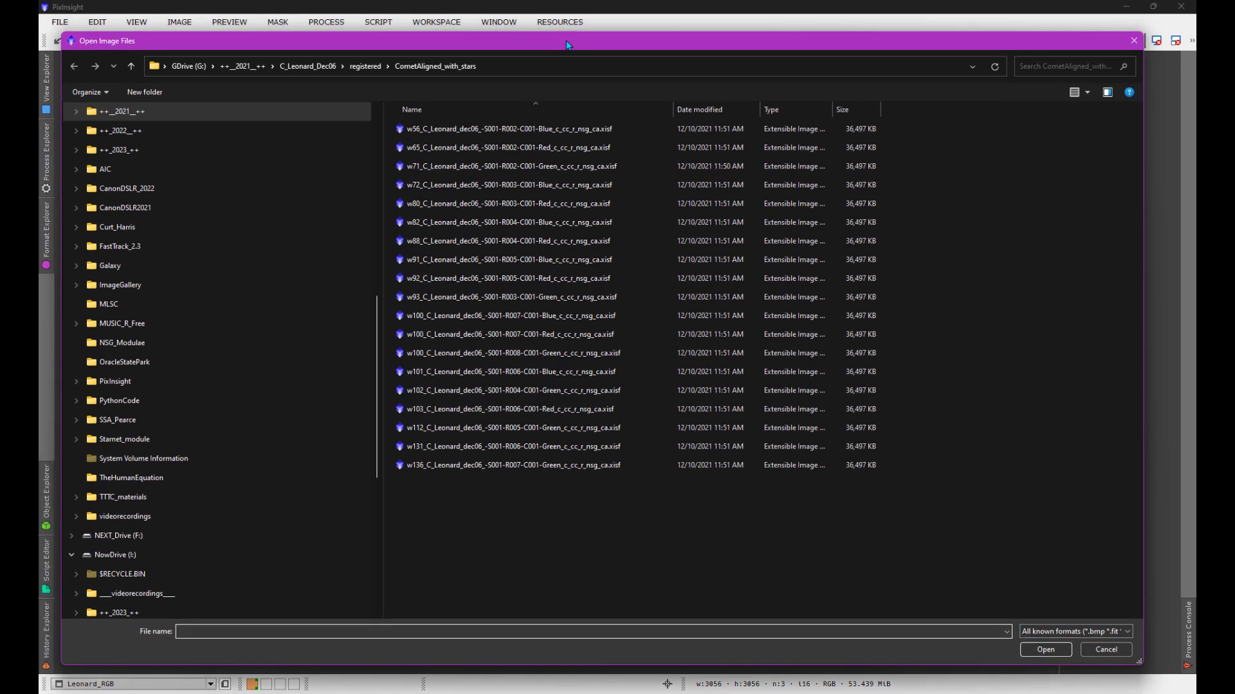
double_click(542, 277)
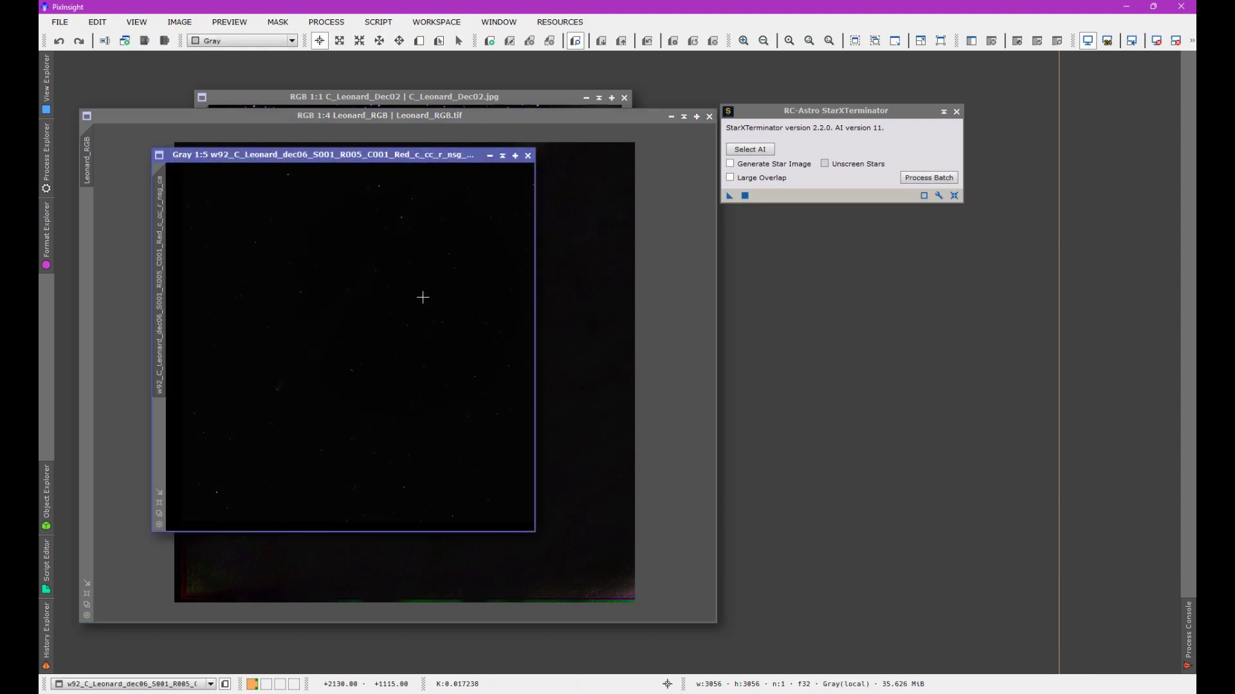
key(ctrl+a)
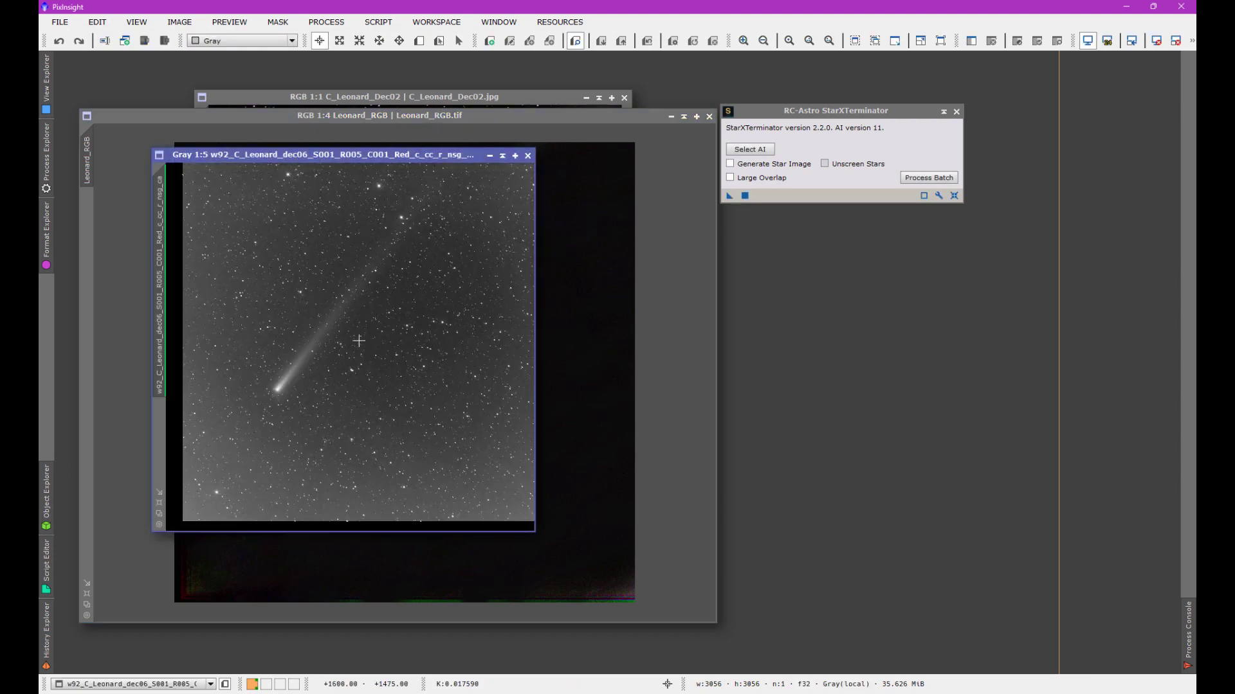
scroll(321, 352, up, 3)
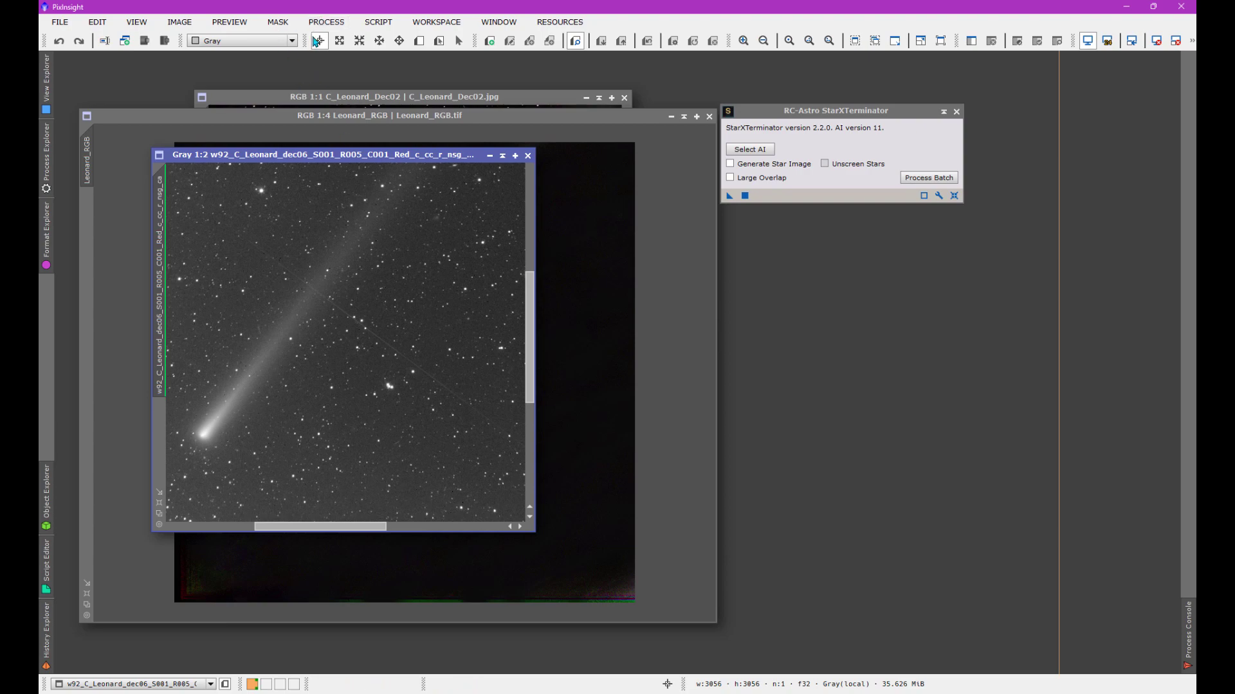
Step: Load all seven *green* registered frames into the Blink process
click(326, 22)
mouse_move(386, 40)
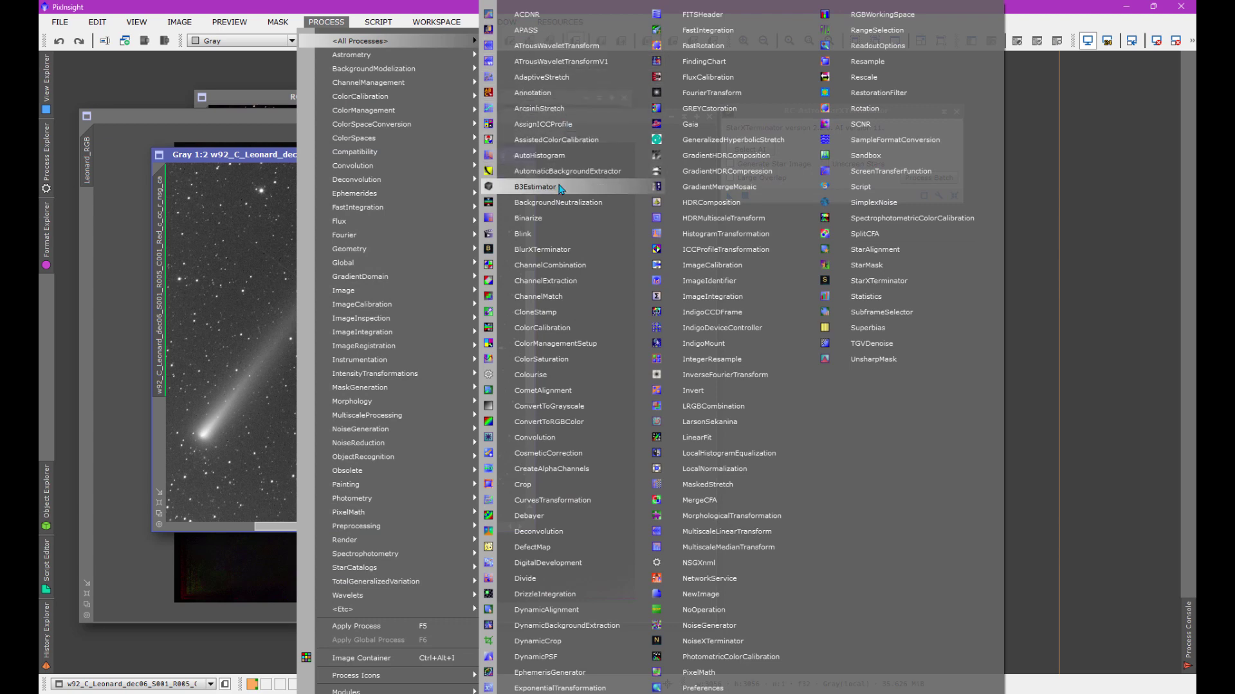
click(554, 233)
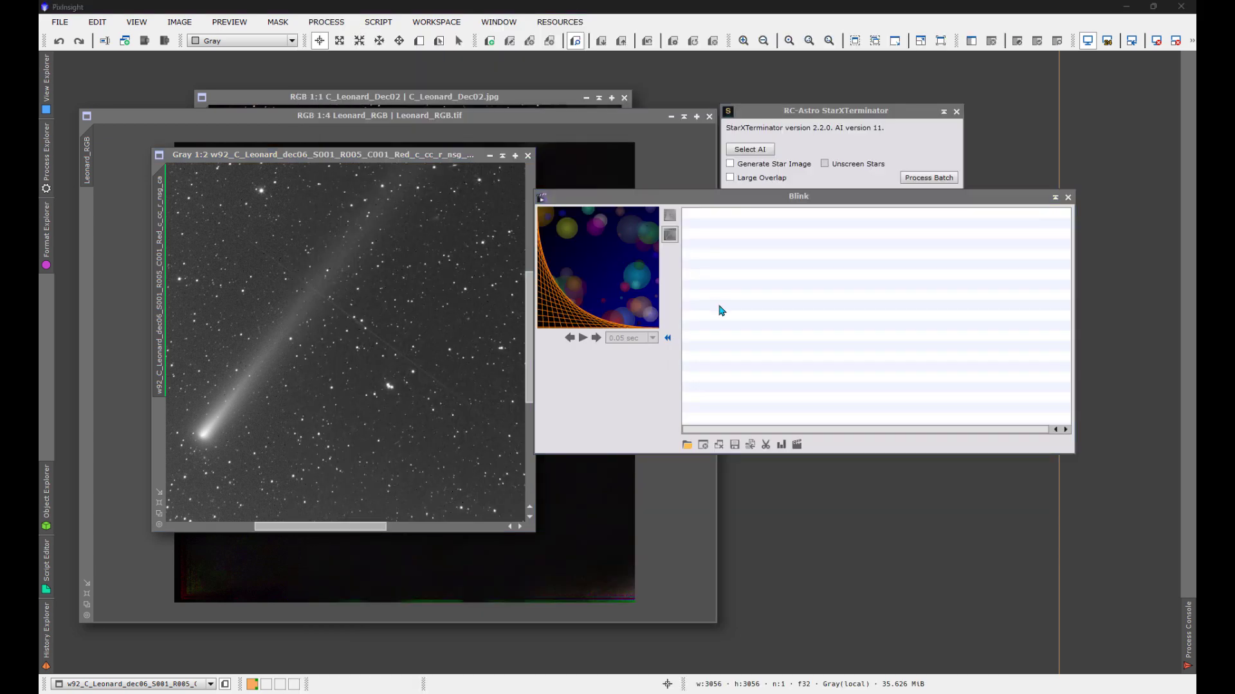
click(688, 445)
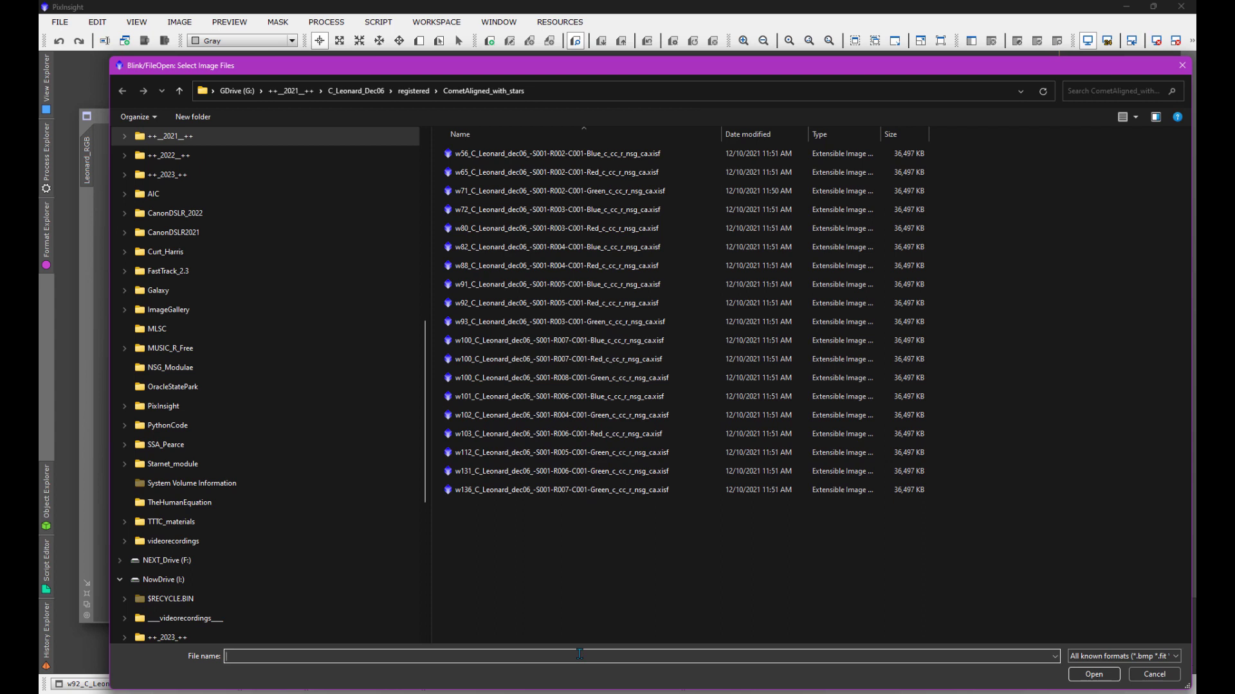
text(*green*)
key(Return)
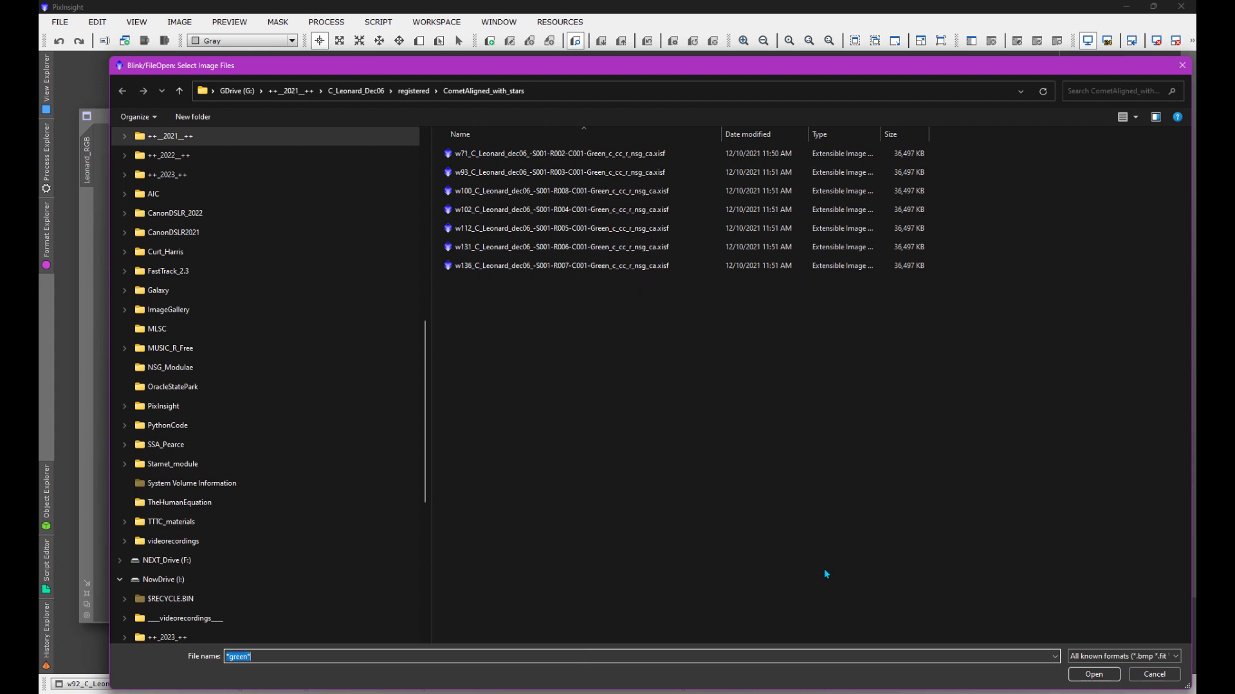
click(604, 229)
key(ctrl+a)
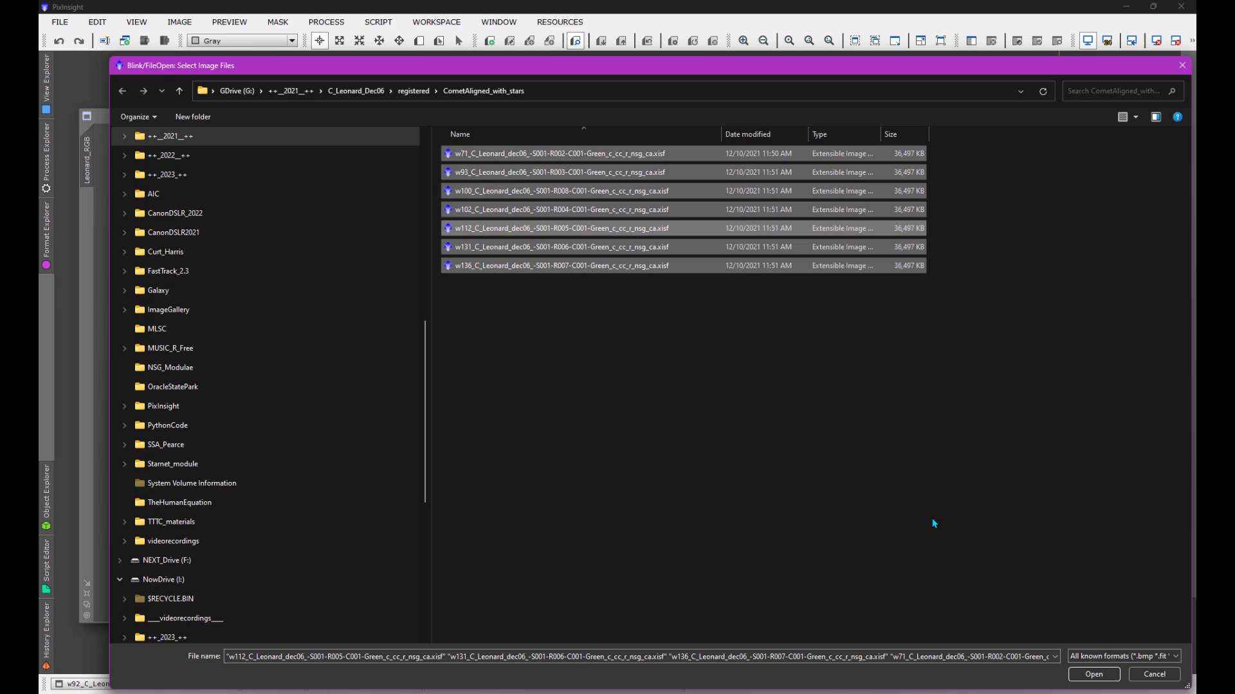
click(1093, 674)
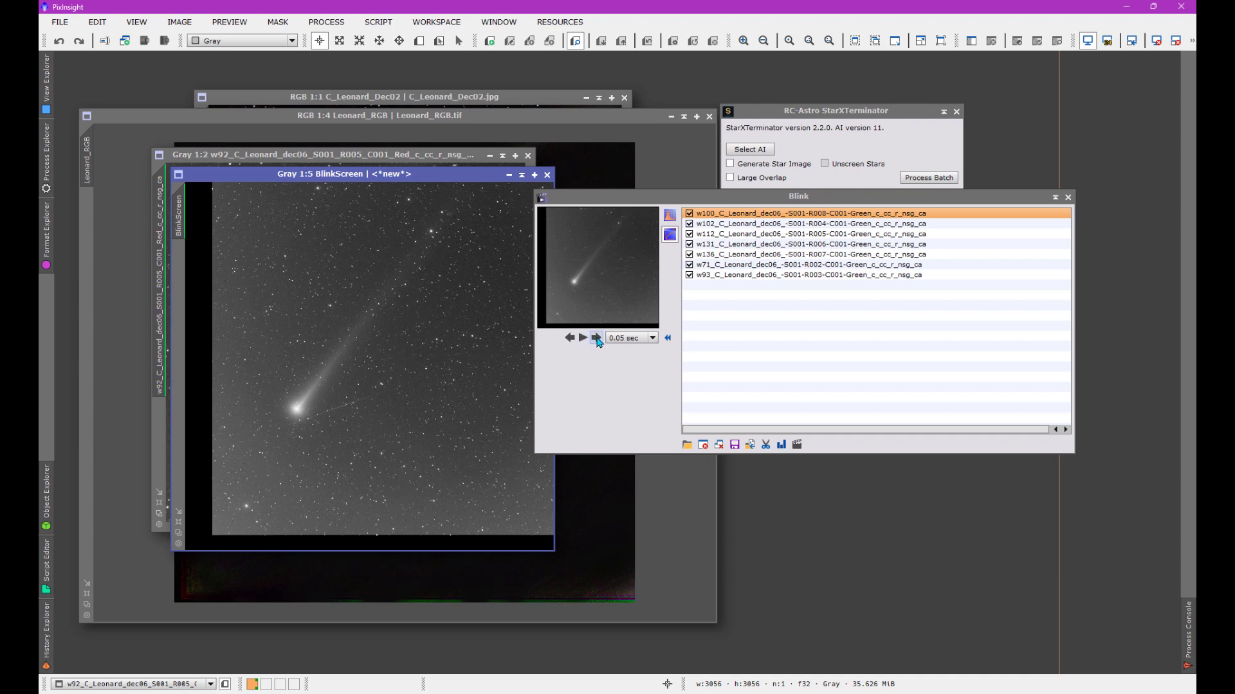
Step: Step through the Green frames, then clear Blink and close the w92 Red frame
click(597, 340)
click(596, 340)
click(597, 339)
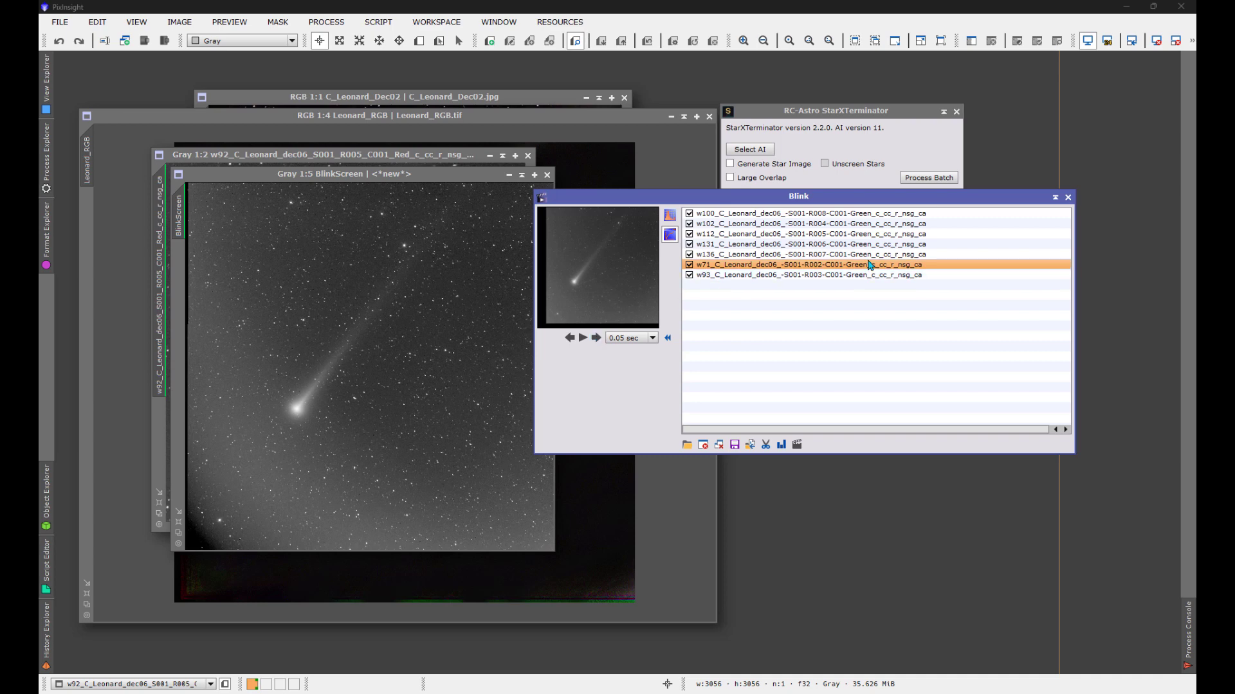
click(719, 444)
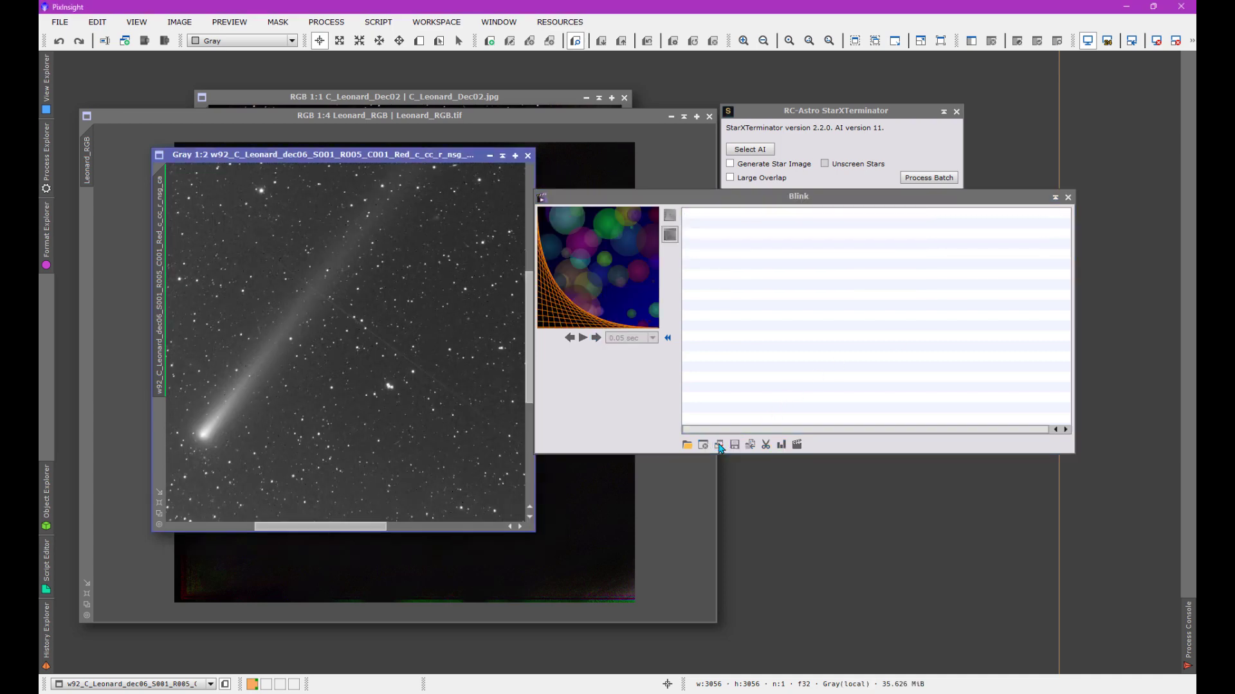
click(526, 157)
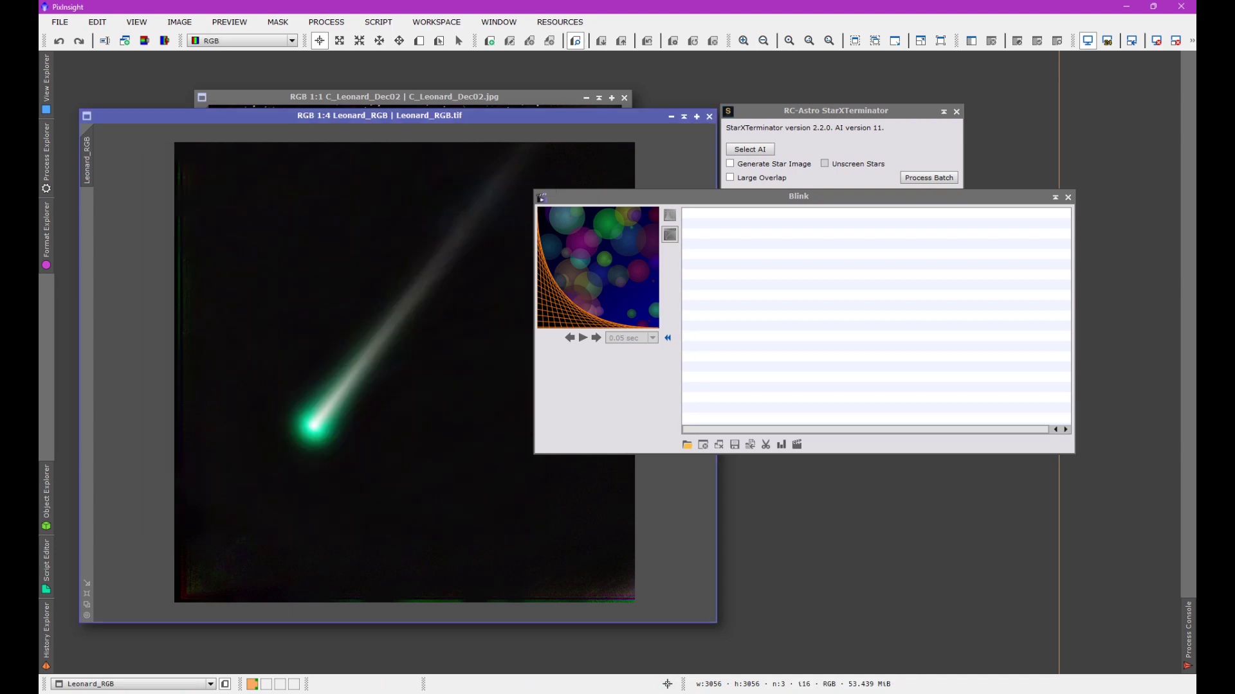
Step: Switch to the Adam Block Studios site and open the Pixinsight Horizons page
mouse_move(683, 686)
click(738, 665)
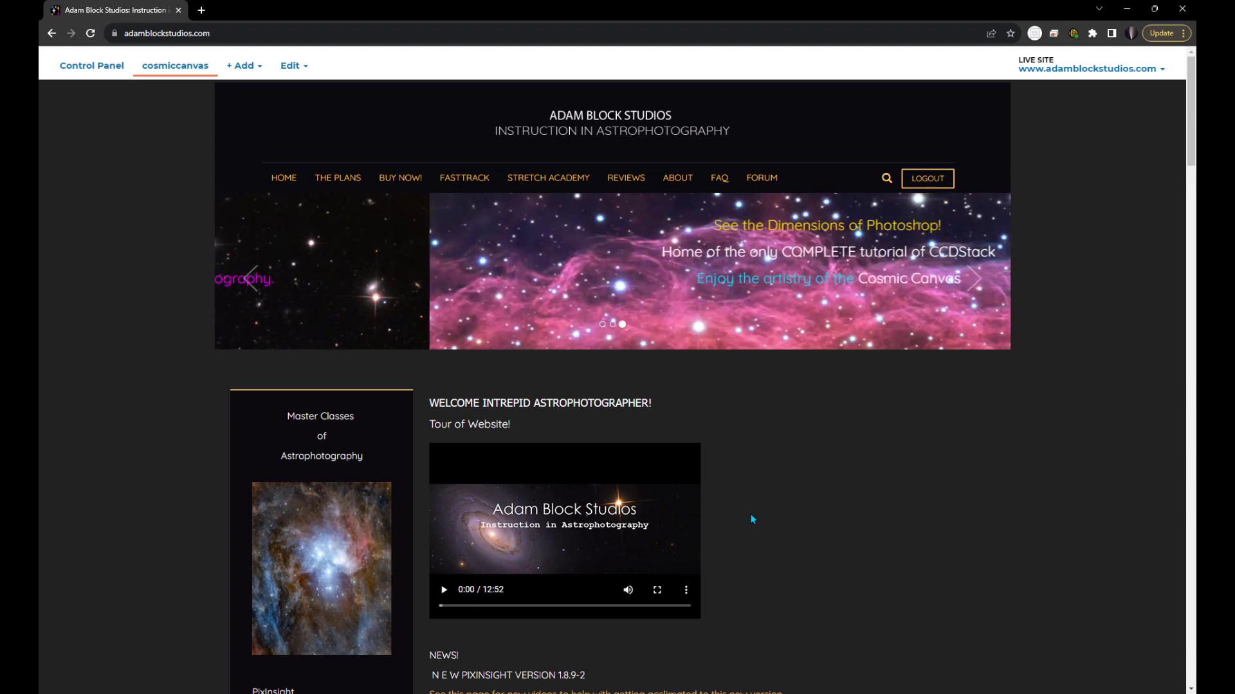
scroll(749, 514, down, 1)
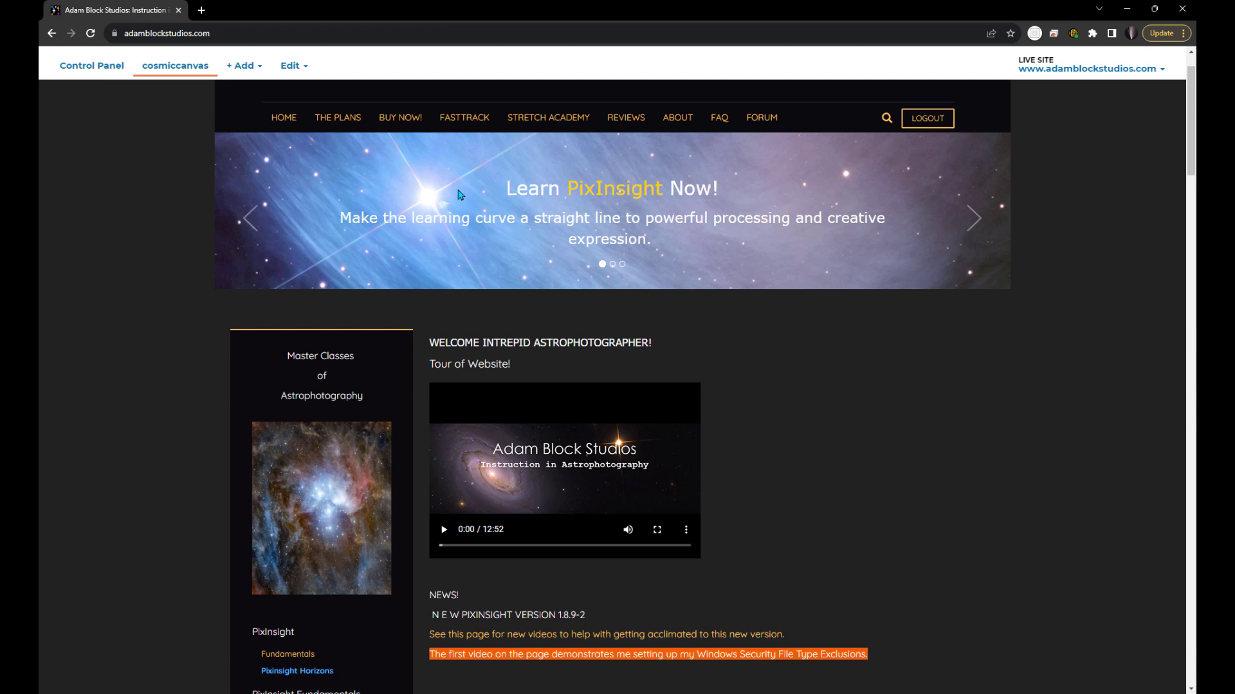
scroll(398, 428, down, 4)
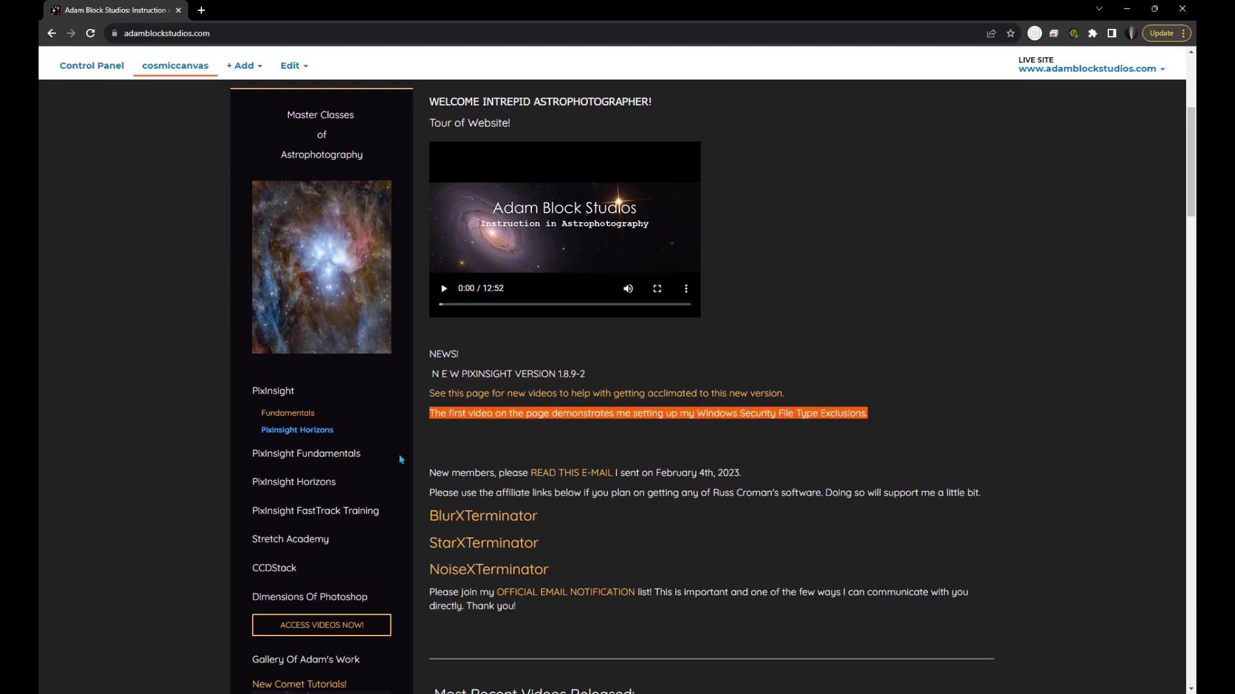
click(323, 432)
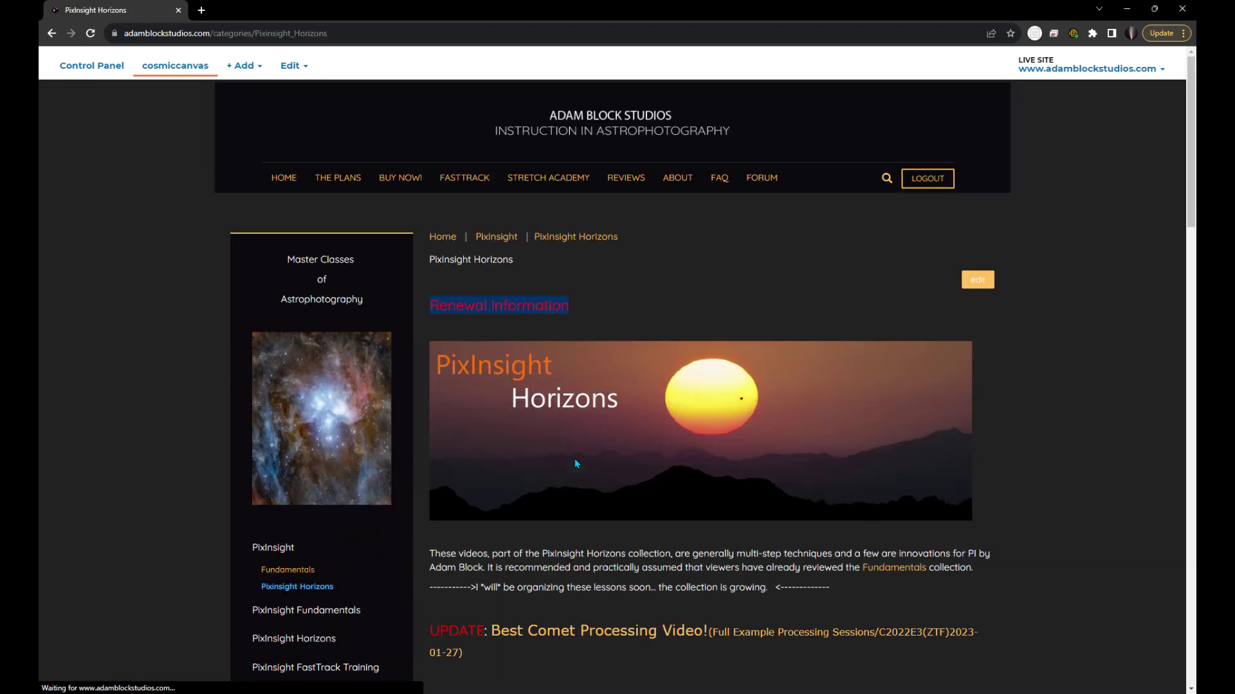
Step: Open Full Example Processing Sessions and browse the comet processing examples
scroll(575, 463, down, 6)
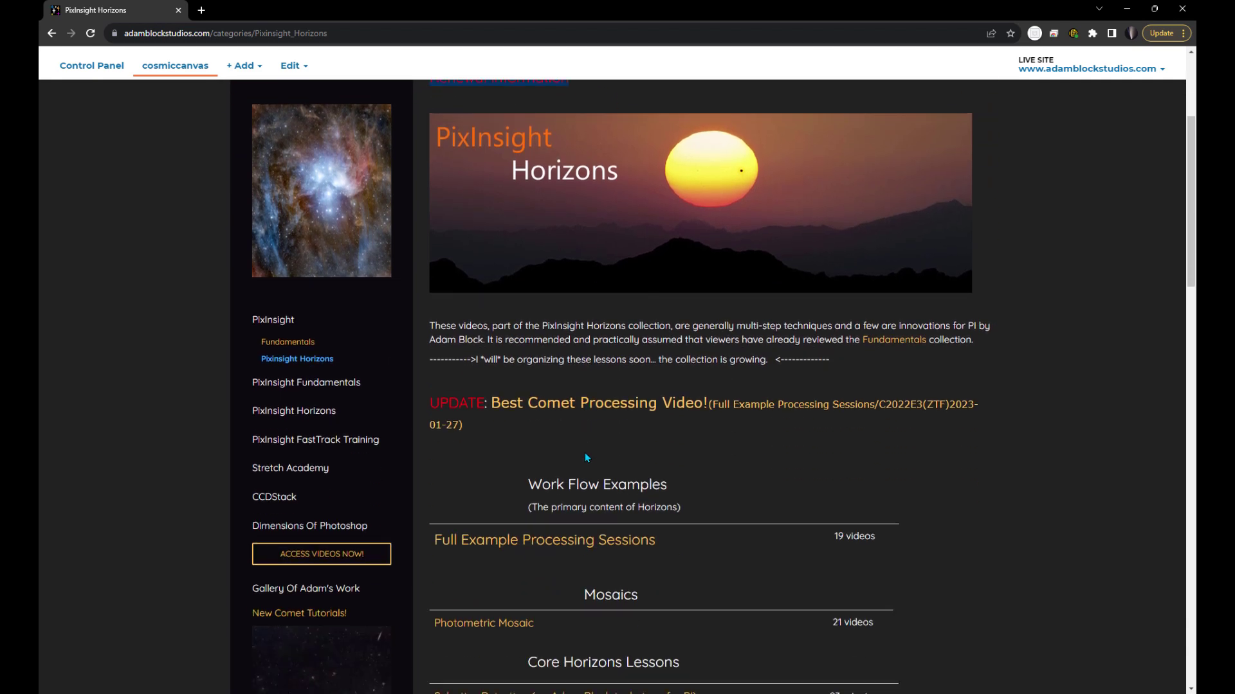
scroll(599, 456, down, 1)
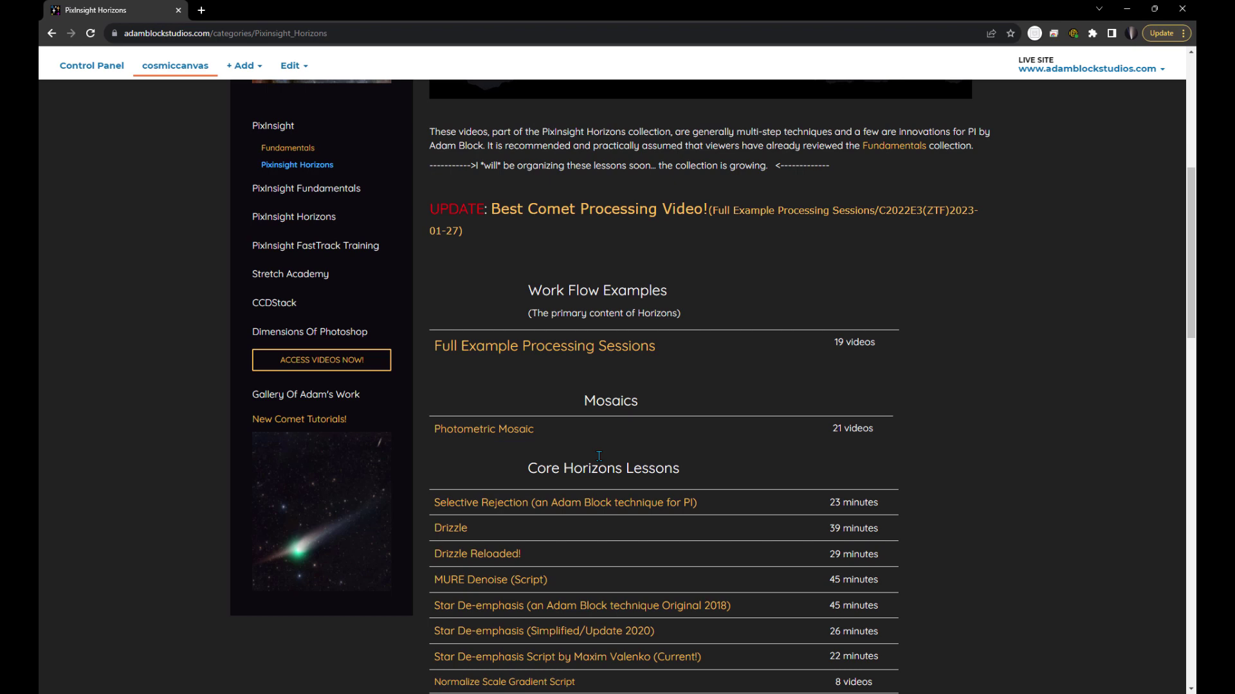
click(581, 348)
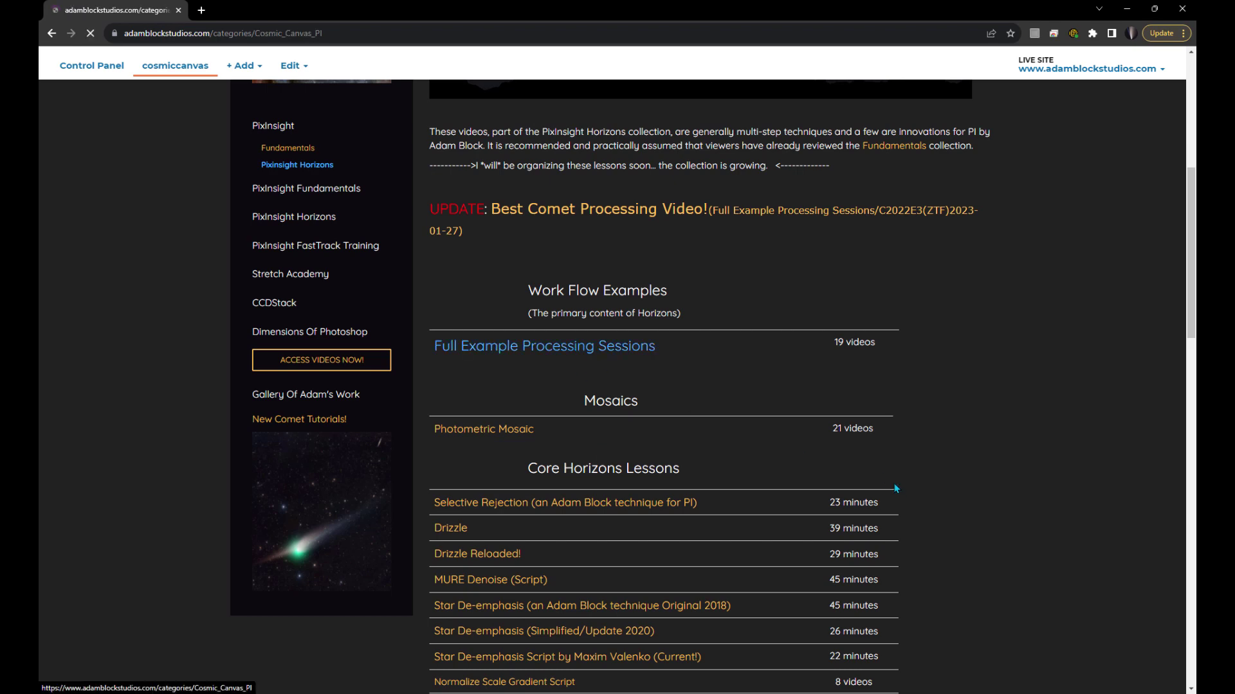
scroll(898, 488, down, 7)
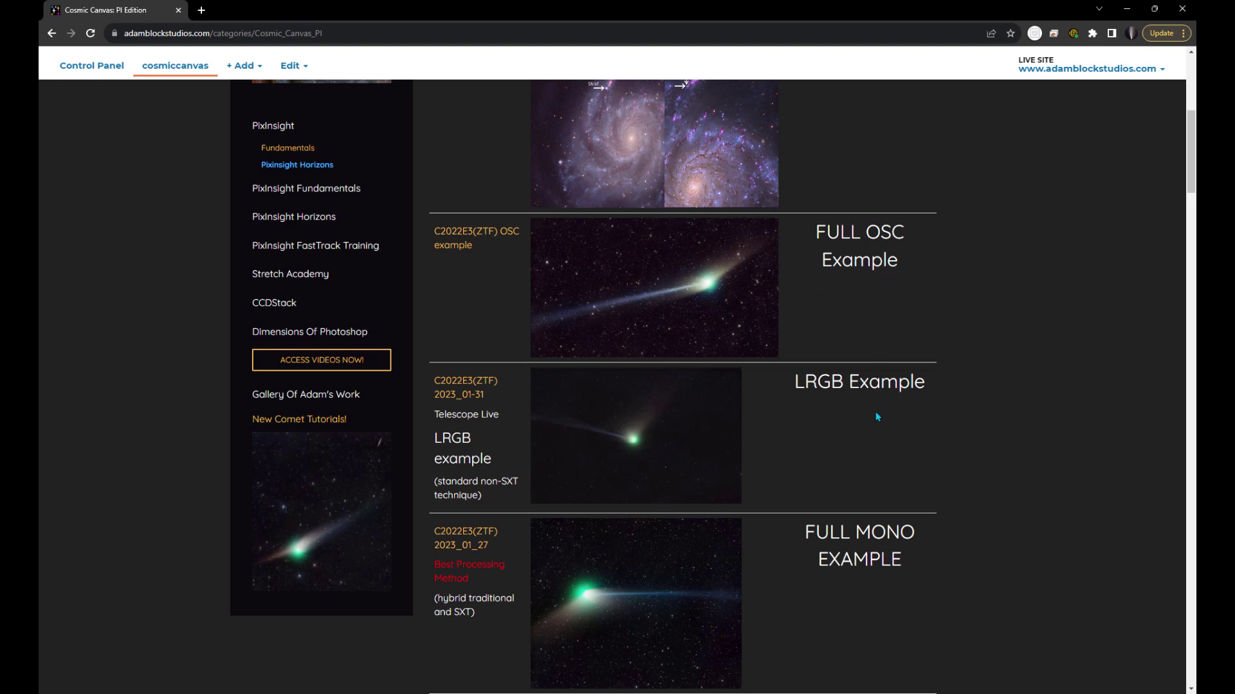
scroll(877, 416, down, 4)
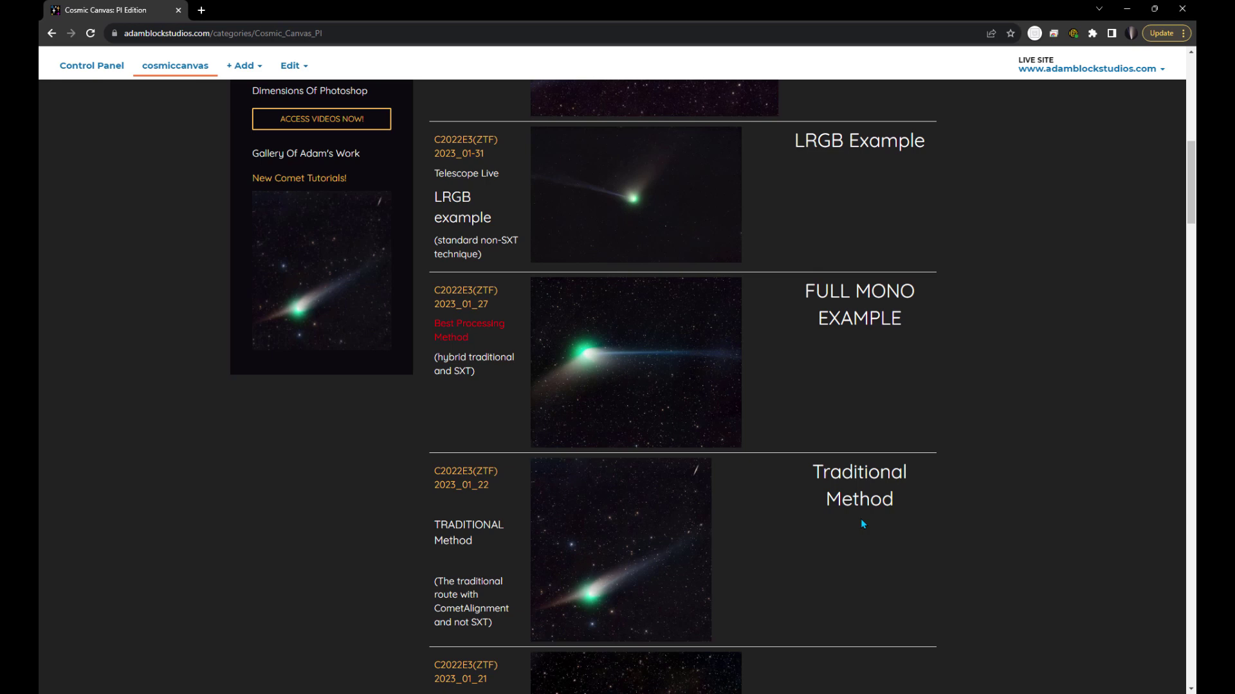
scroll(862, 524, down, 5)
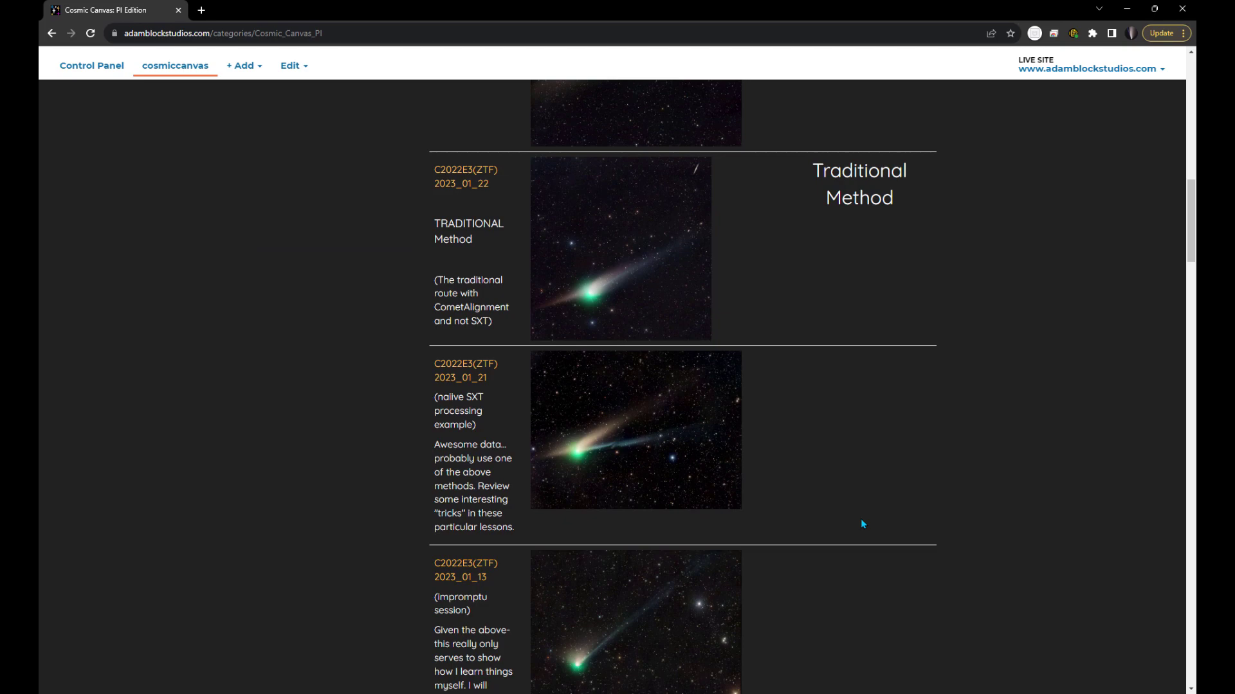
scroll(862, 524, up, 9)
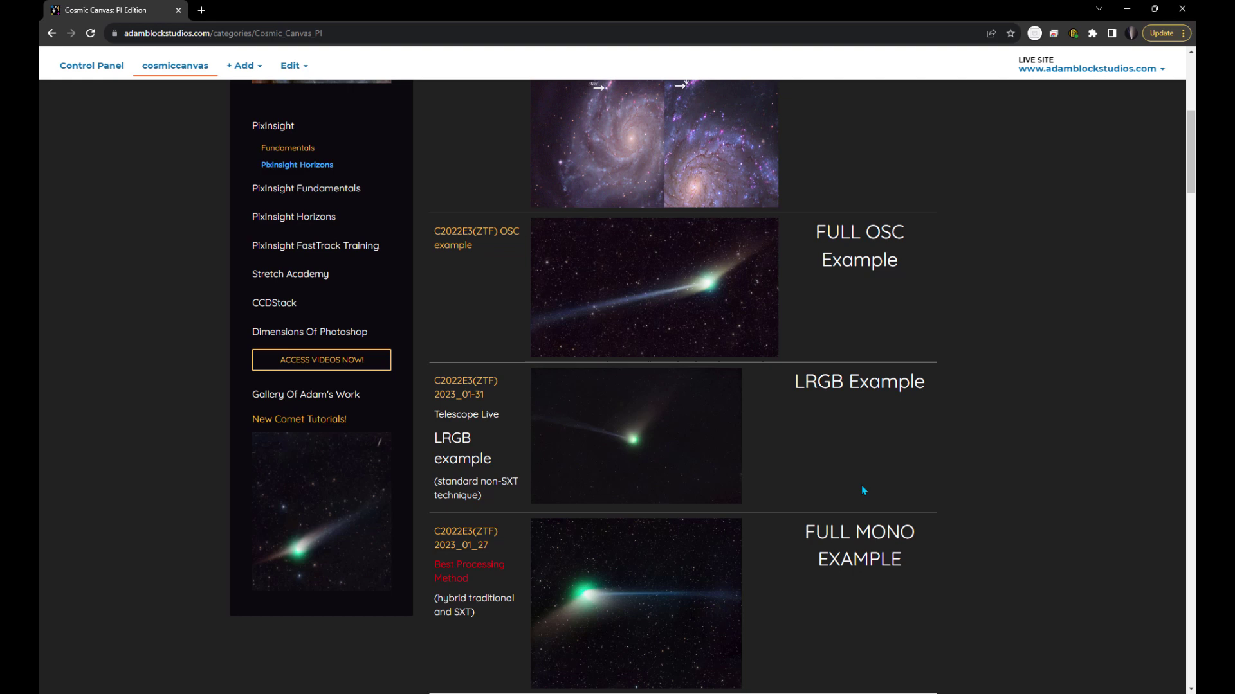
scroll(863, 490, down, 2)
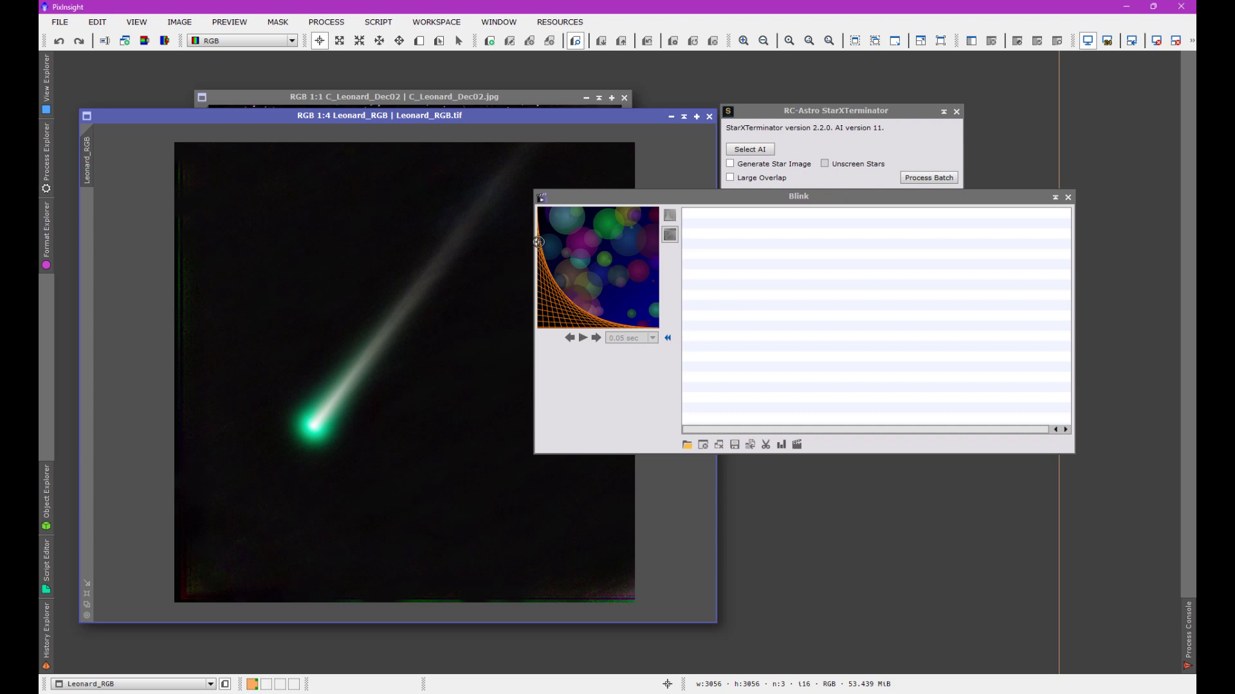
Step: Close the empty Blink window, then open the w100 Green frame and auto-stretch it
click(1068, 197)
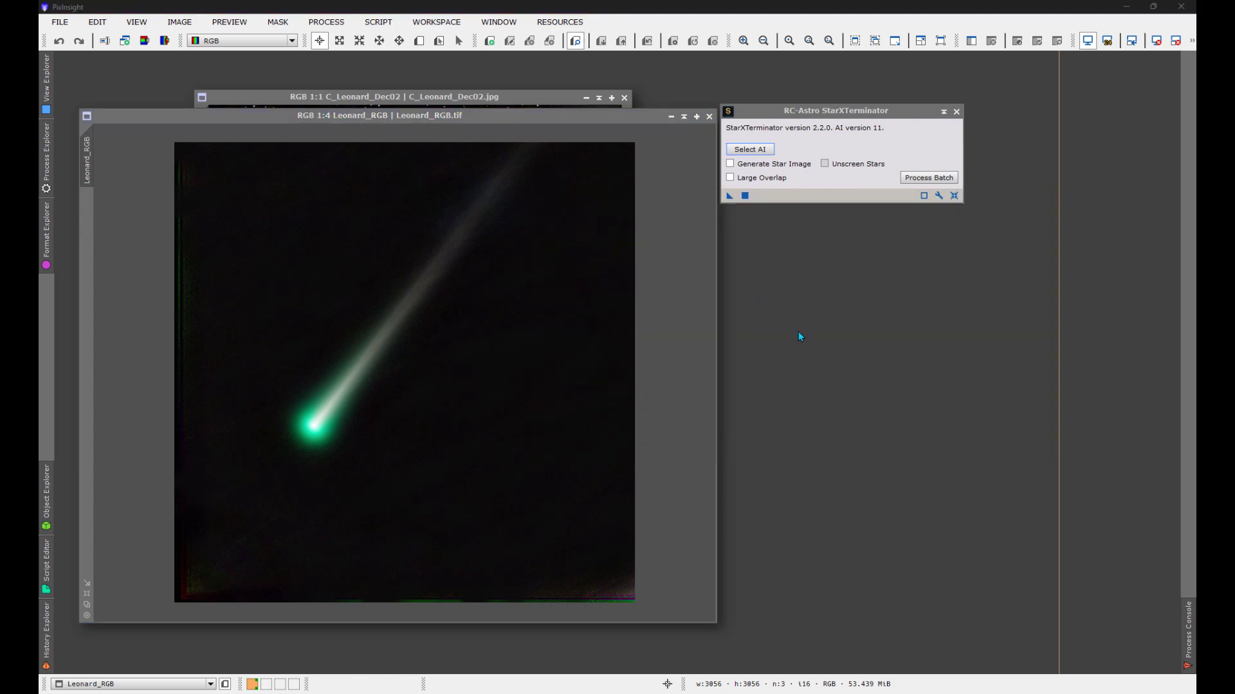
double_click(724, 291)
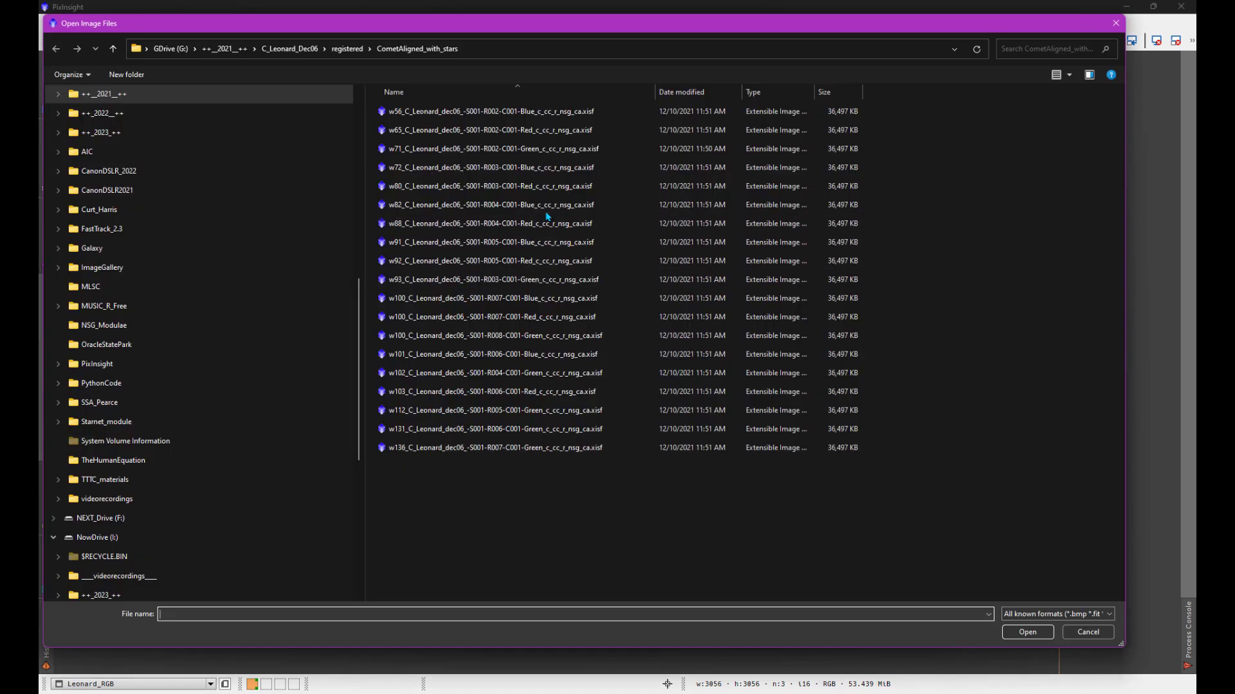
double_click(507, 335)
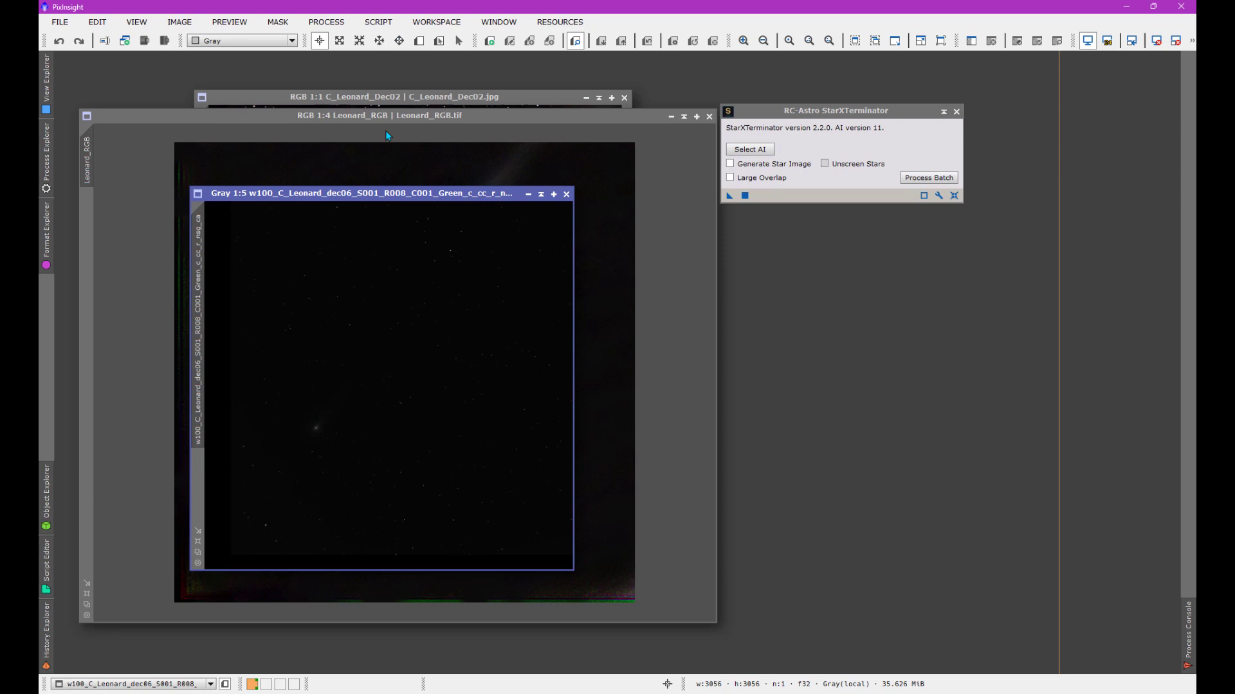
key(ctrl+a)
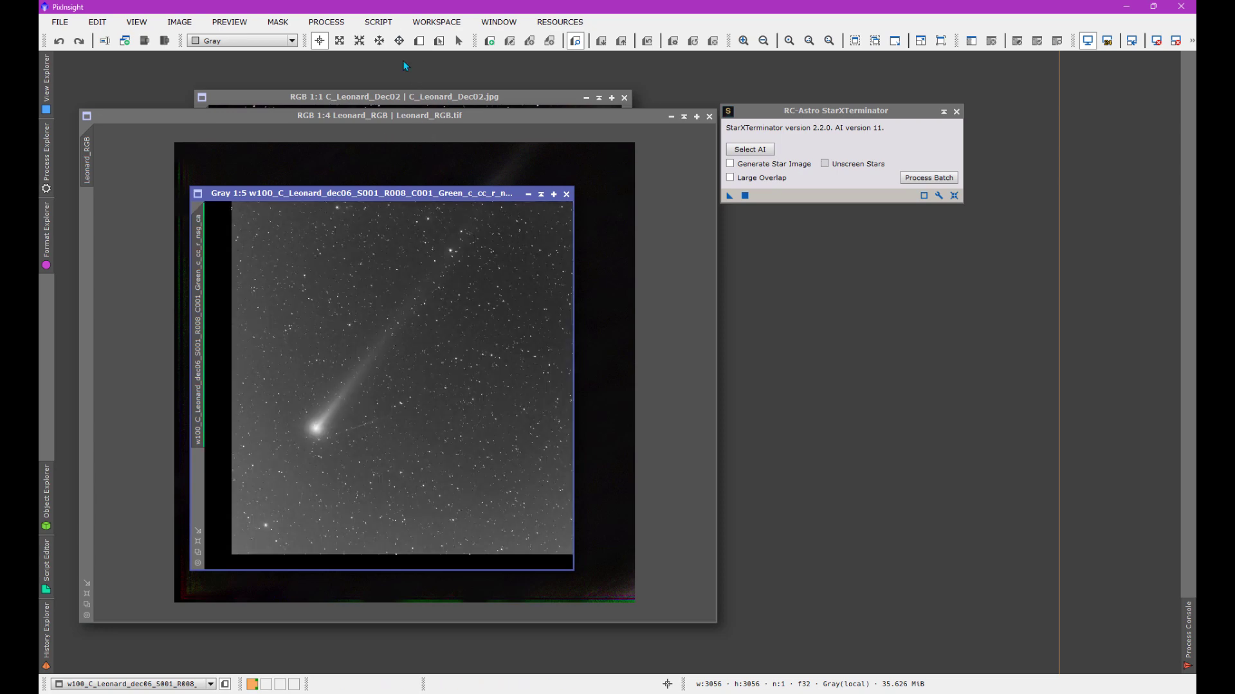
click(326, 22)
mouse_move(350, 46)
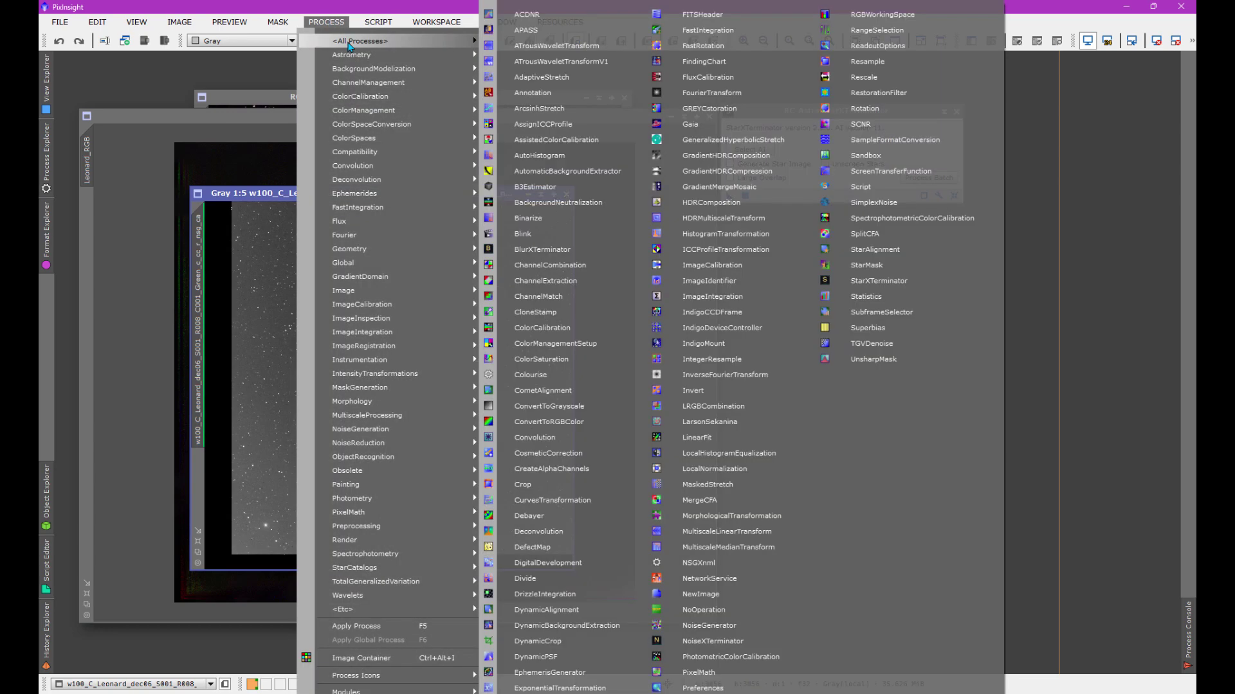
click(1024, 215)
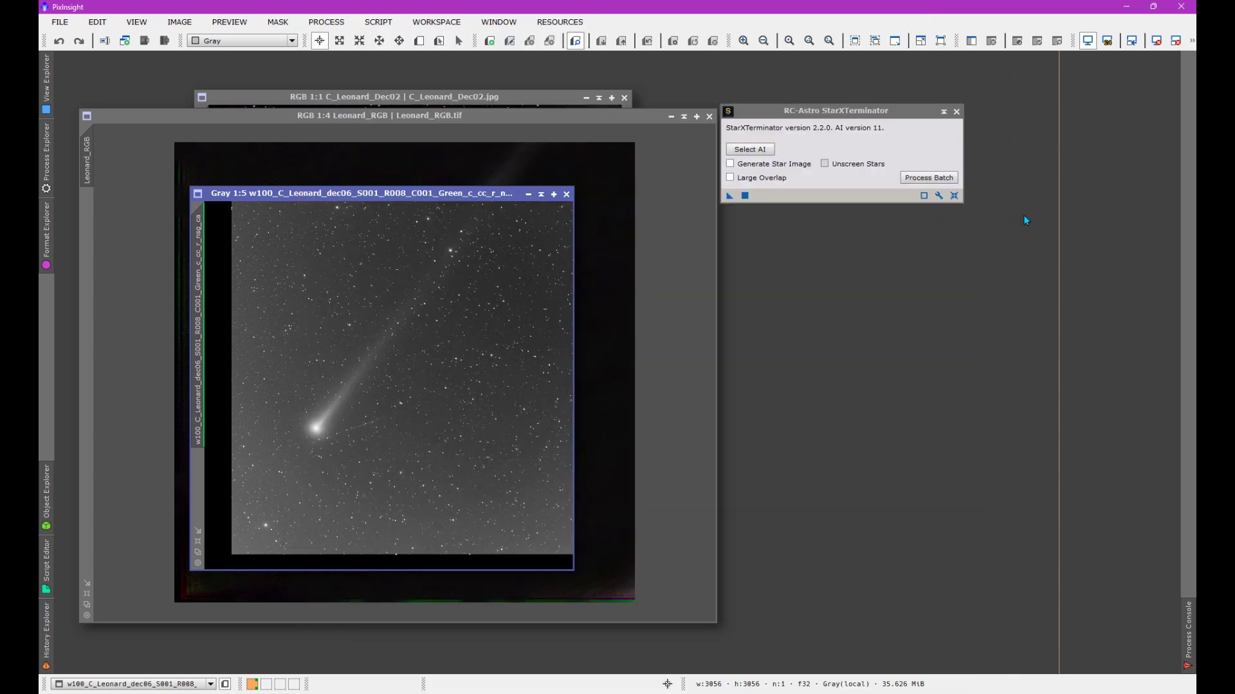
Step: Run StarXTerminator with Generate Star Image on the green frame, inspect, then undo it
click(730, 165)
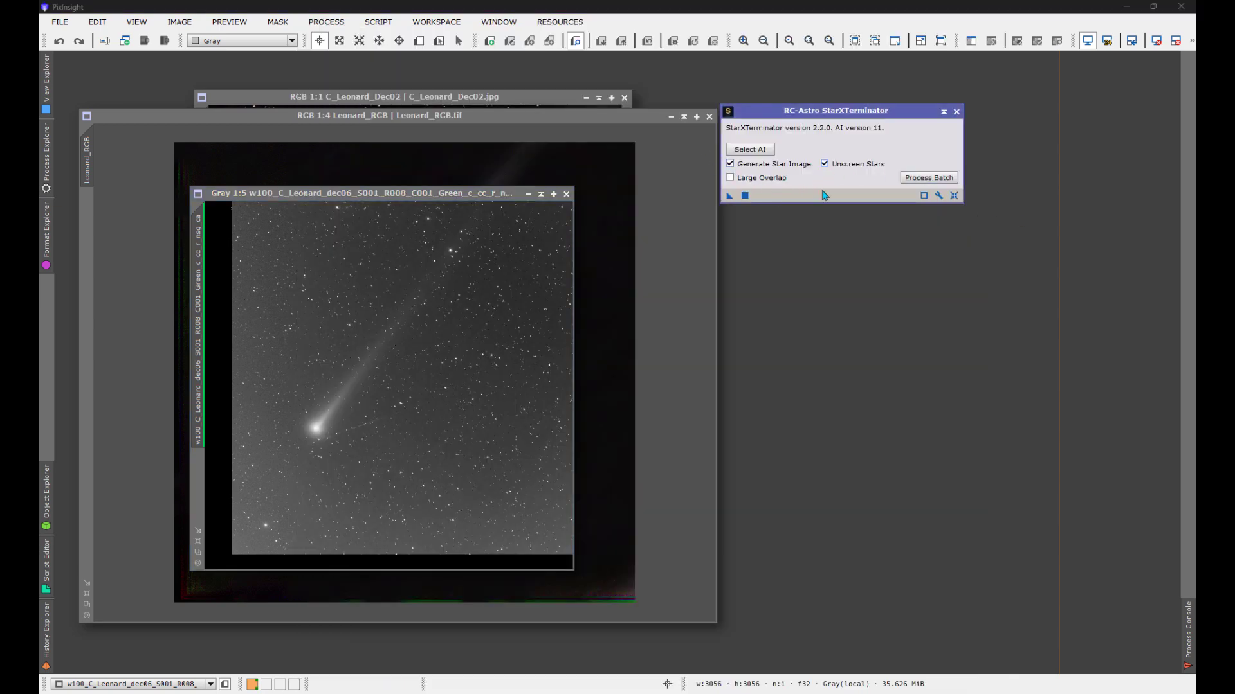
click(730, 196)
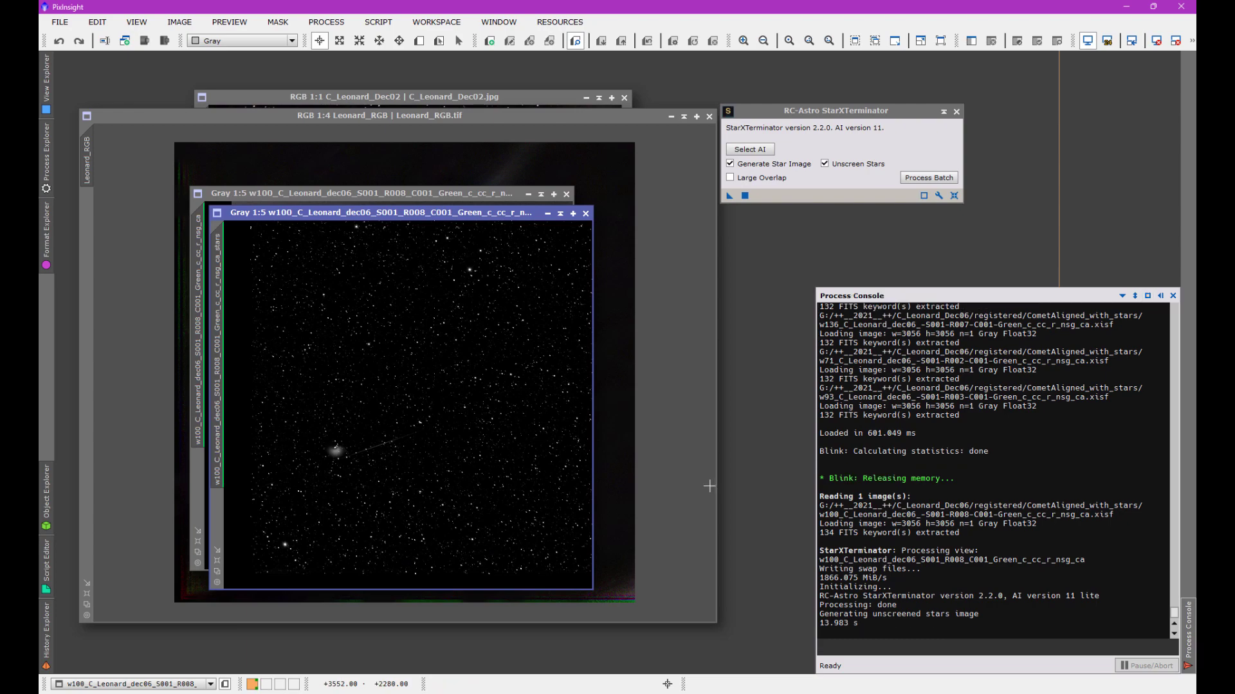
drag(437, 213, 769, 206)
scroll(709, 466, up, 3)
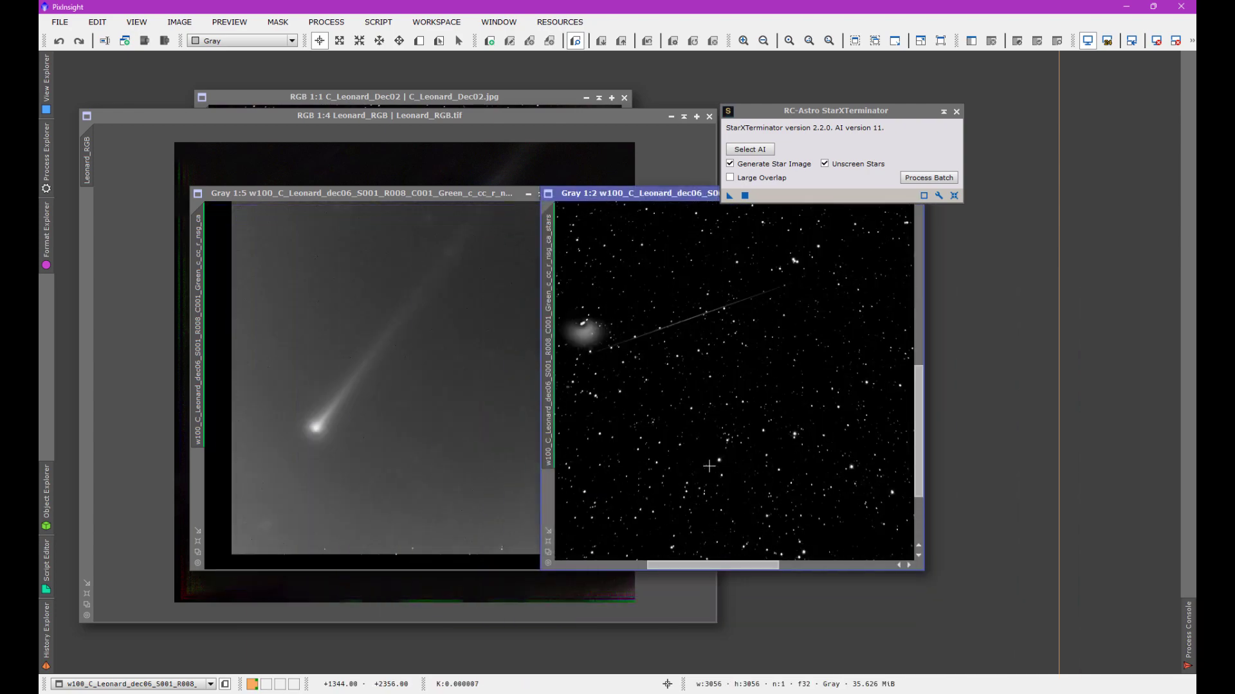
drag(712, 569, 678, 568)
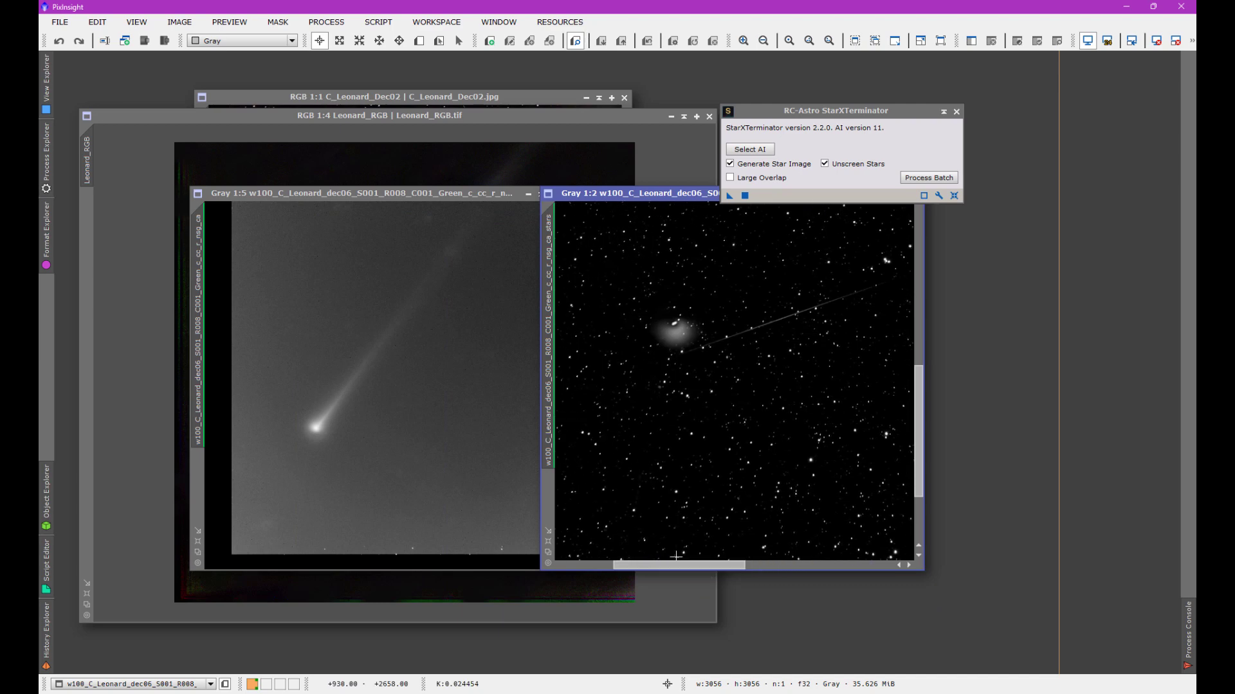
scroll(670, 347, up, 1)
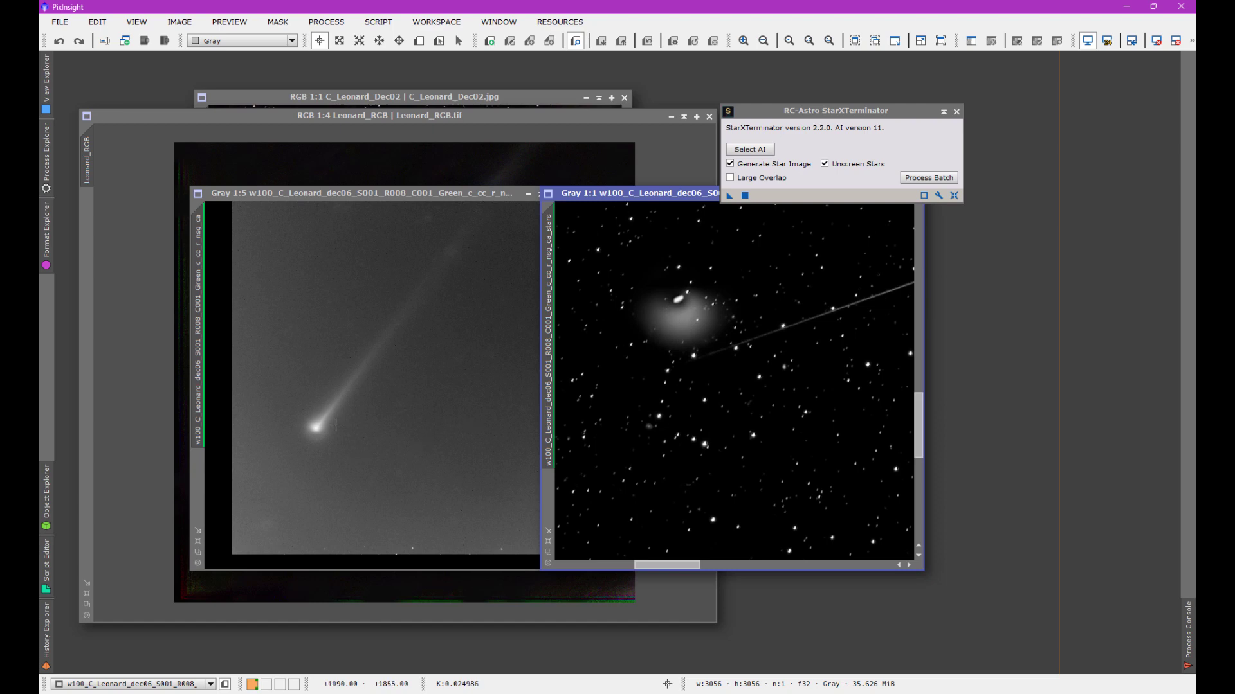
scroll(335, 425, up, 4)
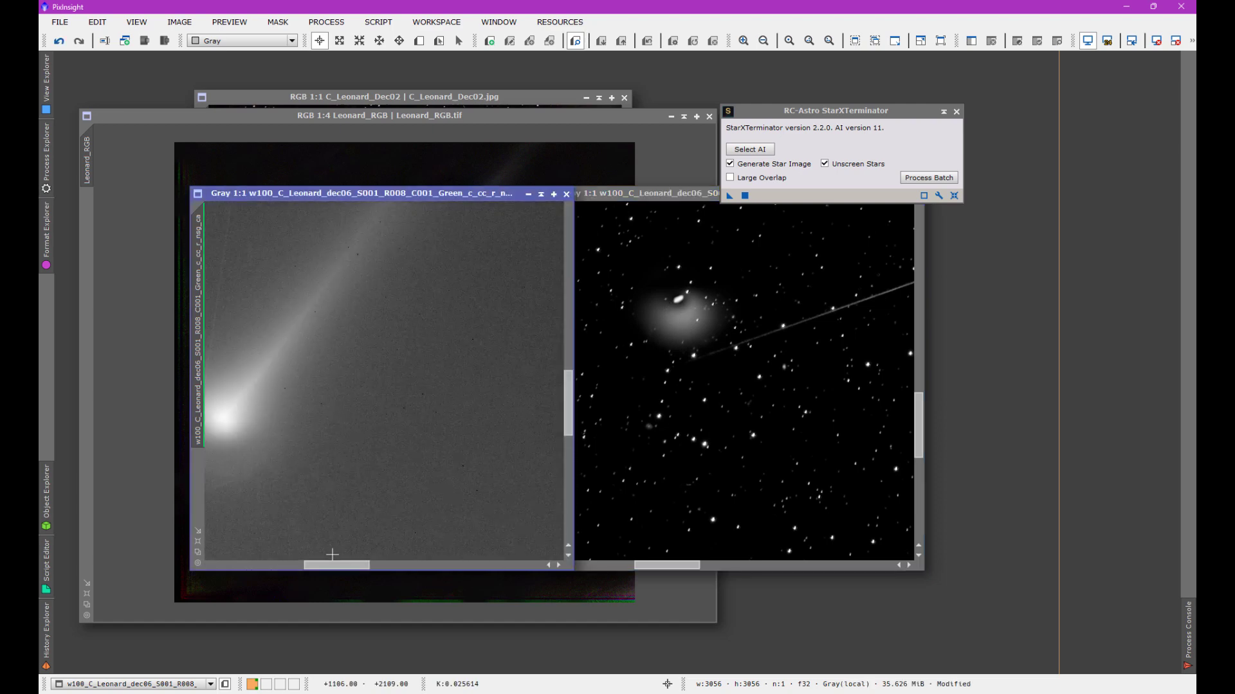
drag(336, 566, 305, 565)
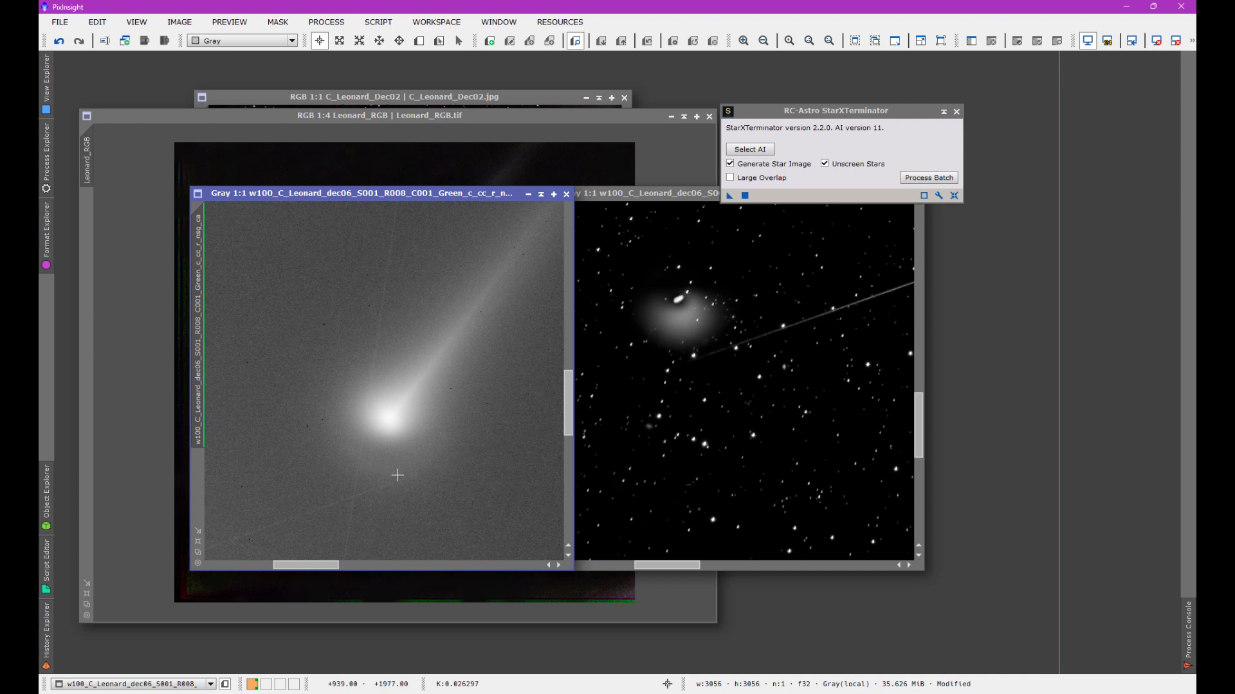
scroll(397, 475, down, 1)
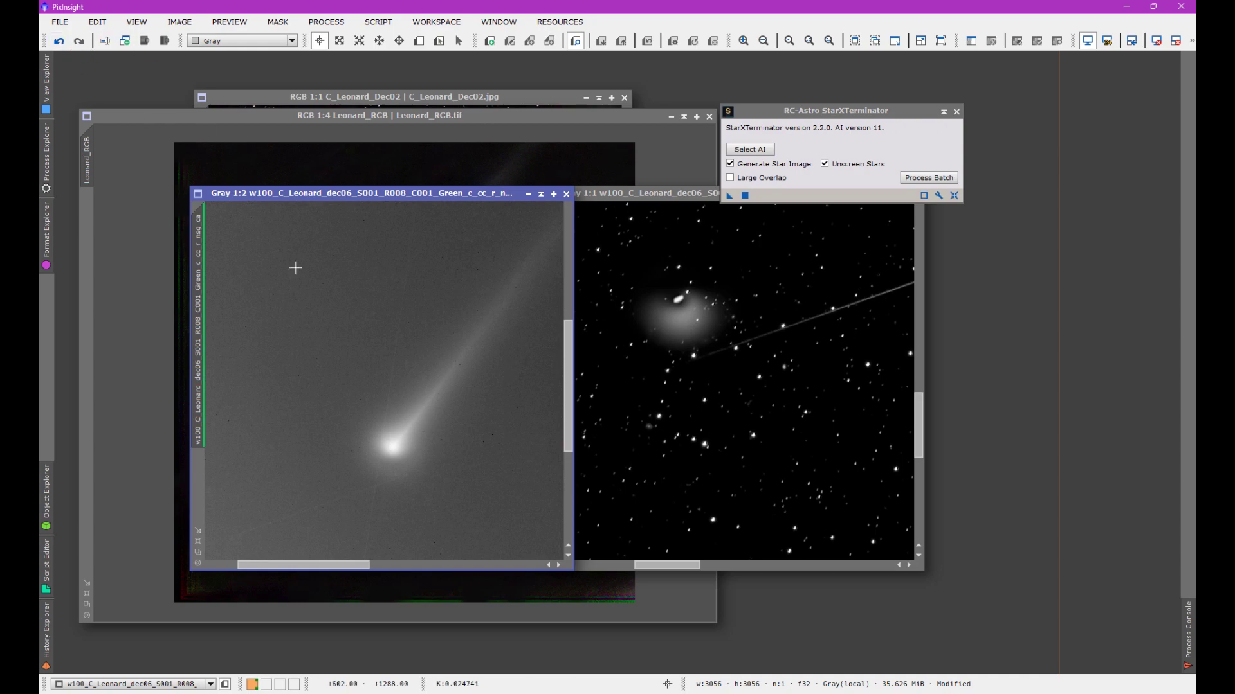
click(59, 41)
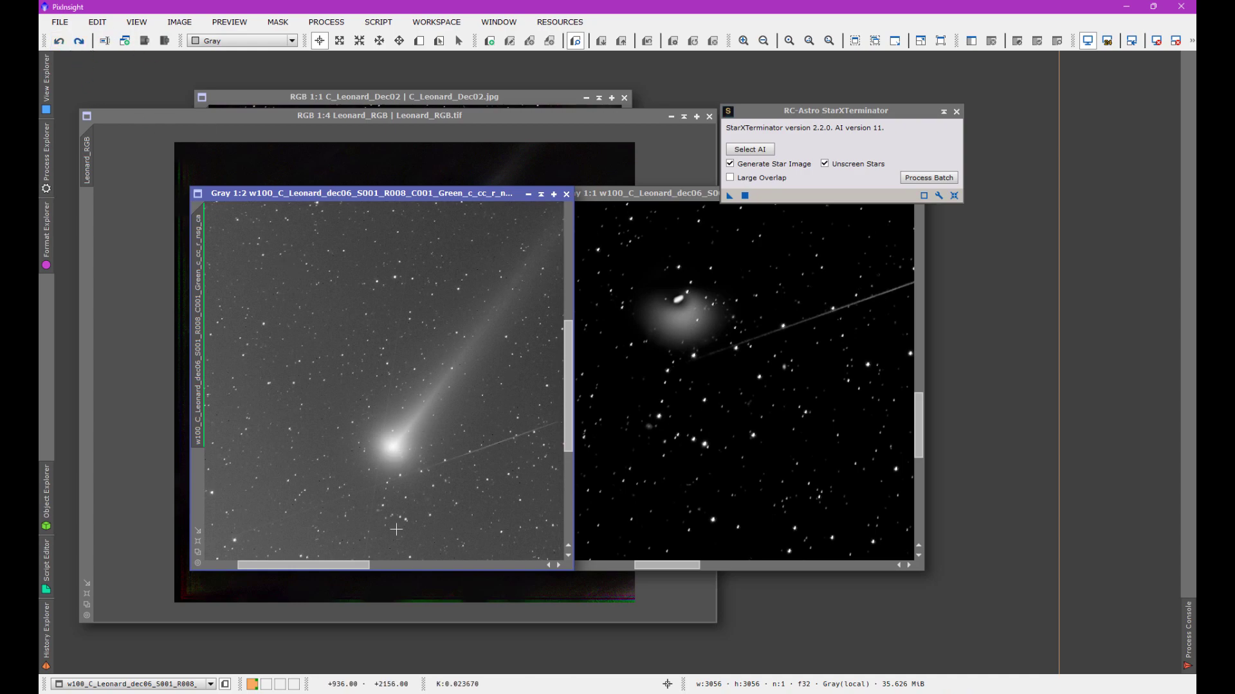
scroll(399, 473, up, 3)
scroll(399, 473, down, 1)
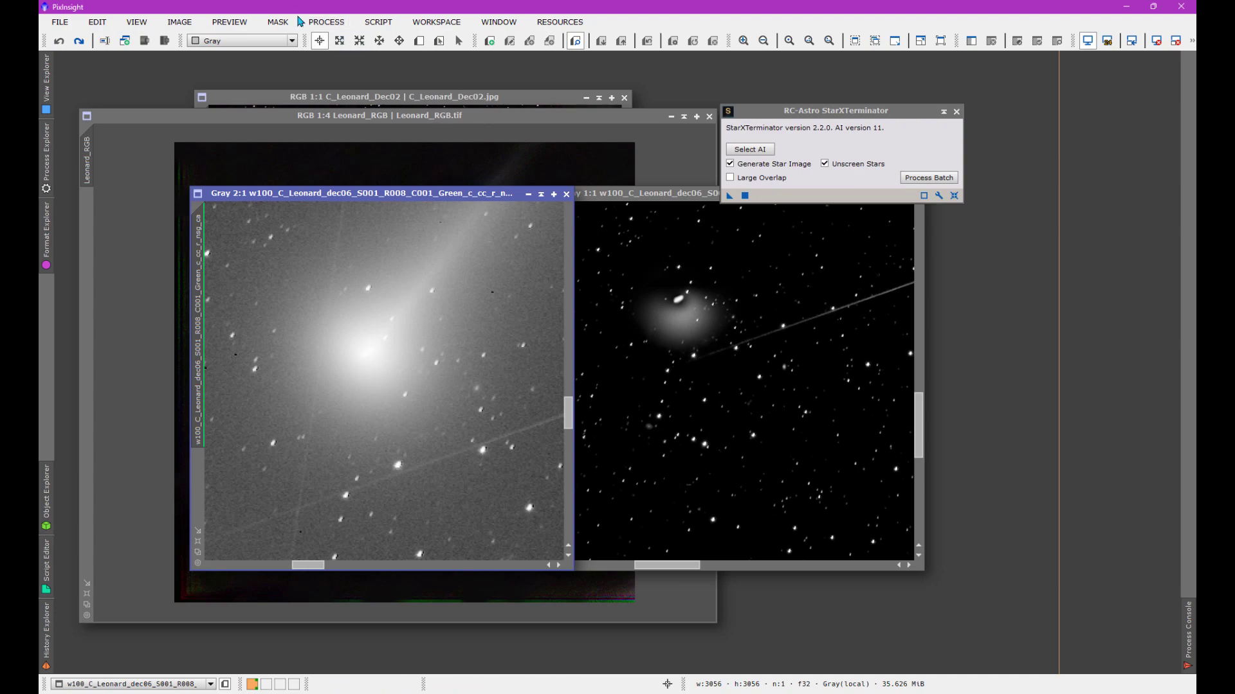
Step: Adjust the green frame's display stretch in ScreenTransferFunction
click(326, 22)
mouse_move(376, 44)
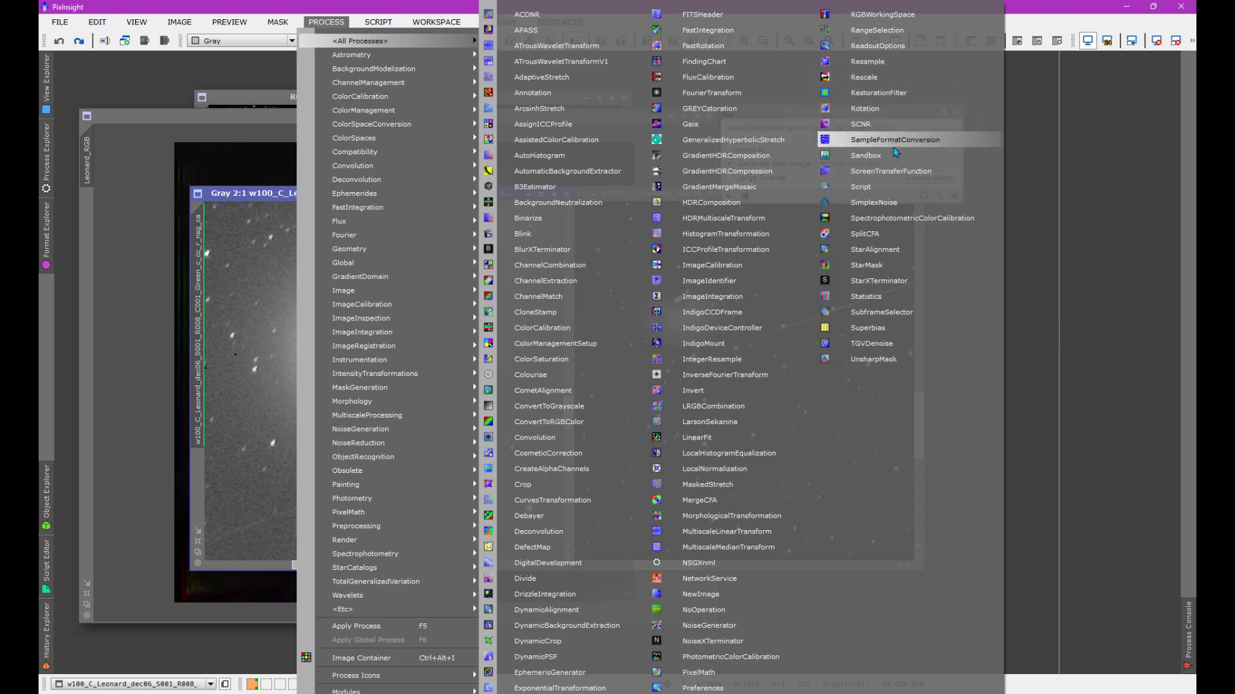
click(899, 172)
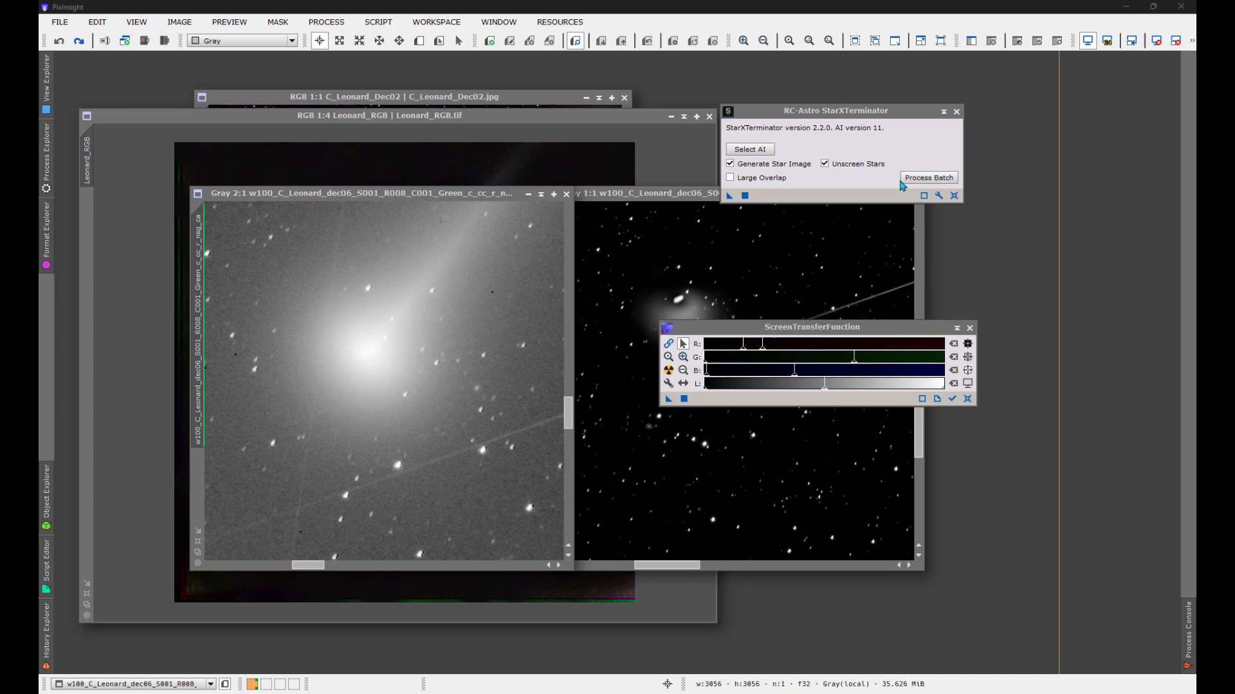
click(667, 371)
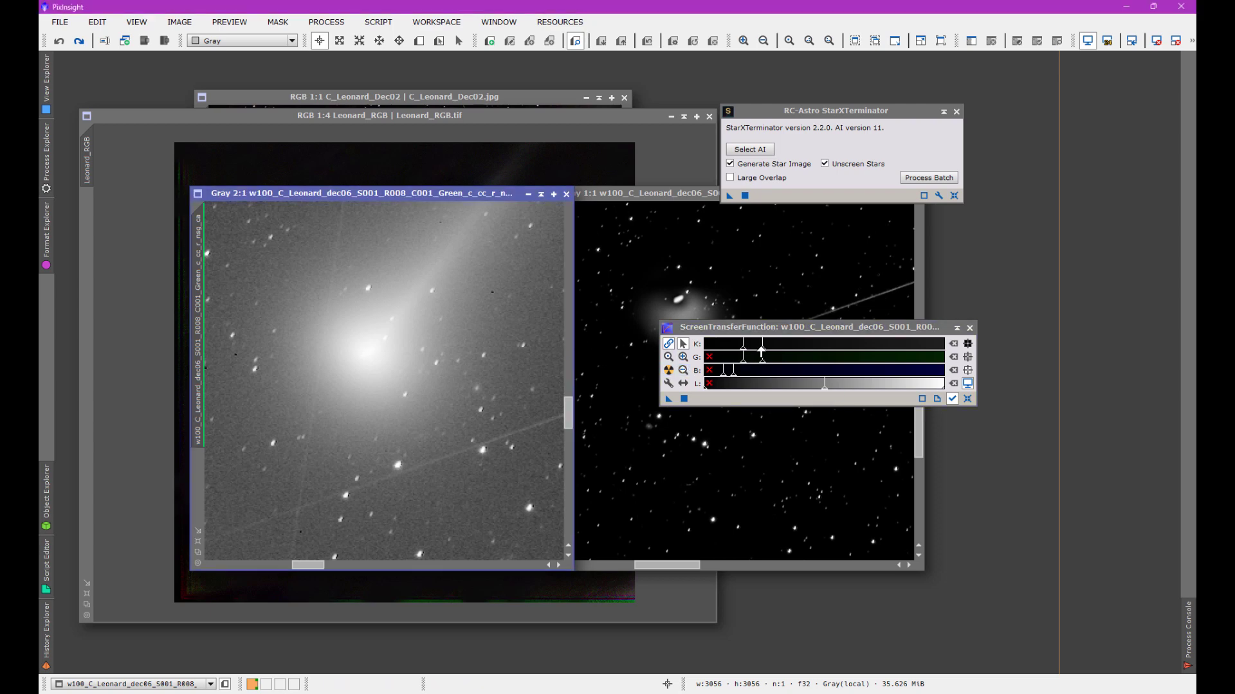
drag(760, 352, 817, 354)
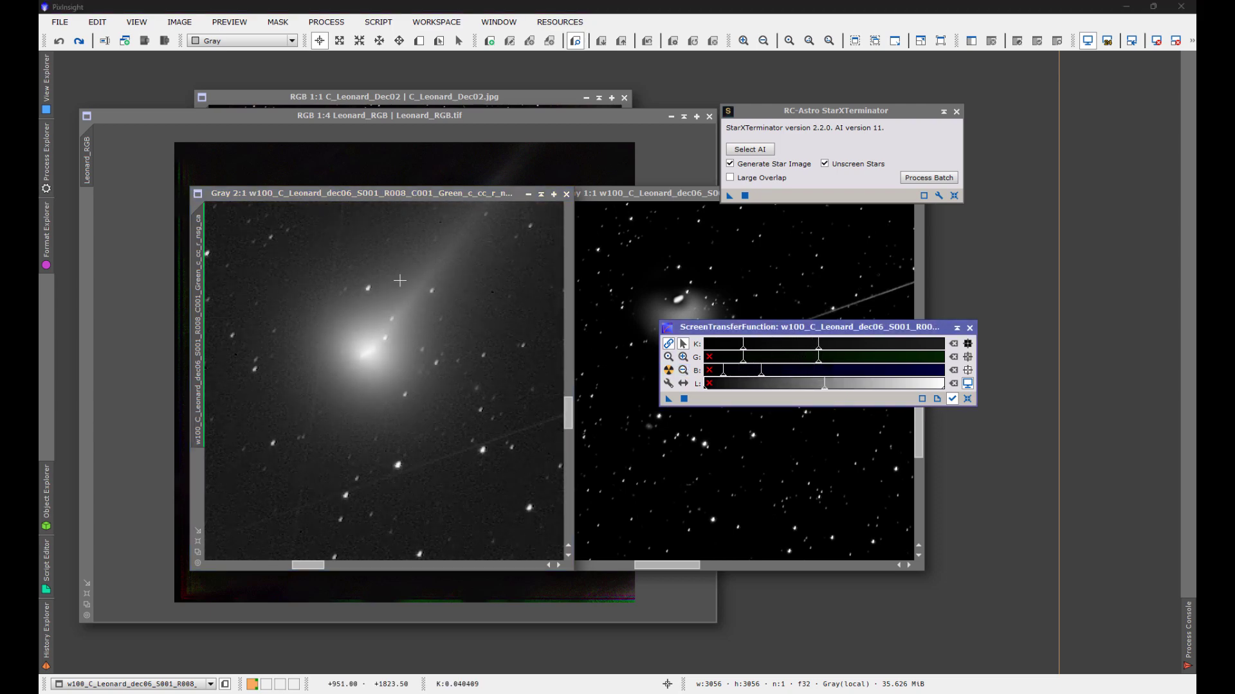
click(420, 443)
scroll(419, 442, down, 1)
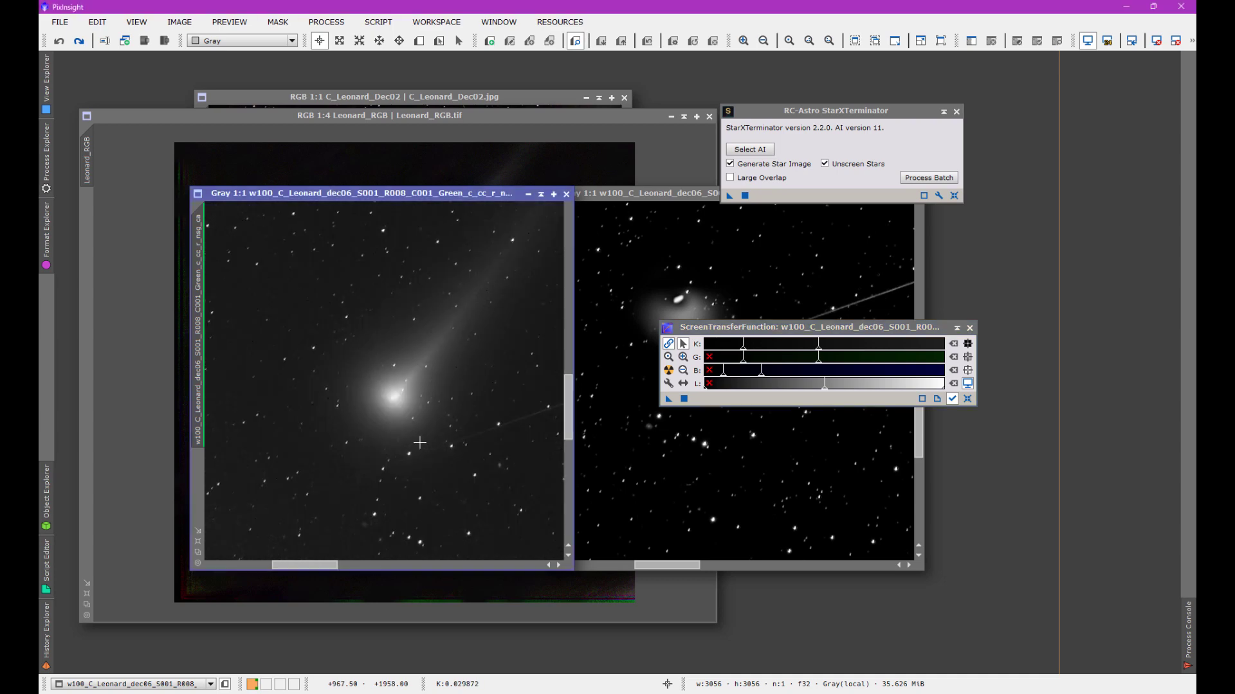
scroll(419, 443, down, 2)
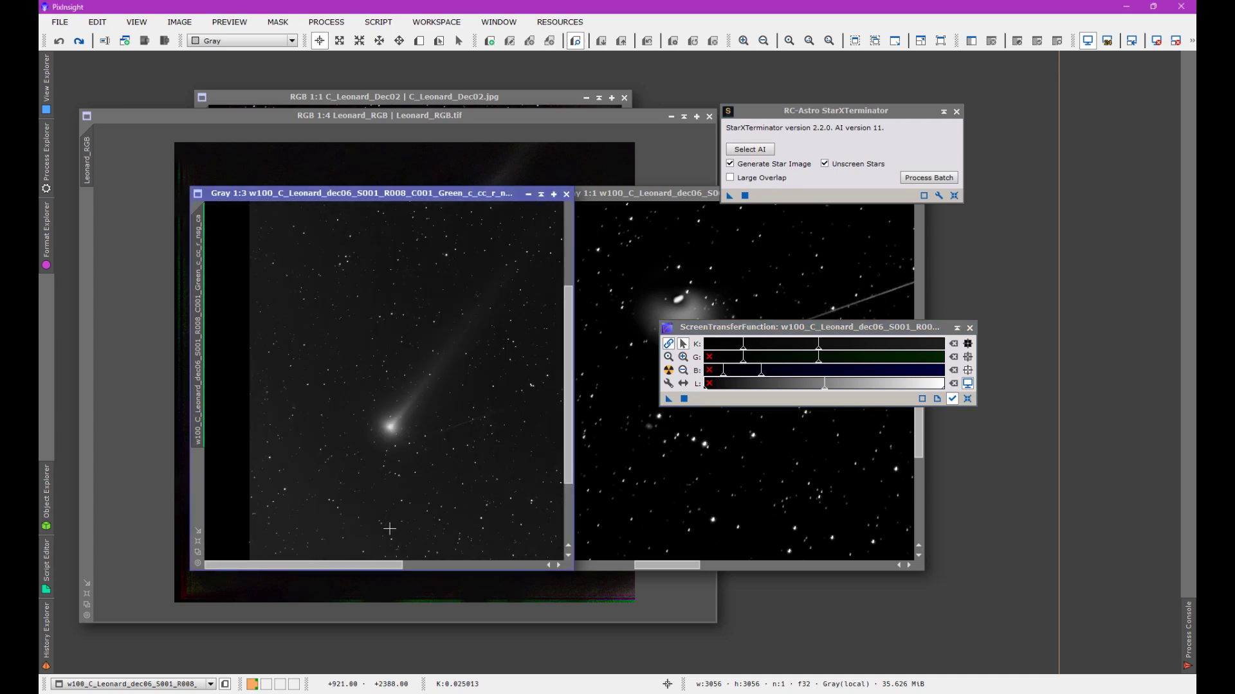
drag(394, 565, 419, 565)
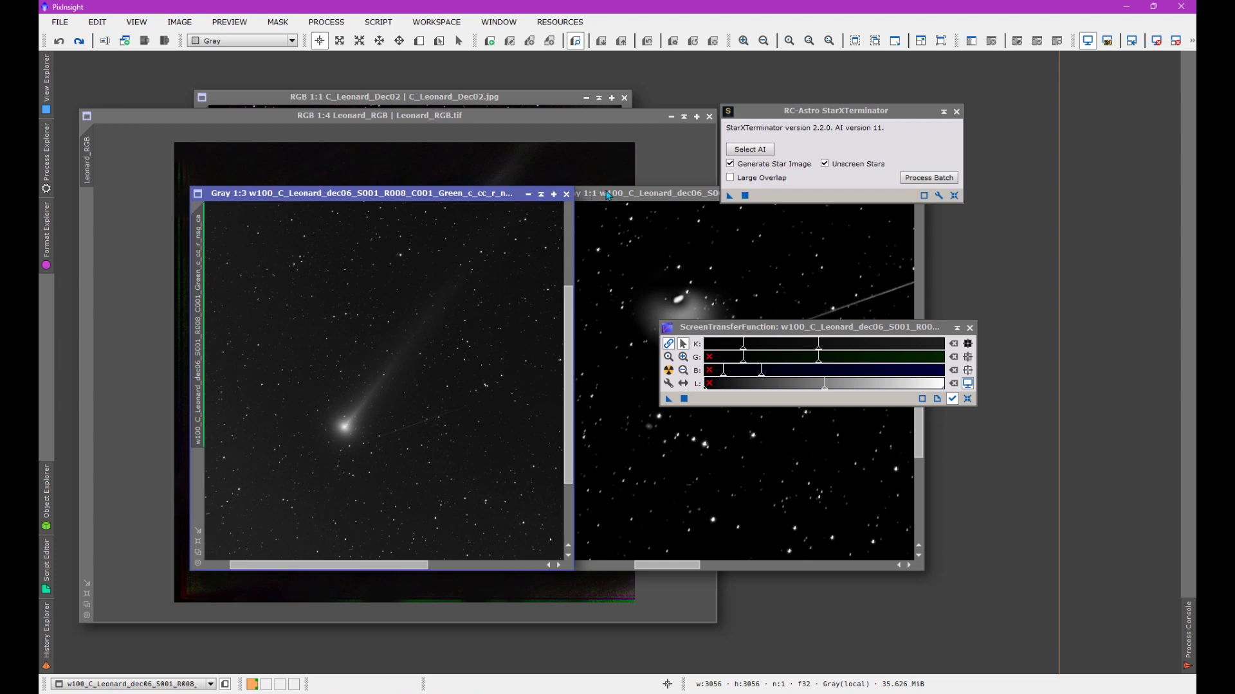
Step: Close the extracted stars image and apply a stronger auto-stretch to the green frame
drag(607, 195, 431, 194)
drag(685, 195, 636, 195)
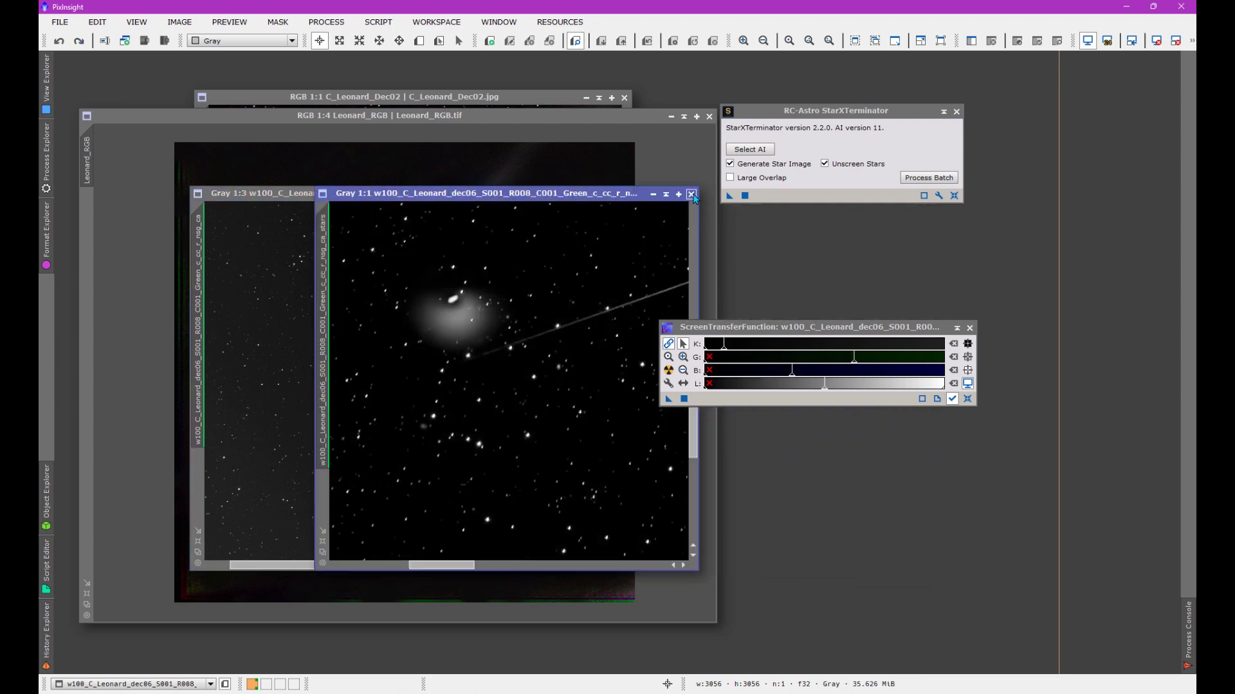
click(691, 194)
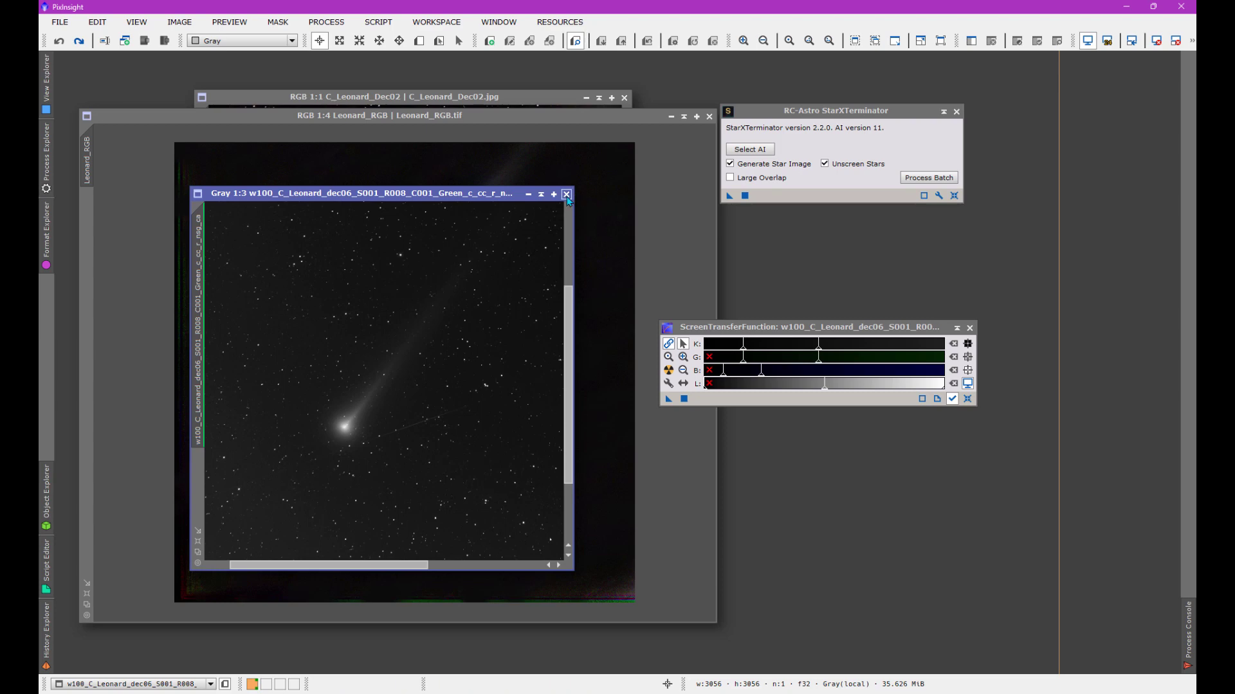
scroll(321, 392, up, 1)
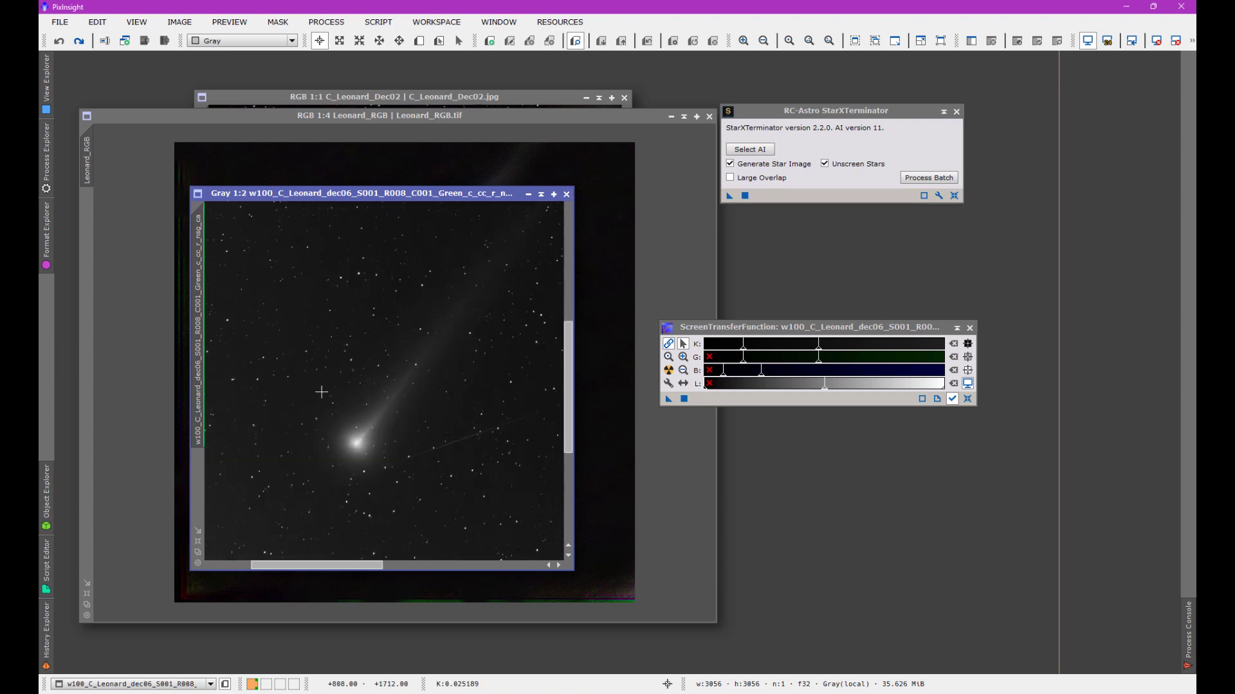
click(680, 373)
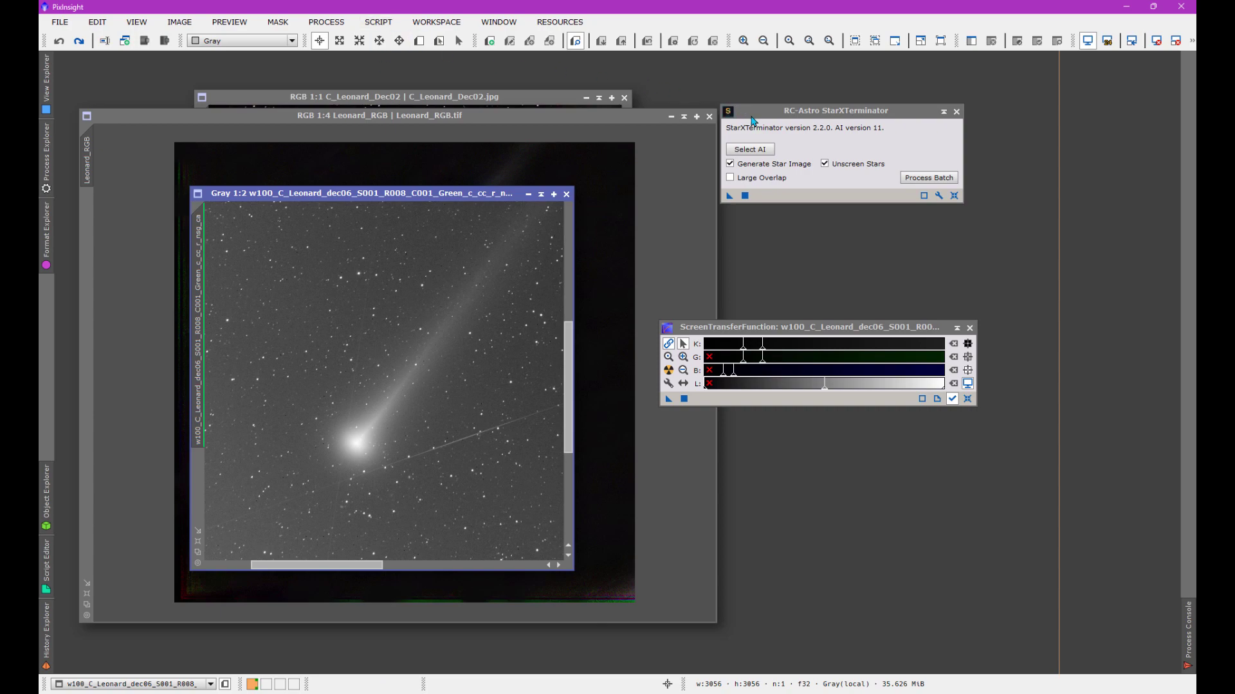
drag(752, 120, 764, 106)
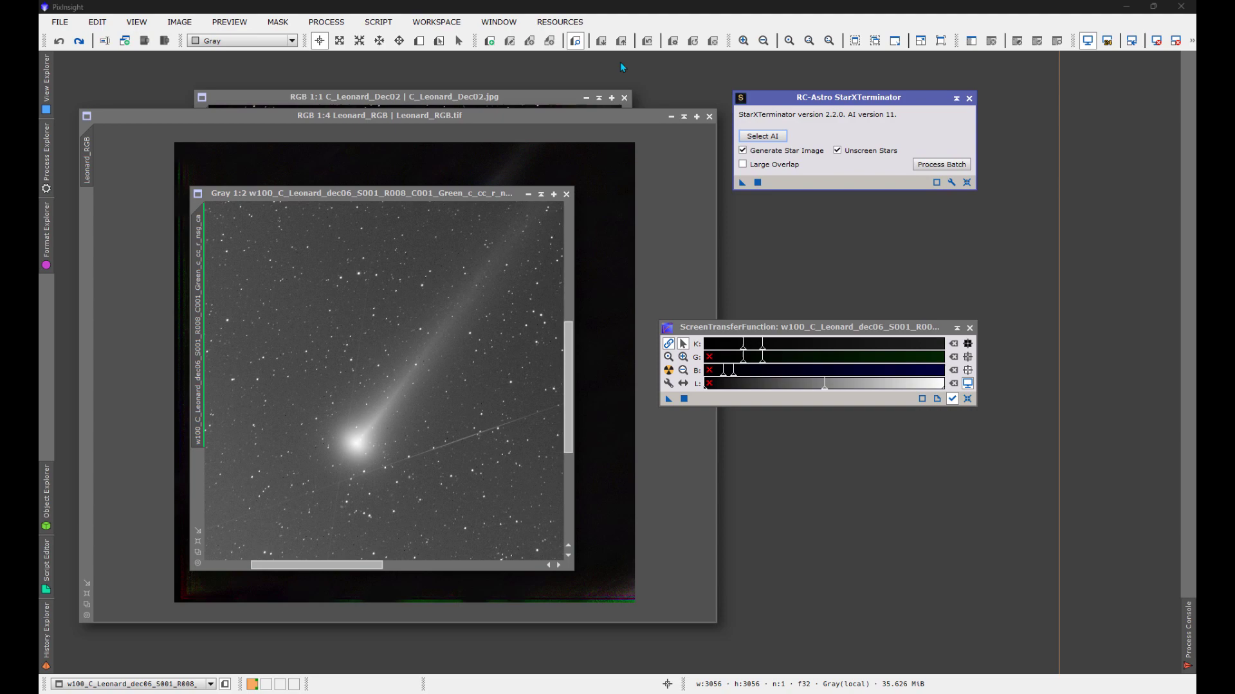
Step: Launch the GAME script, auto-stretch its preview and add an ellipse over the comet
click(378, 22)
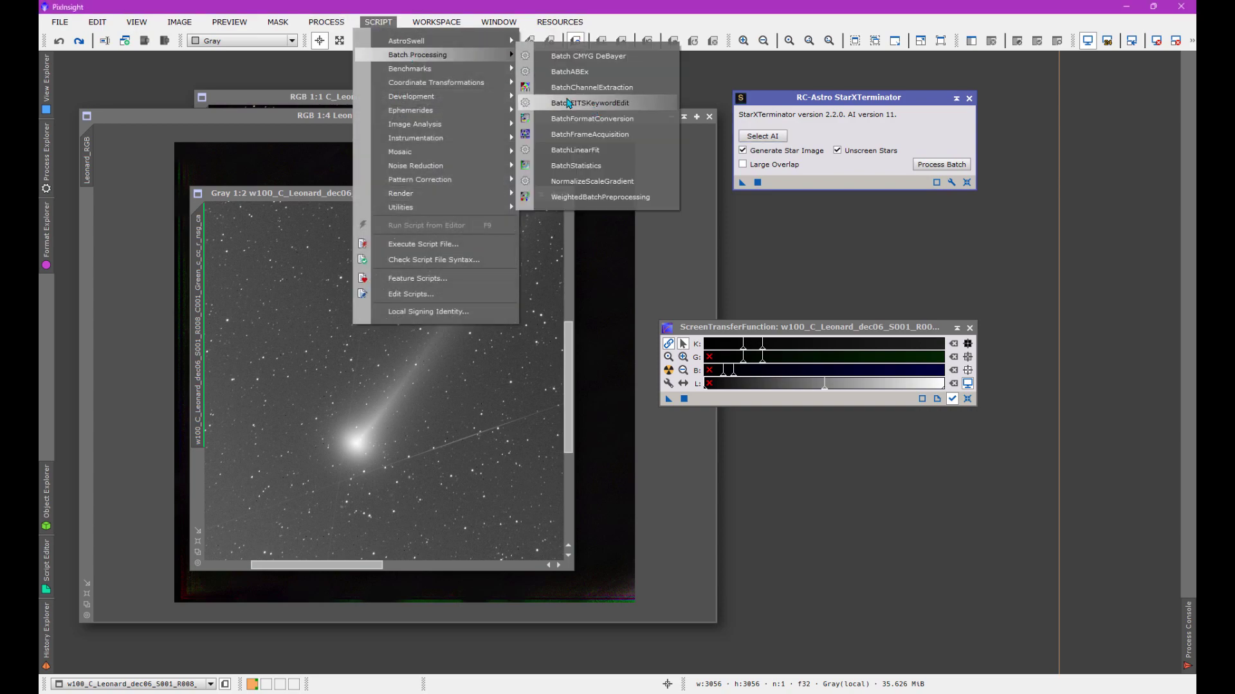
mouse_move(489, 207)
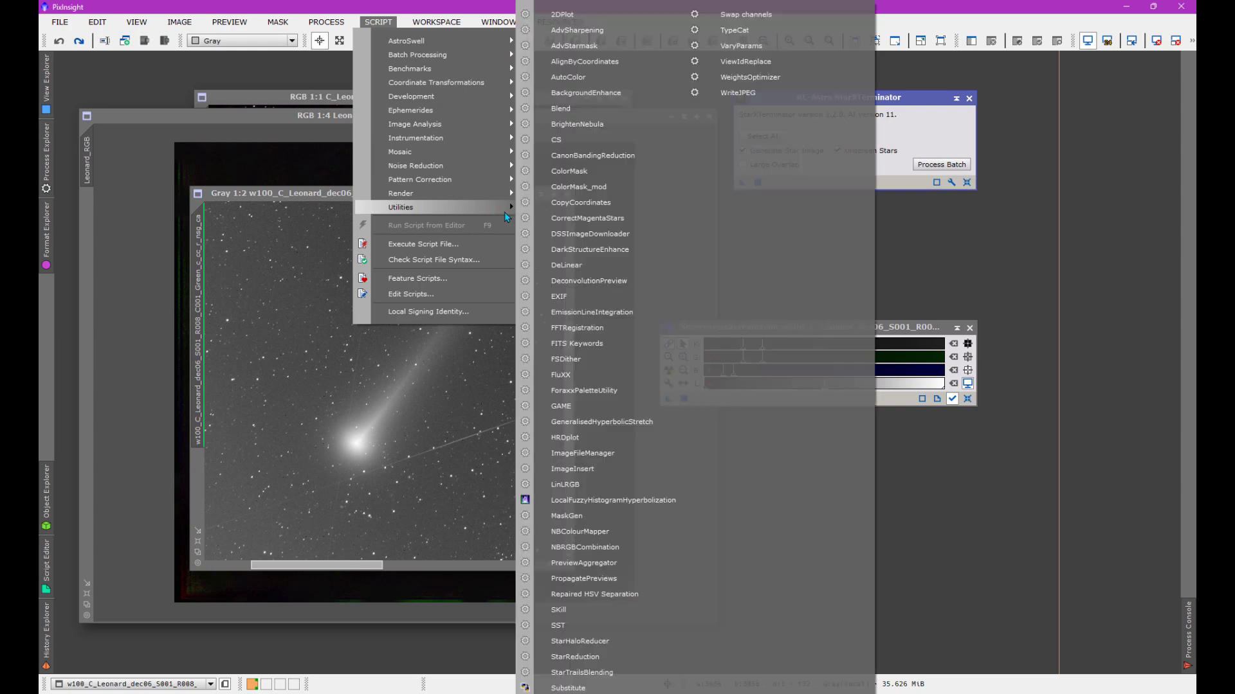
click(600, 407)
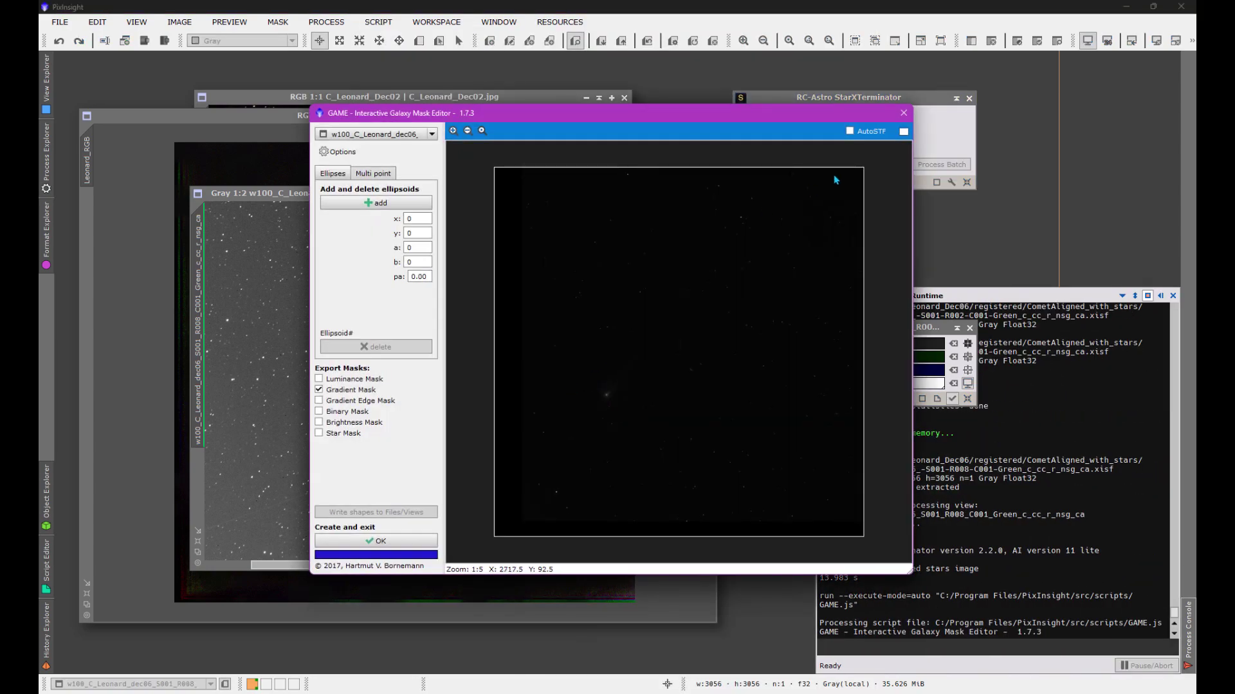
click(849, 132)
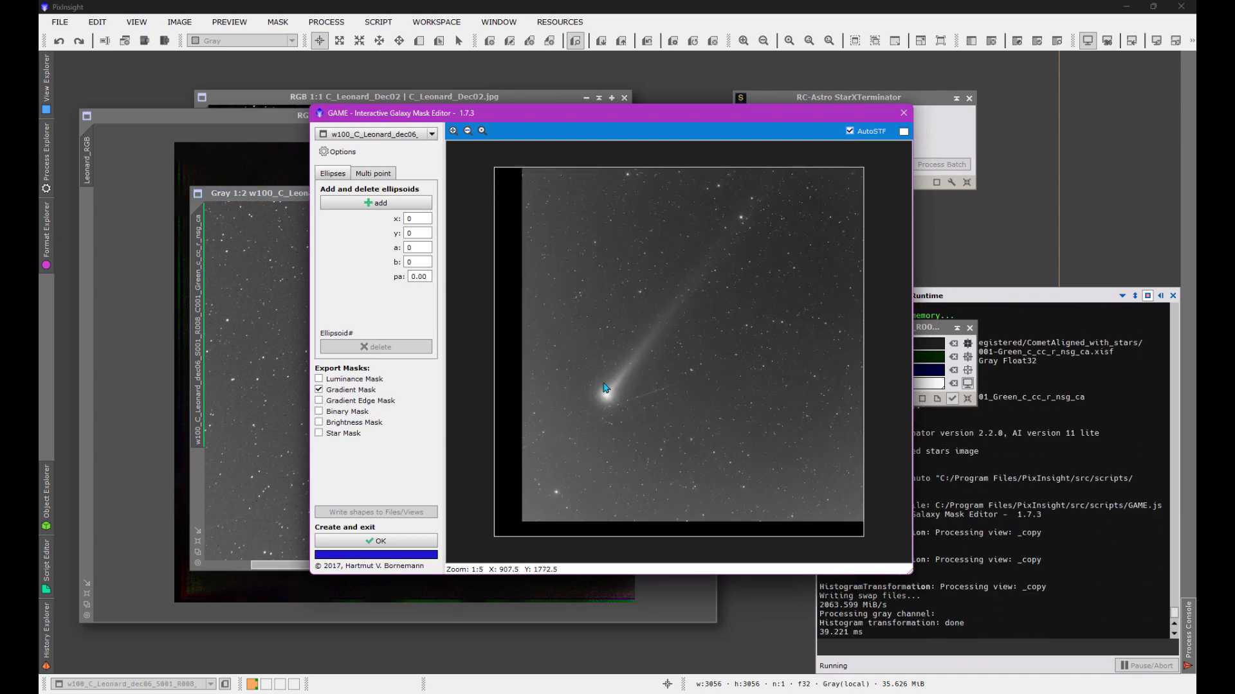
scroll(604, 390, up, 5)
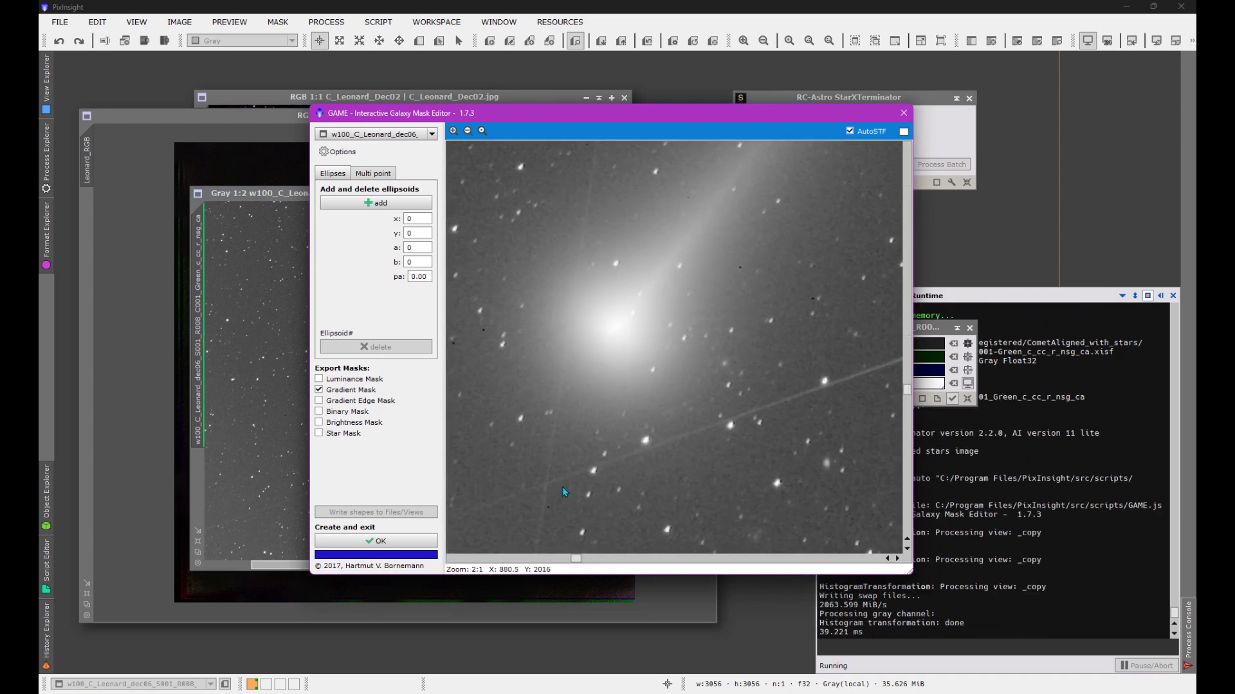
click(376, 203)
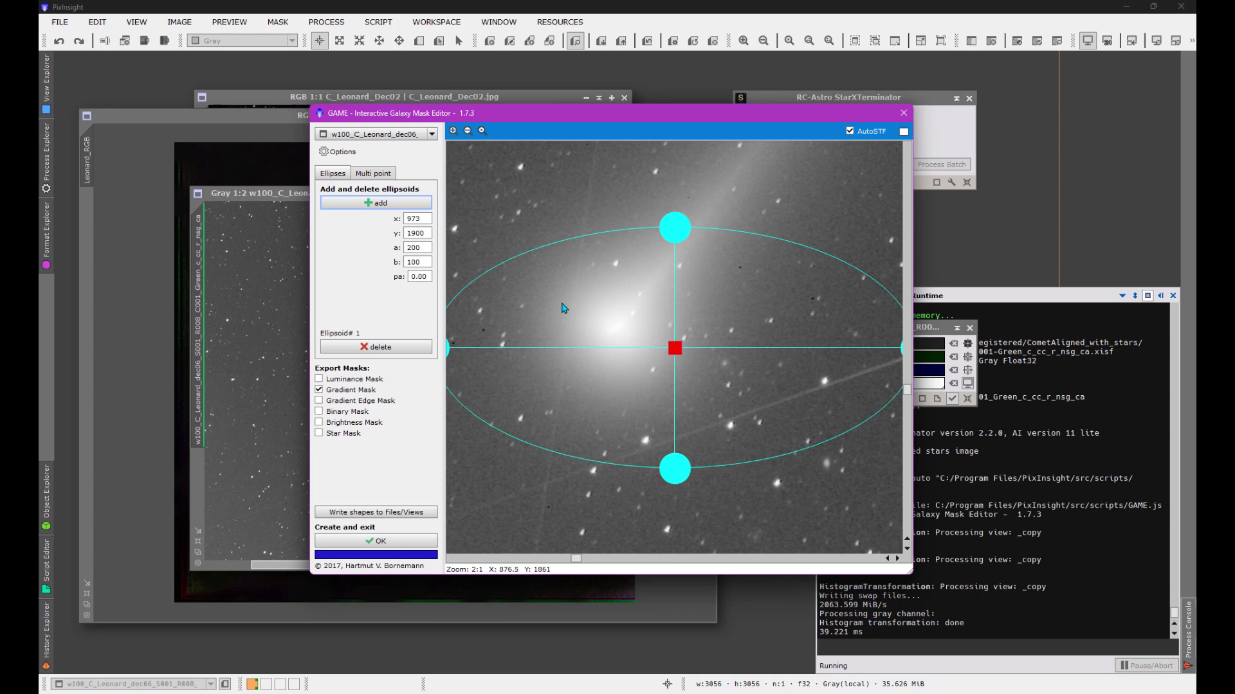
scroll(645, 349, down, 1)
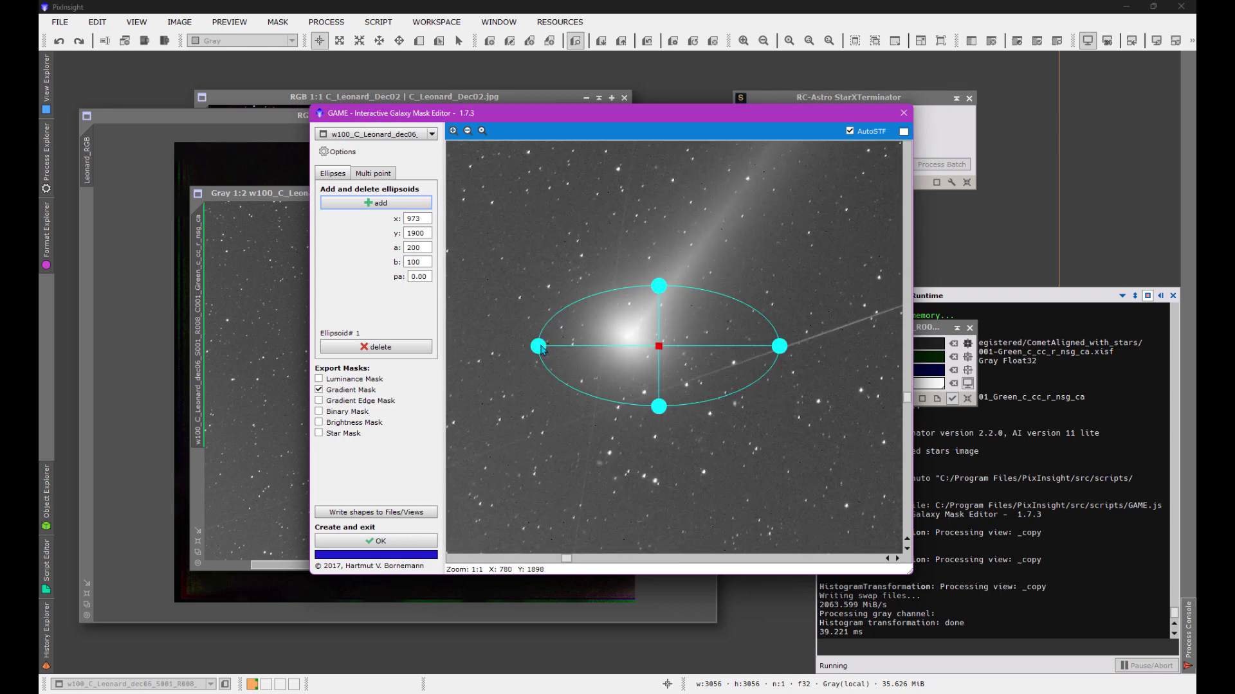
Step: Fit the ellipse to the comet head and tail, then generate the gradient mask
drag(542, 349, 557, 349)
drag(659, 287, 617, 290)
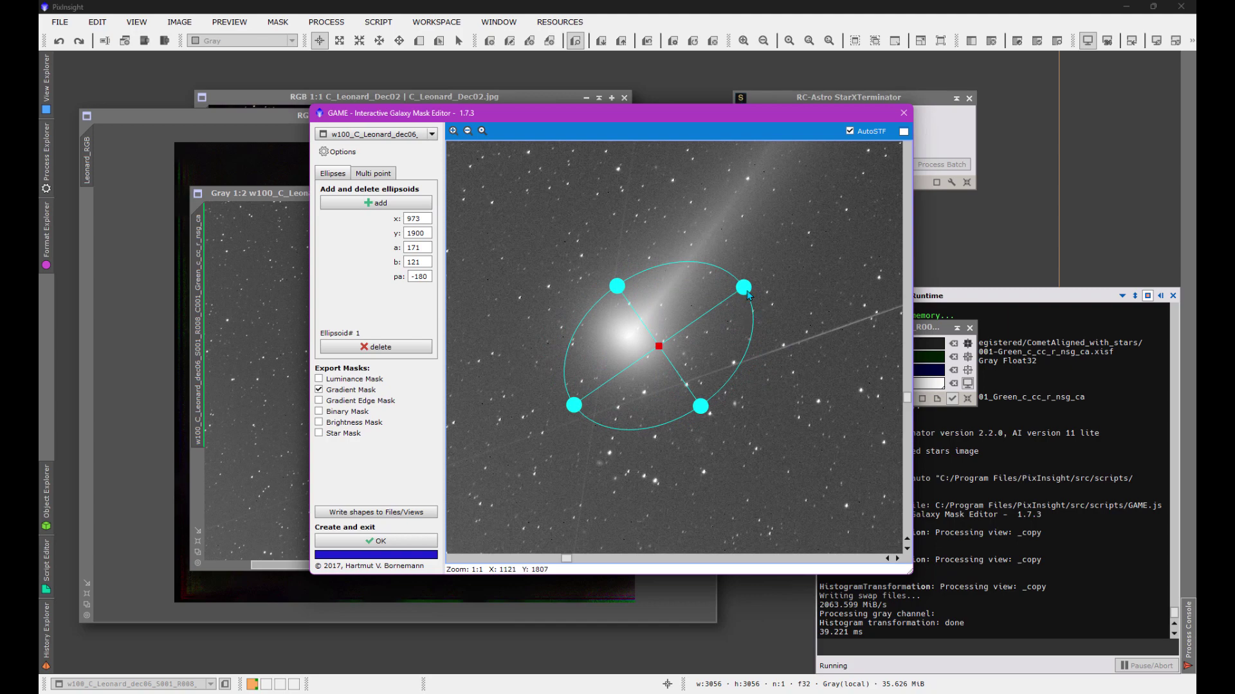
drag(743, 288, 715, 254)
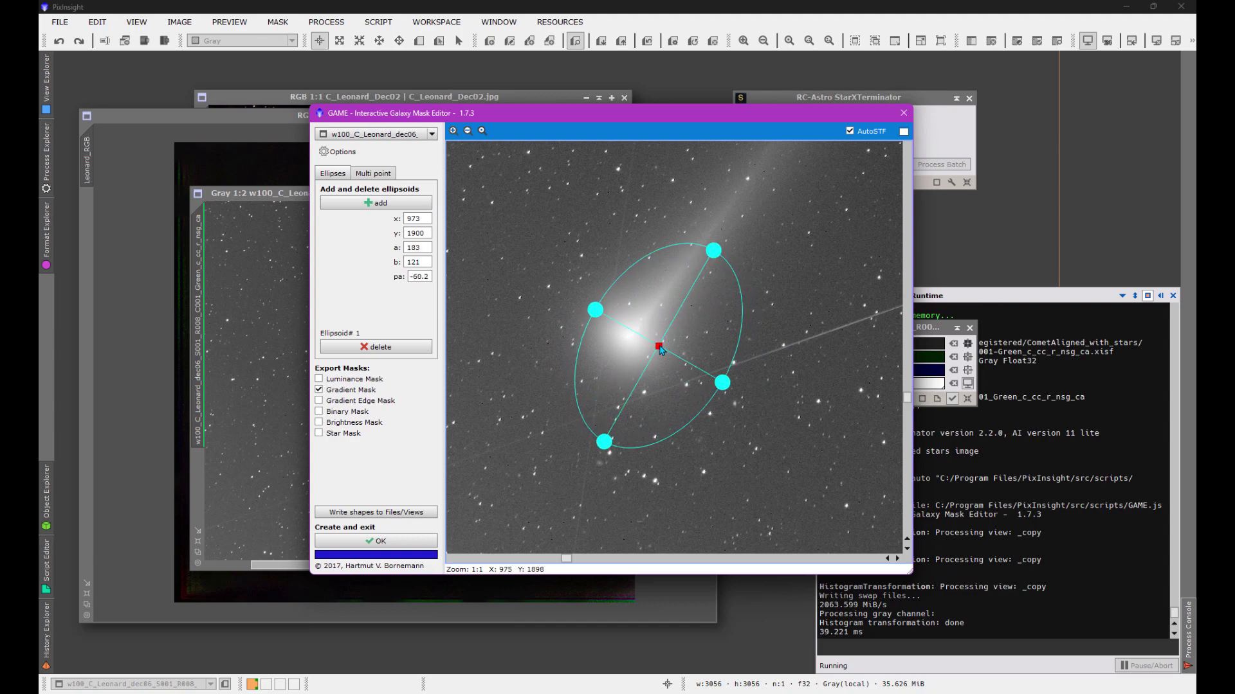
drag(660, 348, 636, 330)
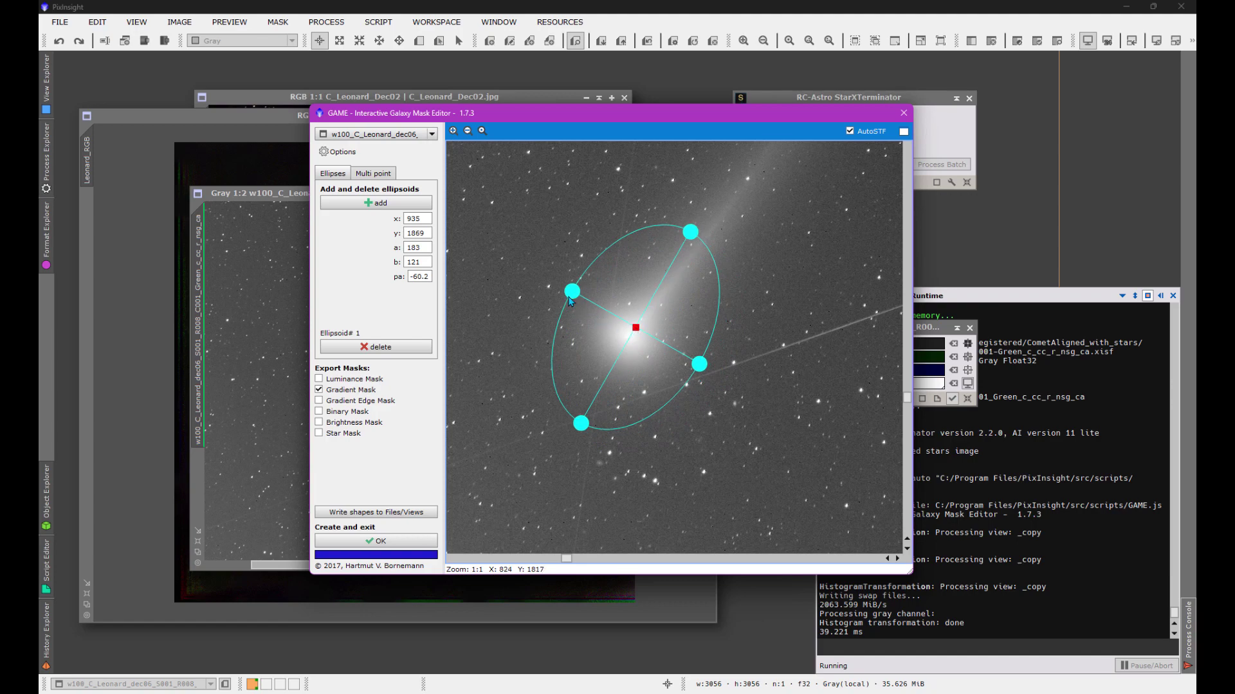
drag(570, 293, 578, 297)
drag(688, 235, 692, 257)
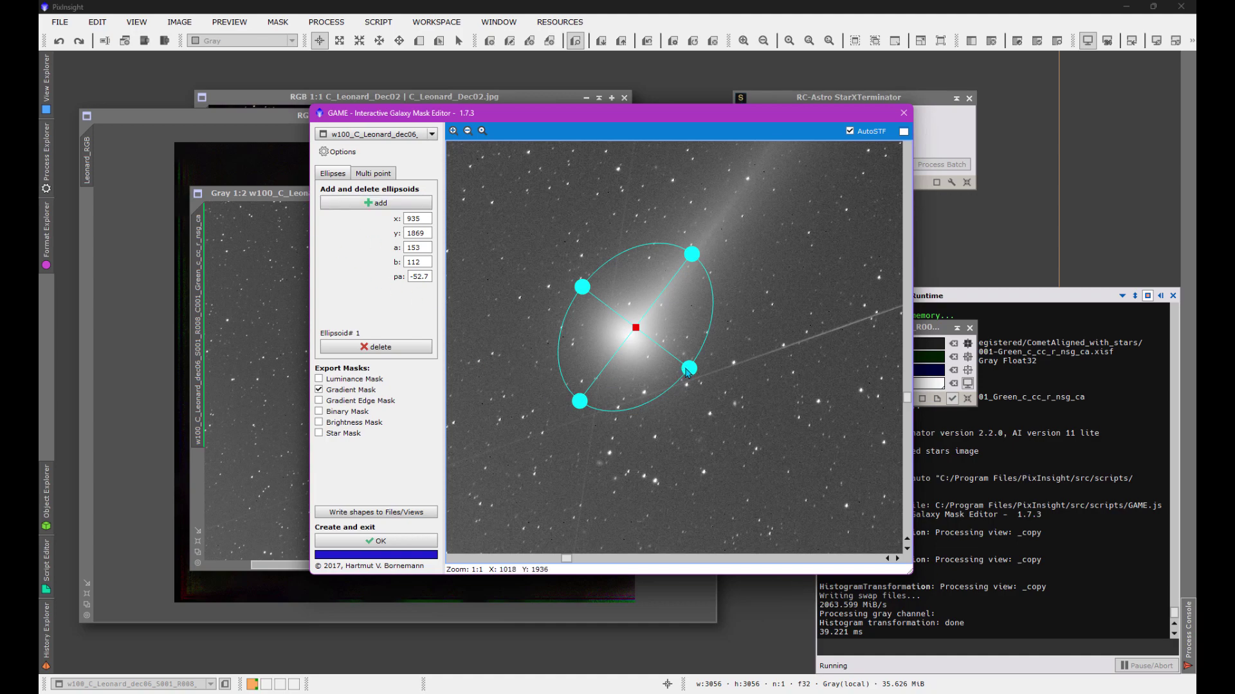
drag(689, 368, 694, 374)
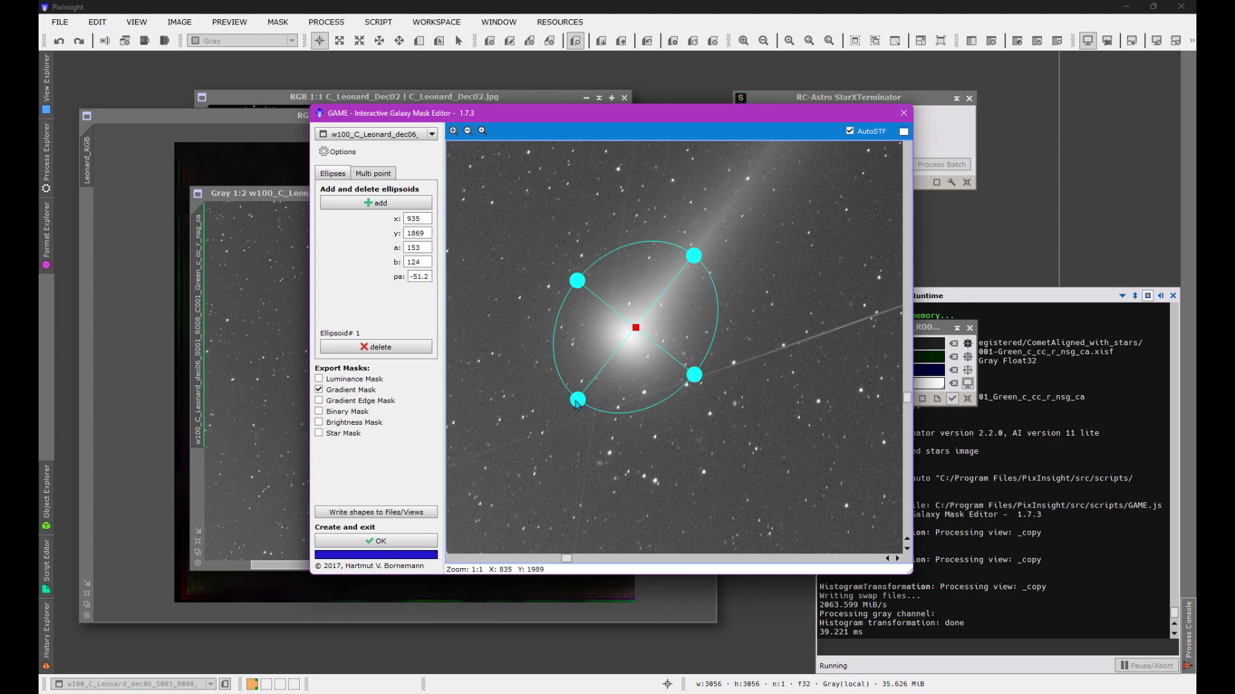
drag(571, 401, 571, 416)
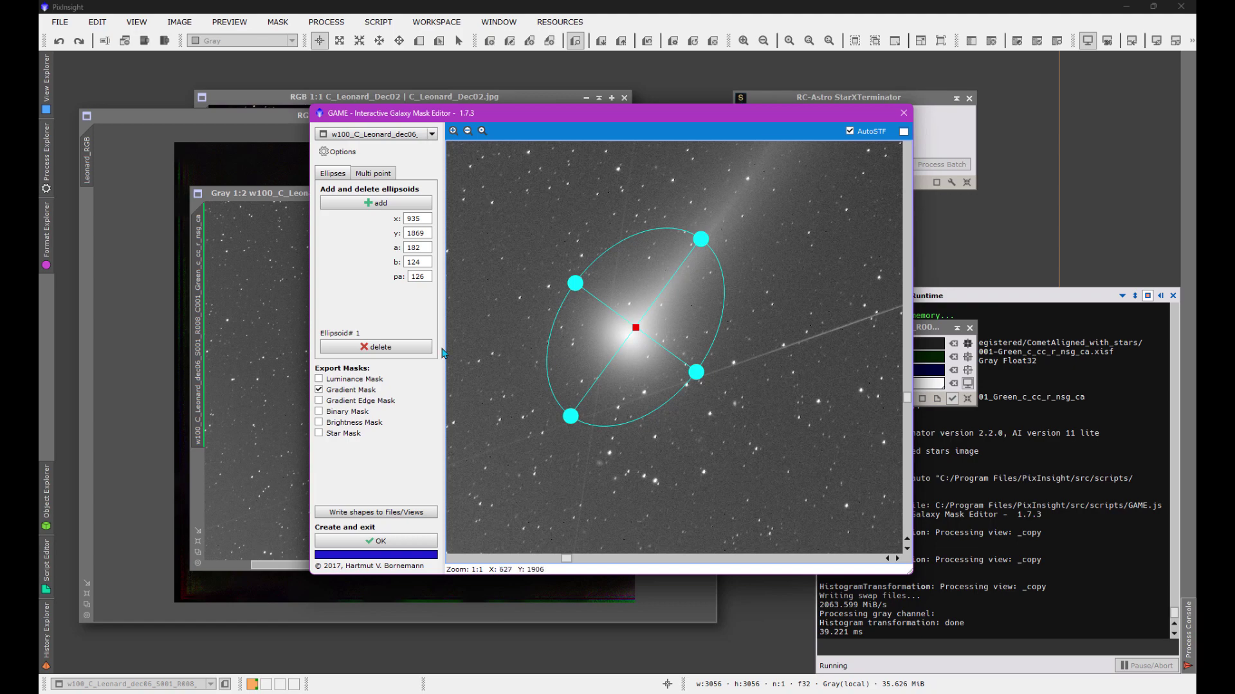
click(402, 542)
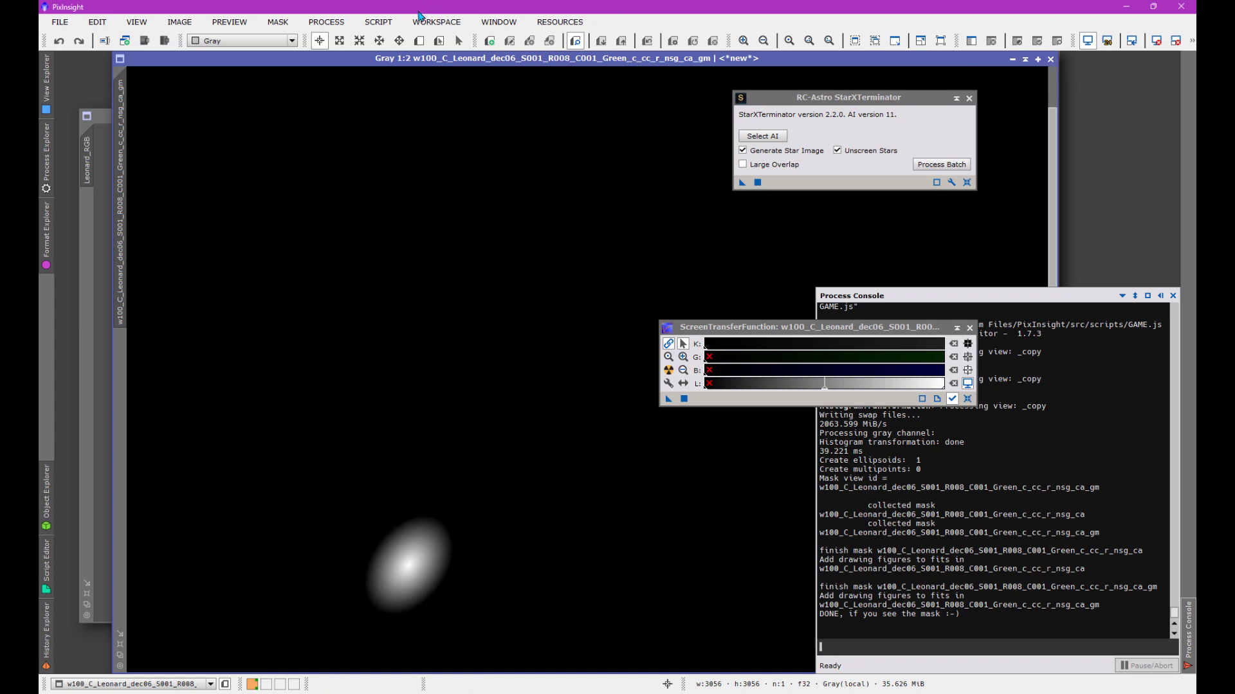
Step: Rerun GAME with Gradient Mask off and Binary Mask on to create a binary mask
click(380, 24)
mouse_move(465, 207)
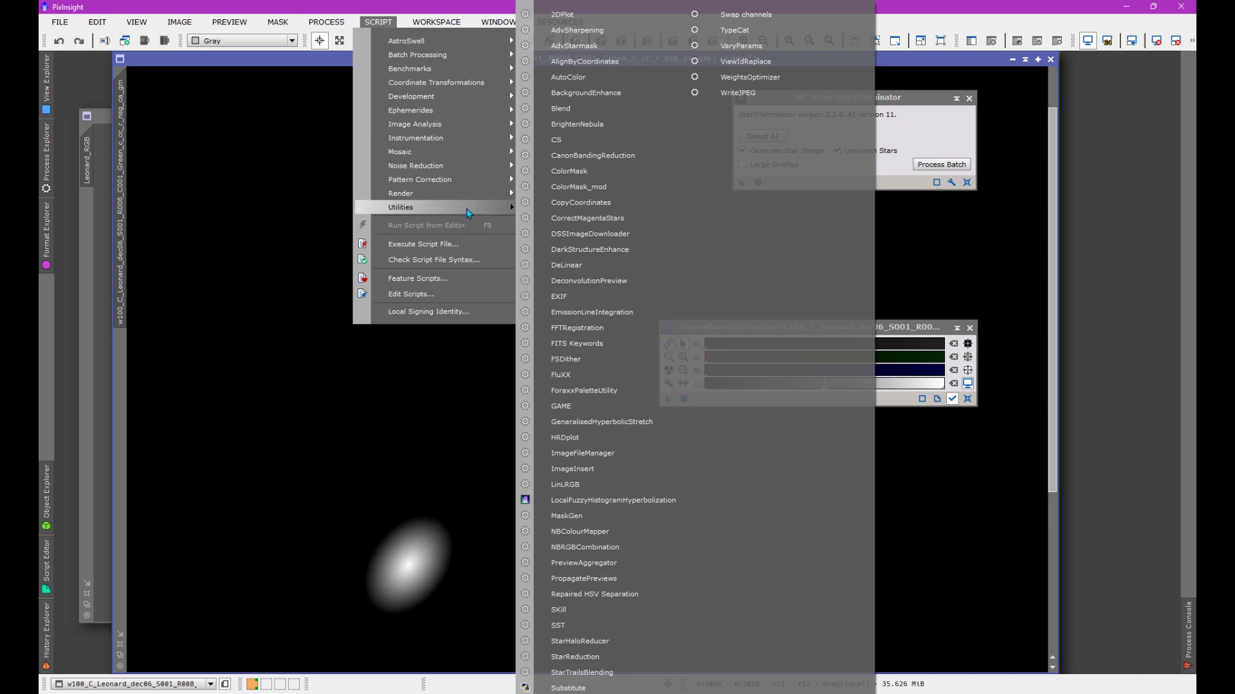
click(617, 406)
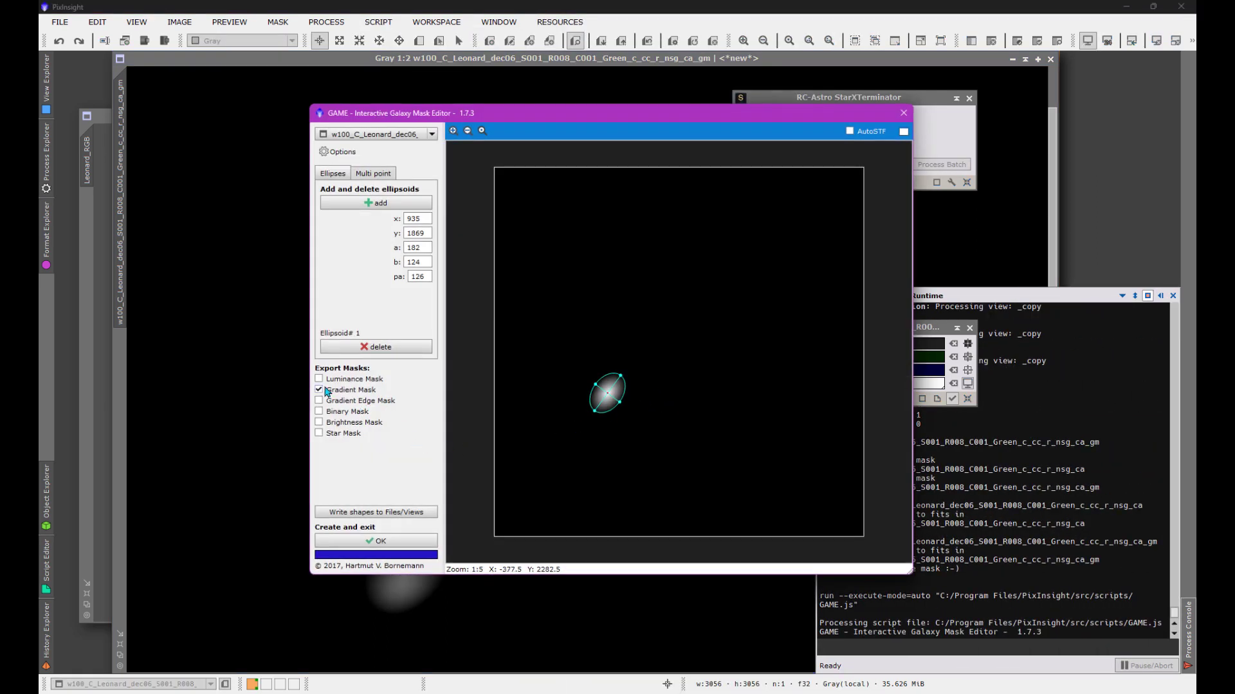
click(320, 391)
click(320, 412)
key(Return)
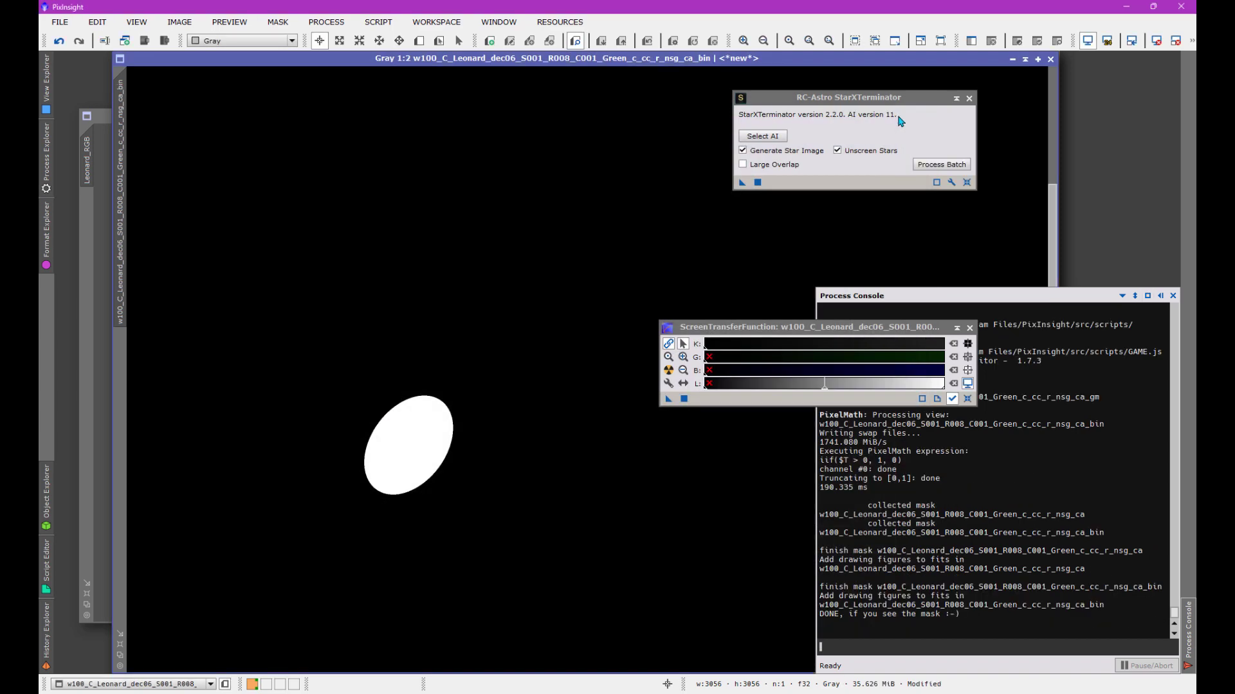
Step: Blur the mask with Convolution at StdDev 37 and invert it with Ctrl+I
click(324, 22)
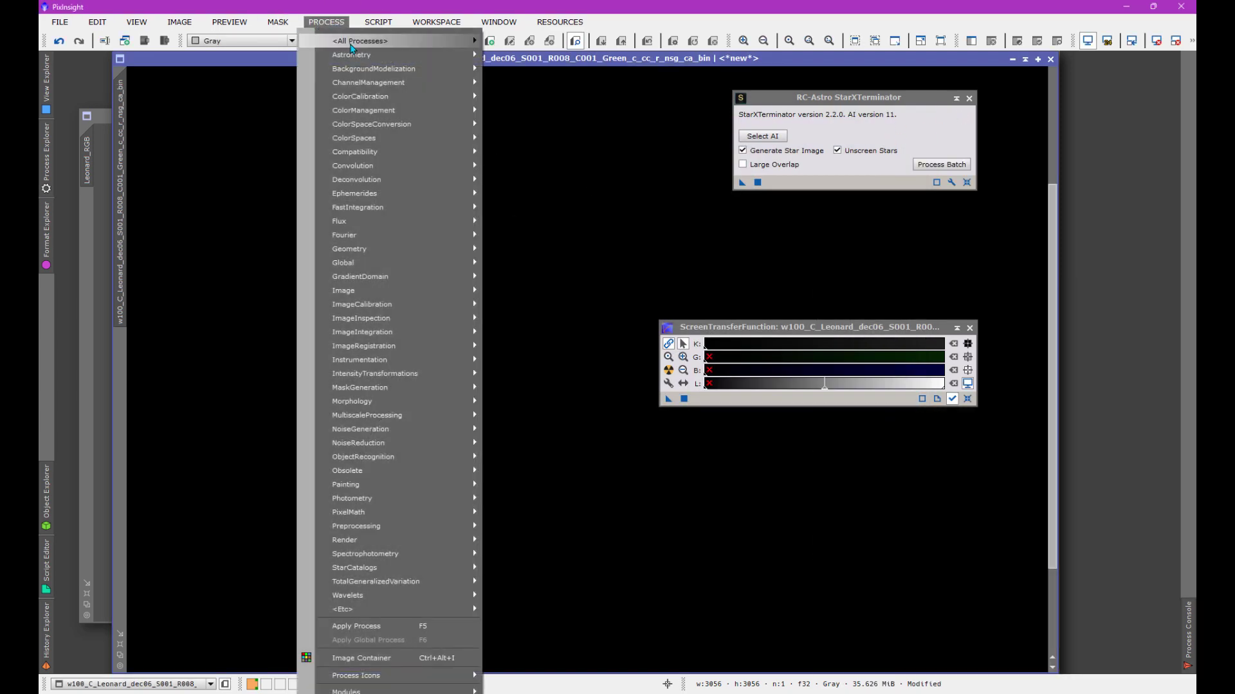
mouse_move(473, 40)
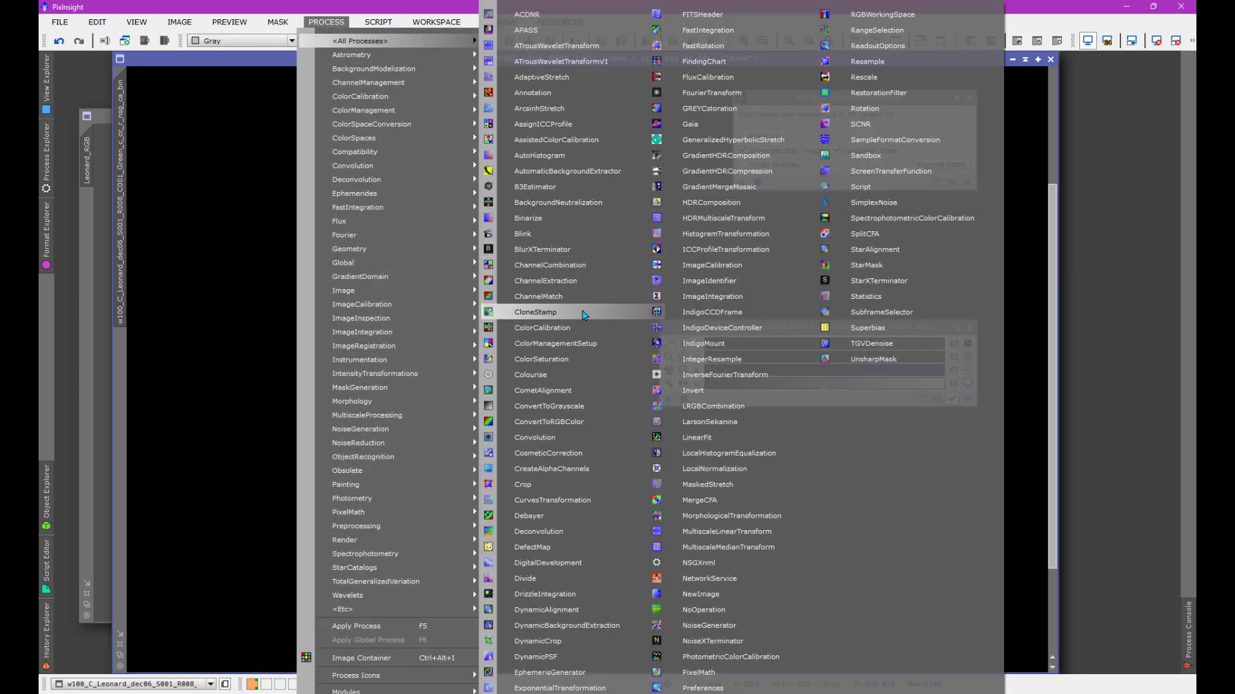
click(579, 437)
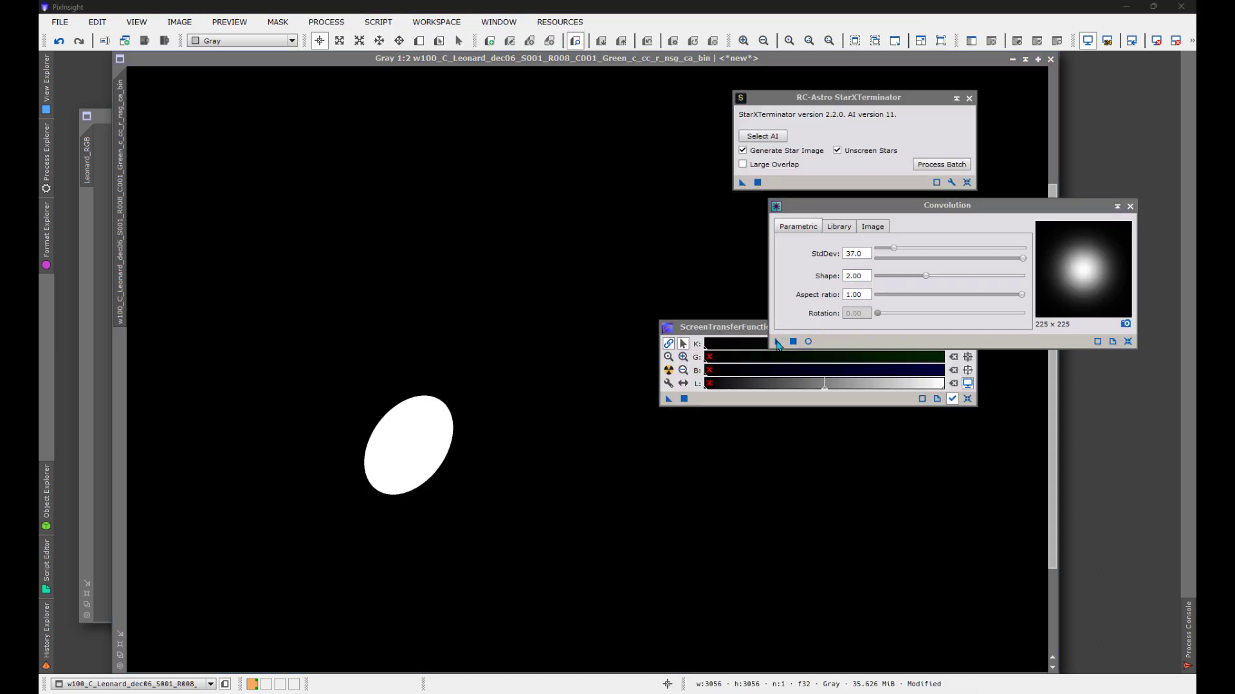
drag(778, 344, 570, 317)
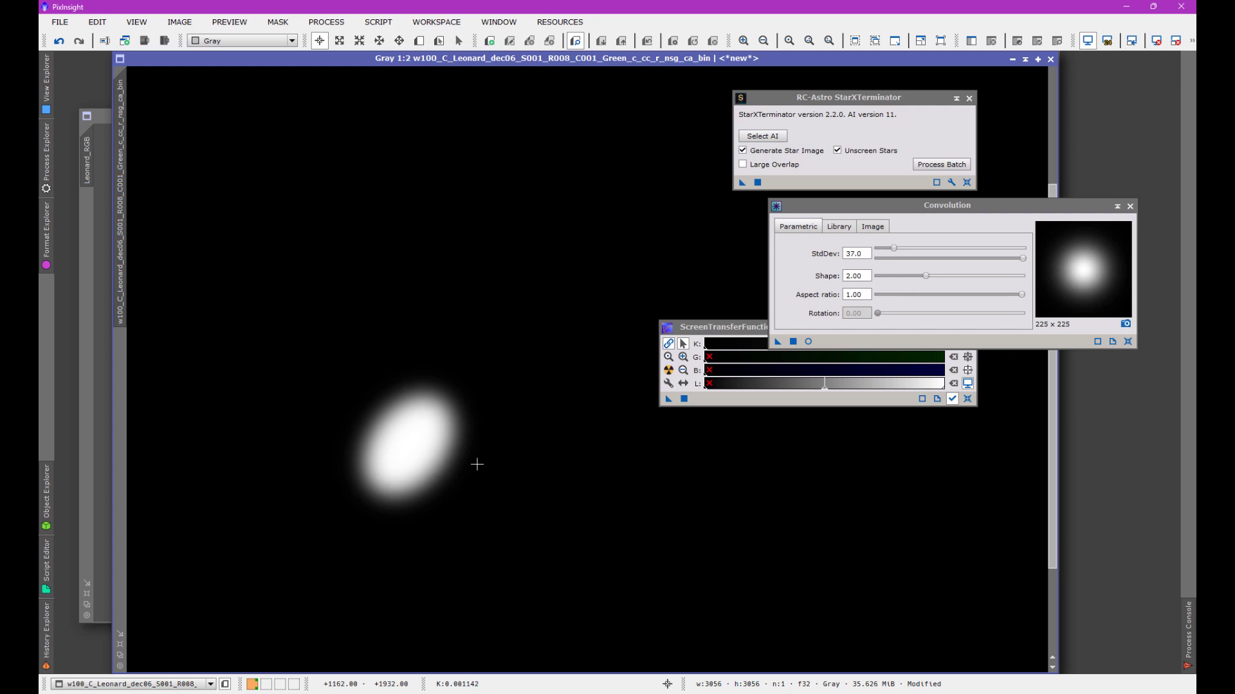
key(ctrl+i)
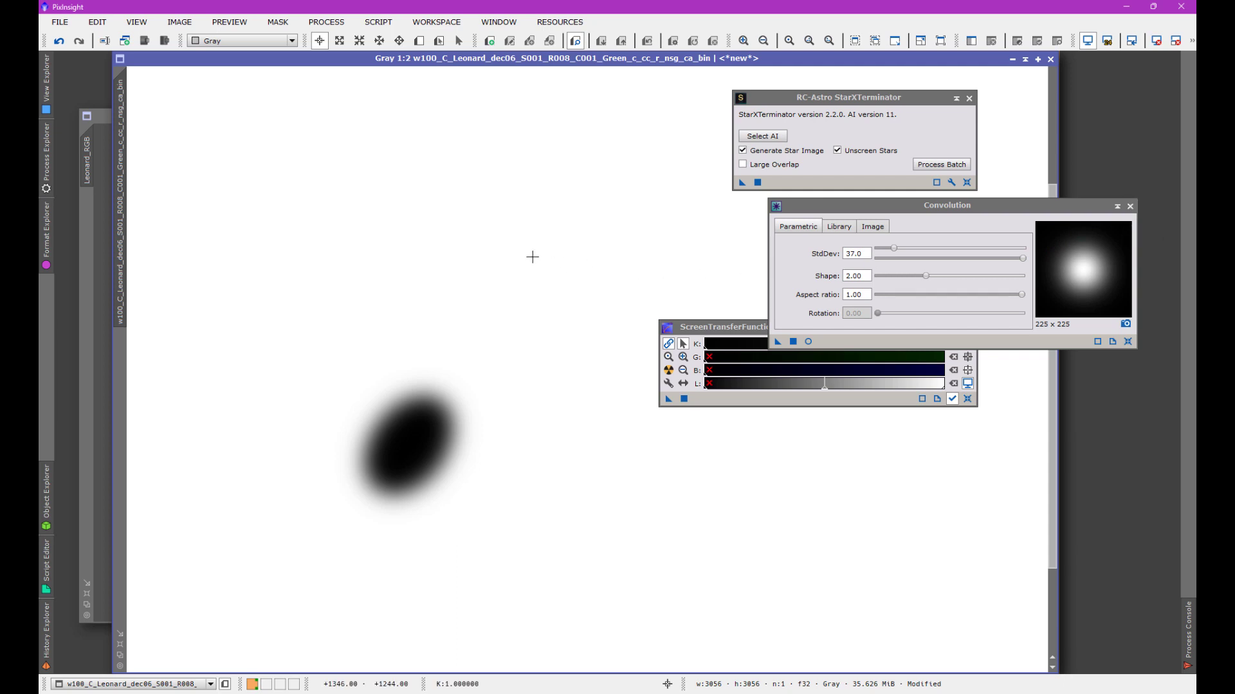
Step: Rename the mask image to comet_mask and minimize its window
click(1129, 206)
drag(813, 329, 954, 328)
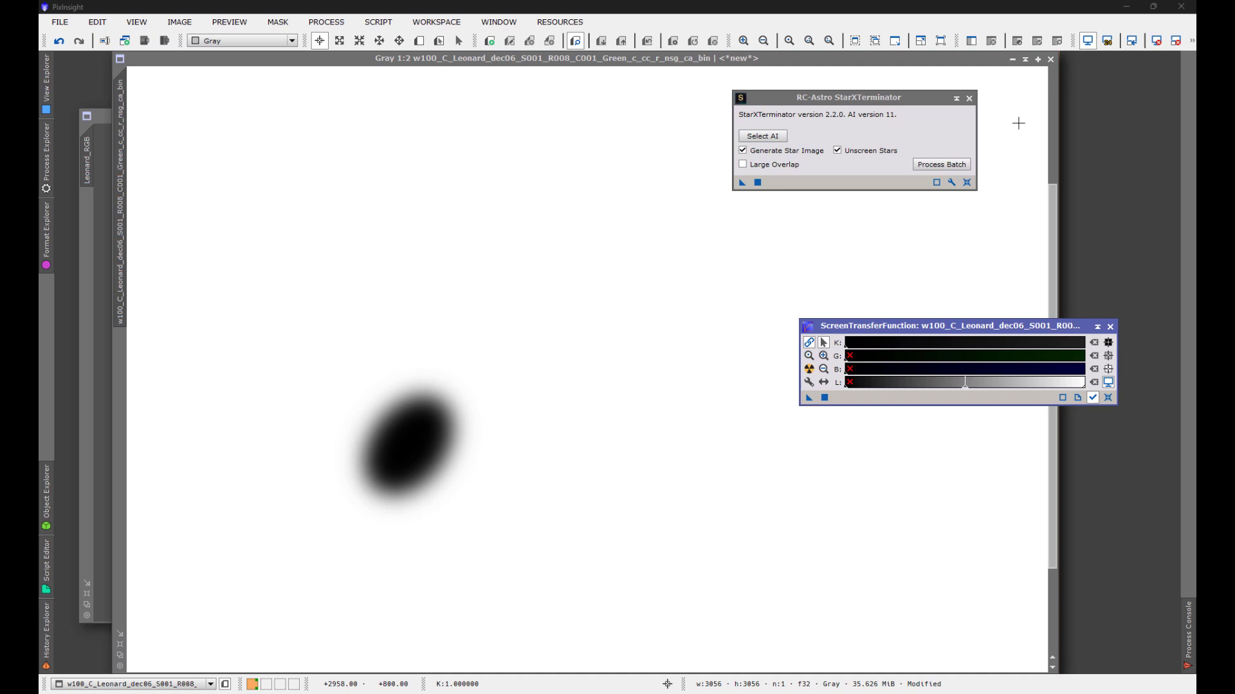
double_click(120, 187)
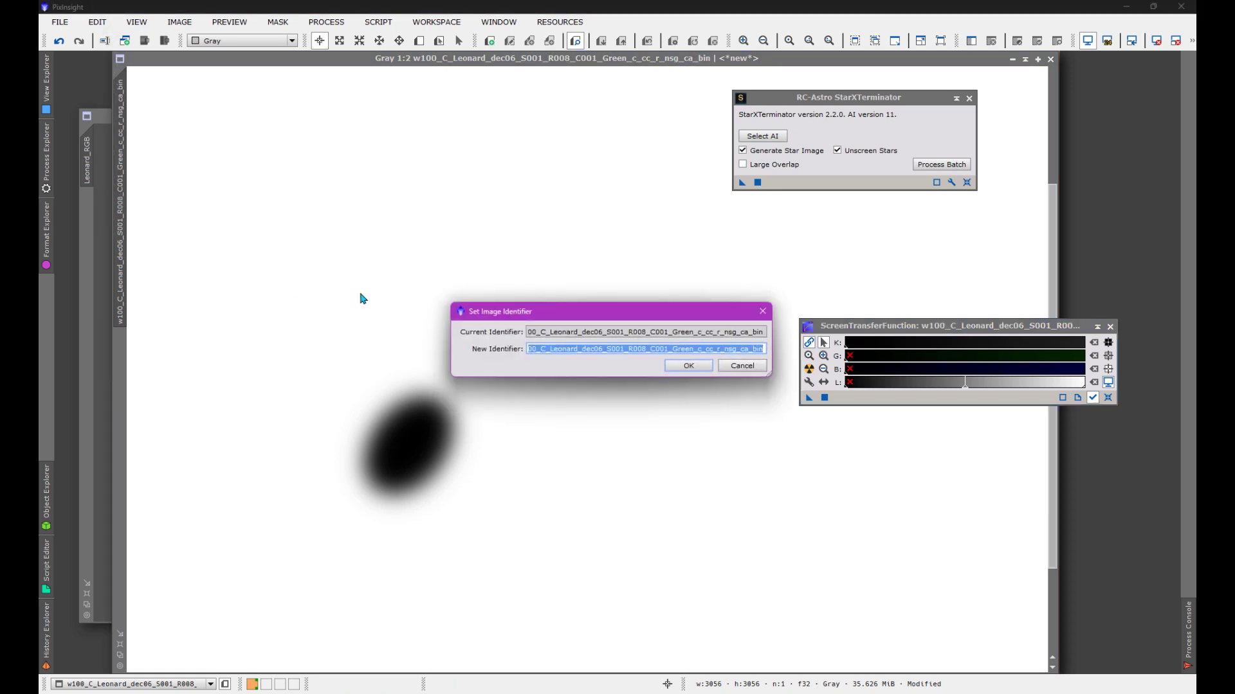
text(comet_mask)
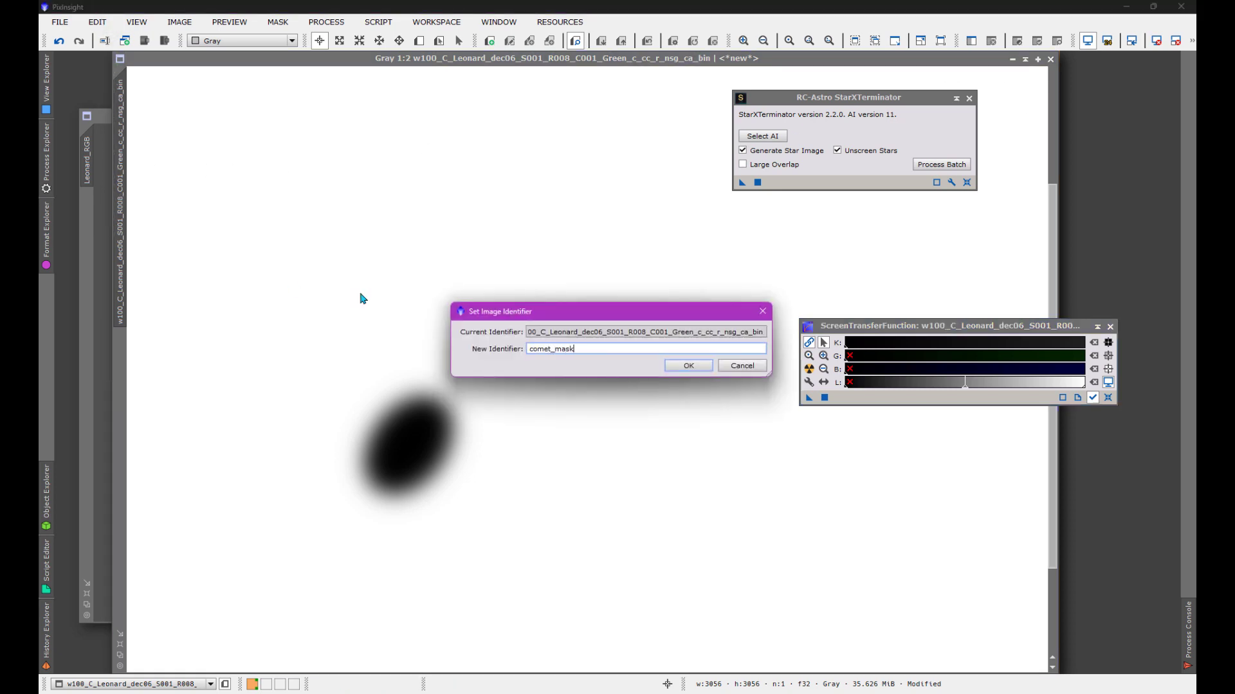
key(Return)
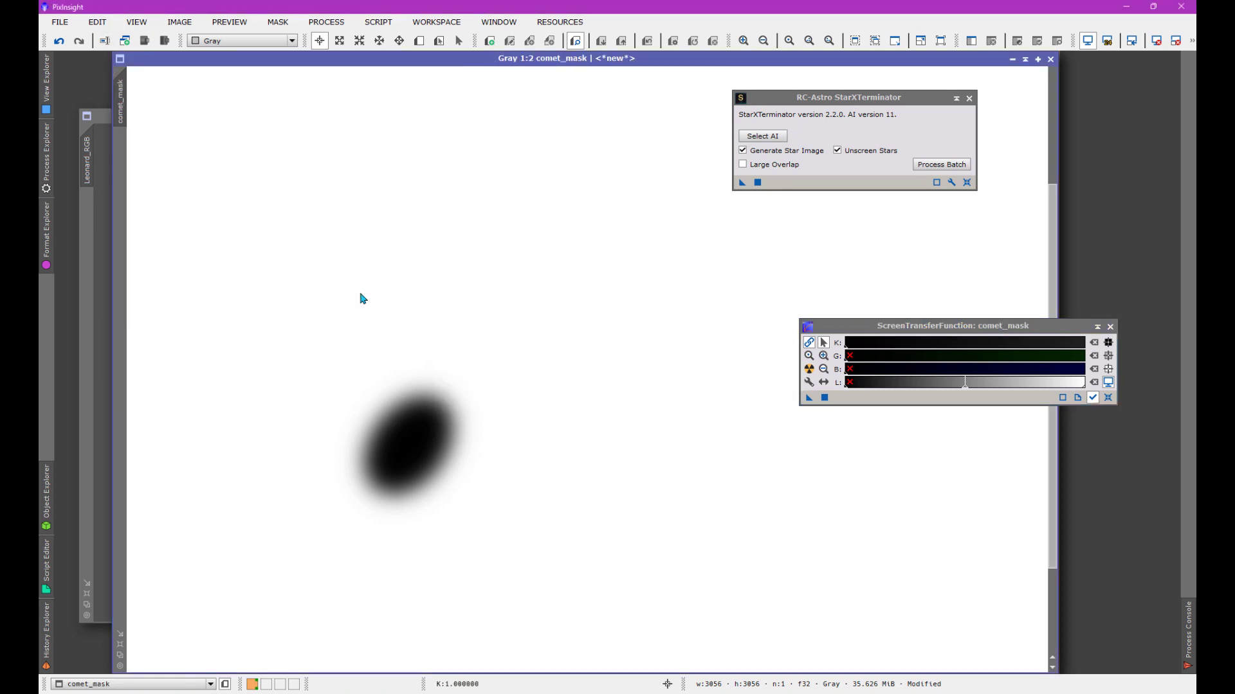
click(1026, 60)
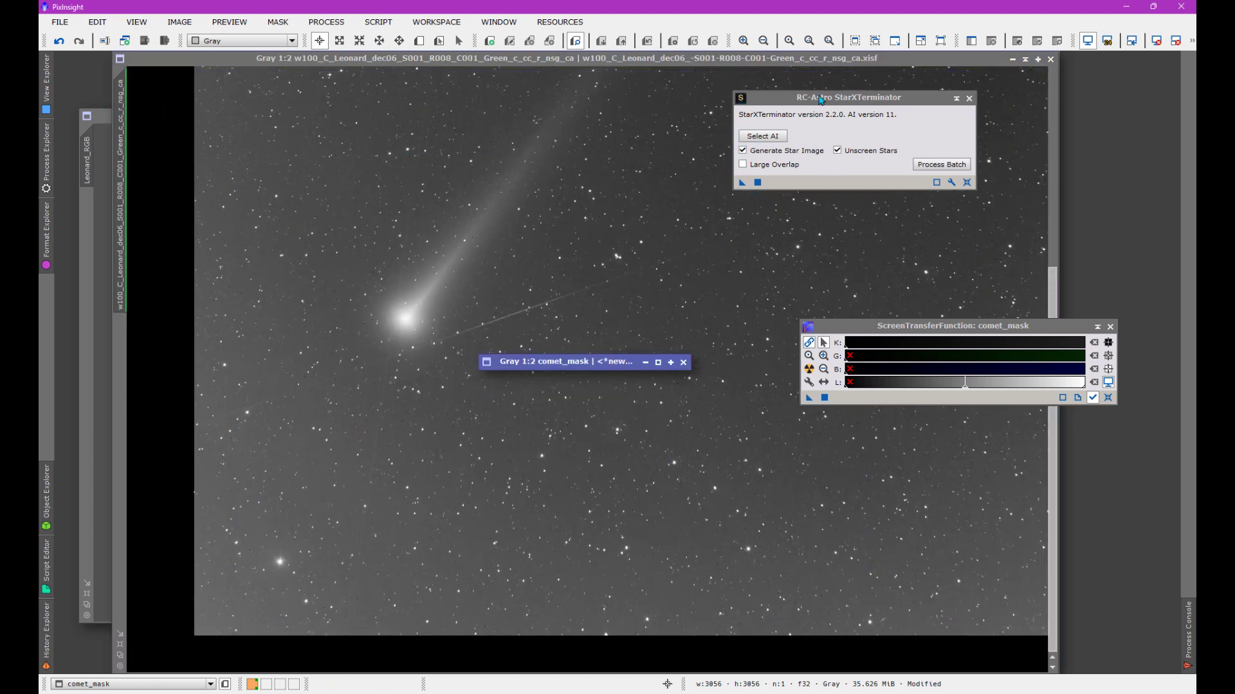
Step: Turn off Generate Star Image in StarXTerminator and reopen its batch processing settings
click(902, 179)
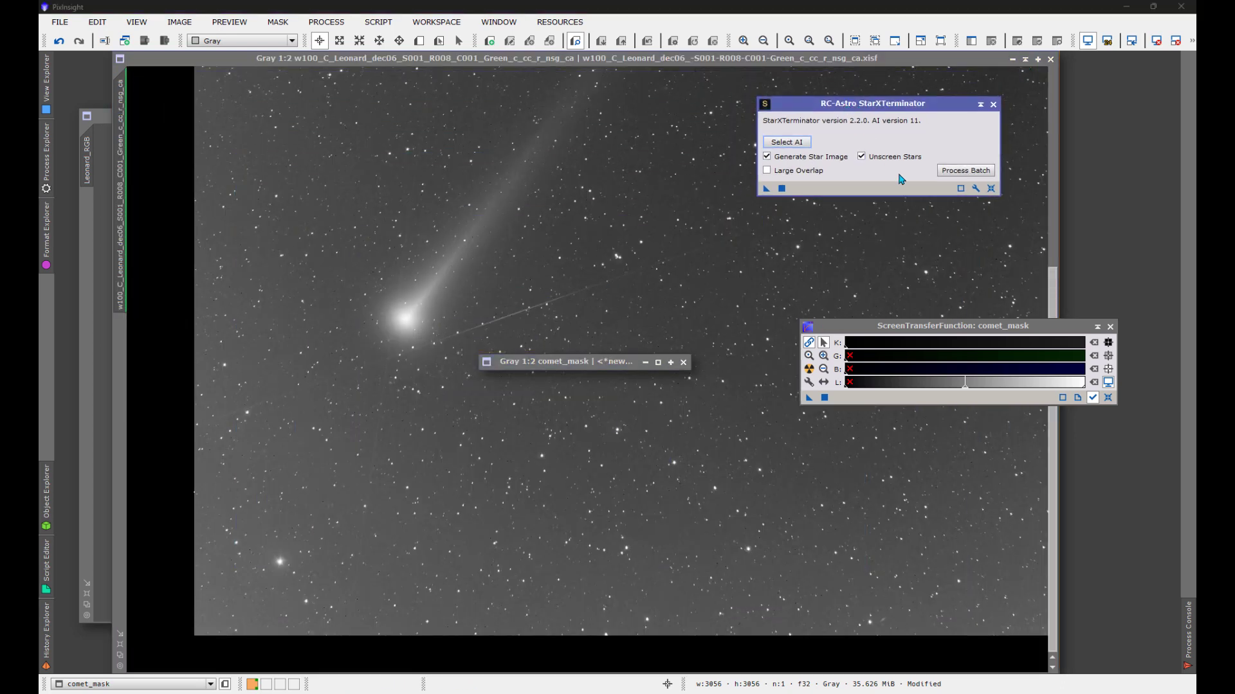
click(966, 172)
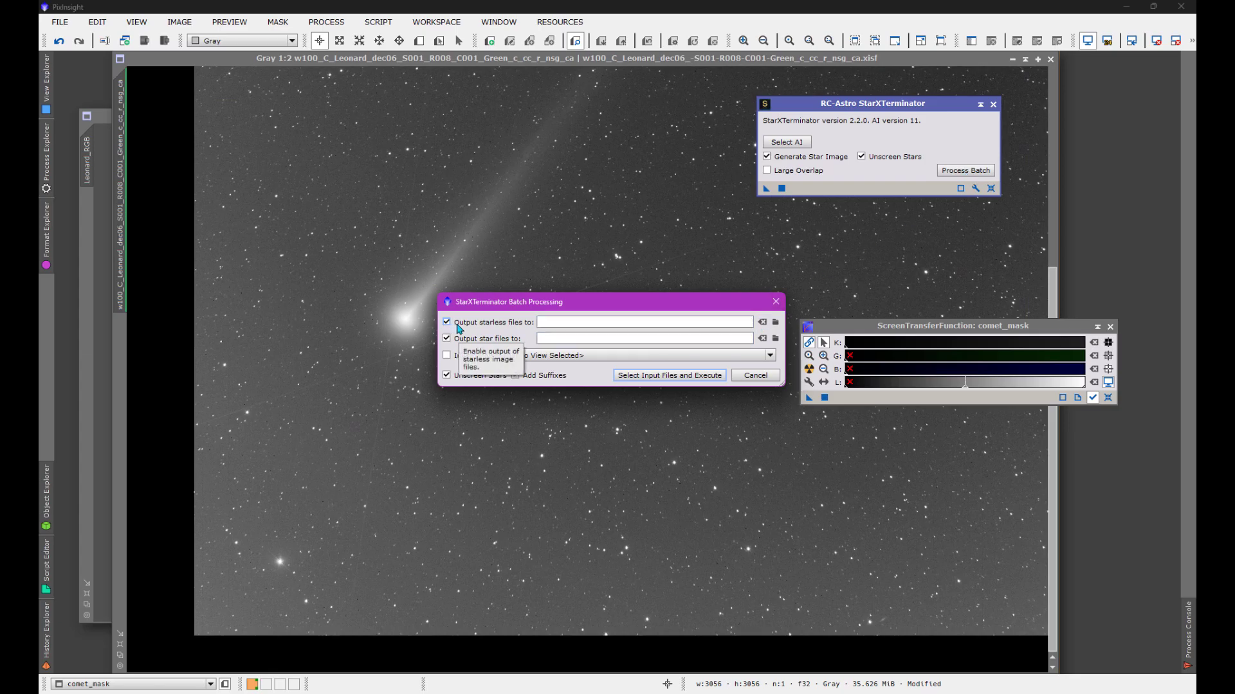
click(776, 302)
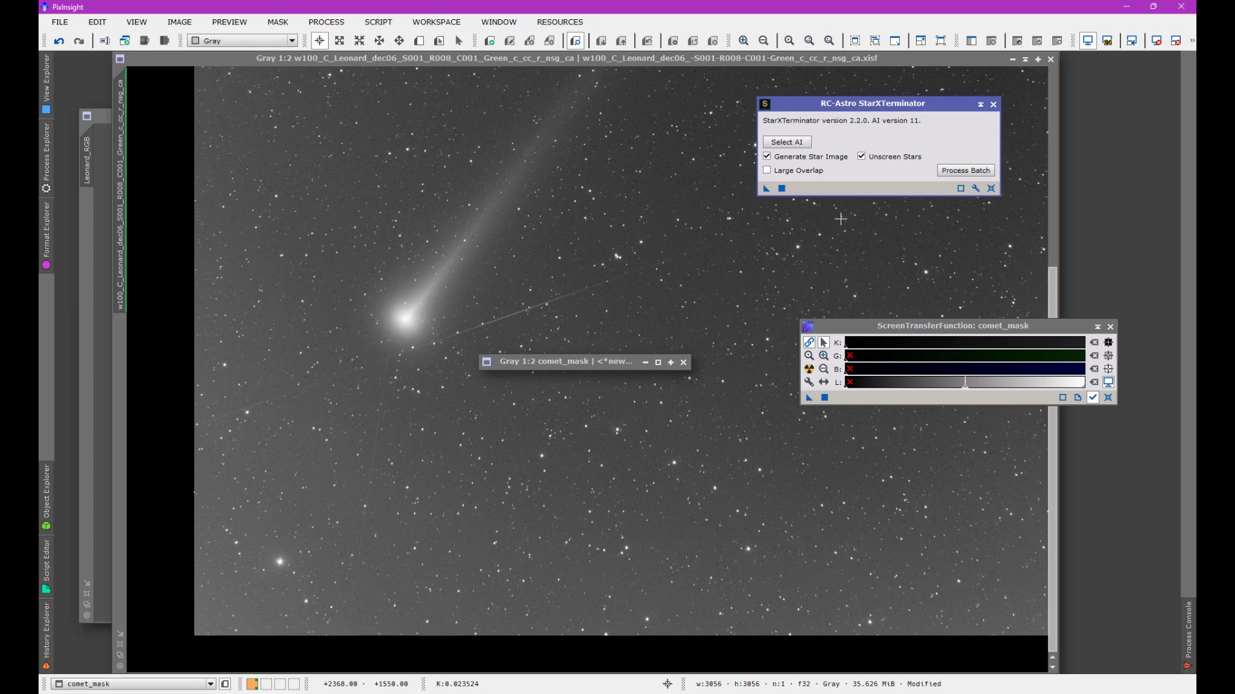
click(767, 157)
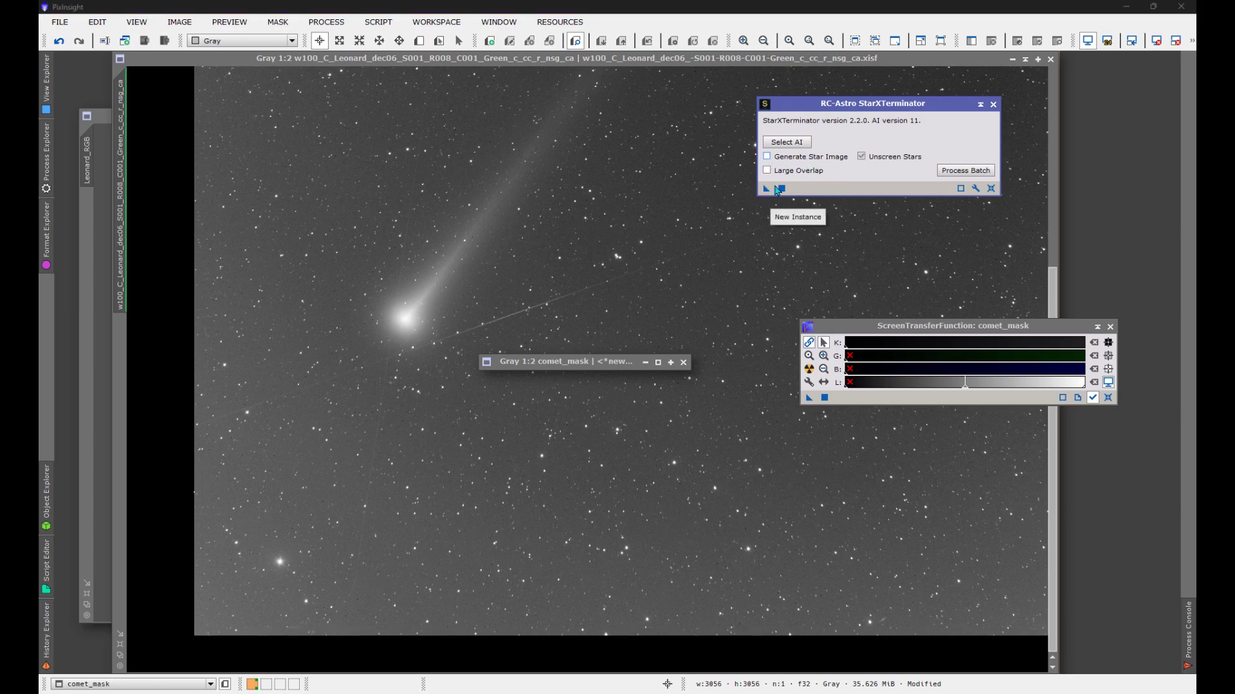
click(965, 170)
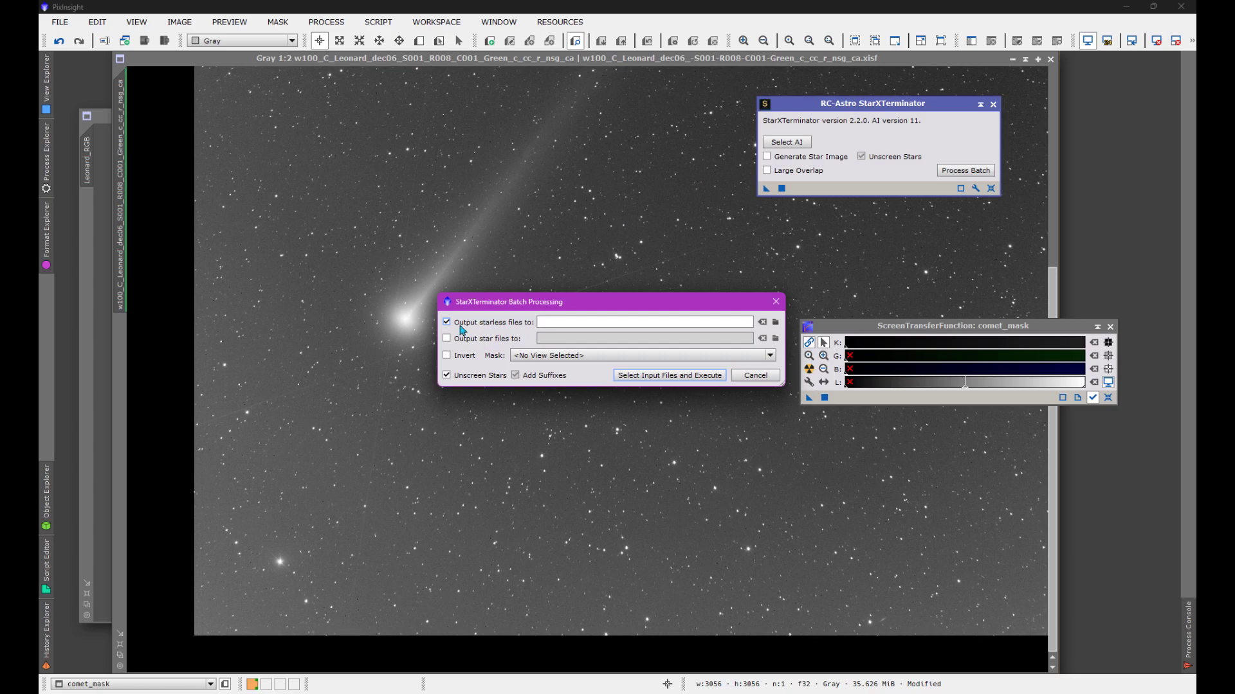
Step: Create a new Comet_starless folder and choose it as the starless output directory
click(772, 324)
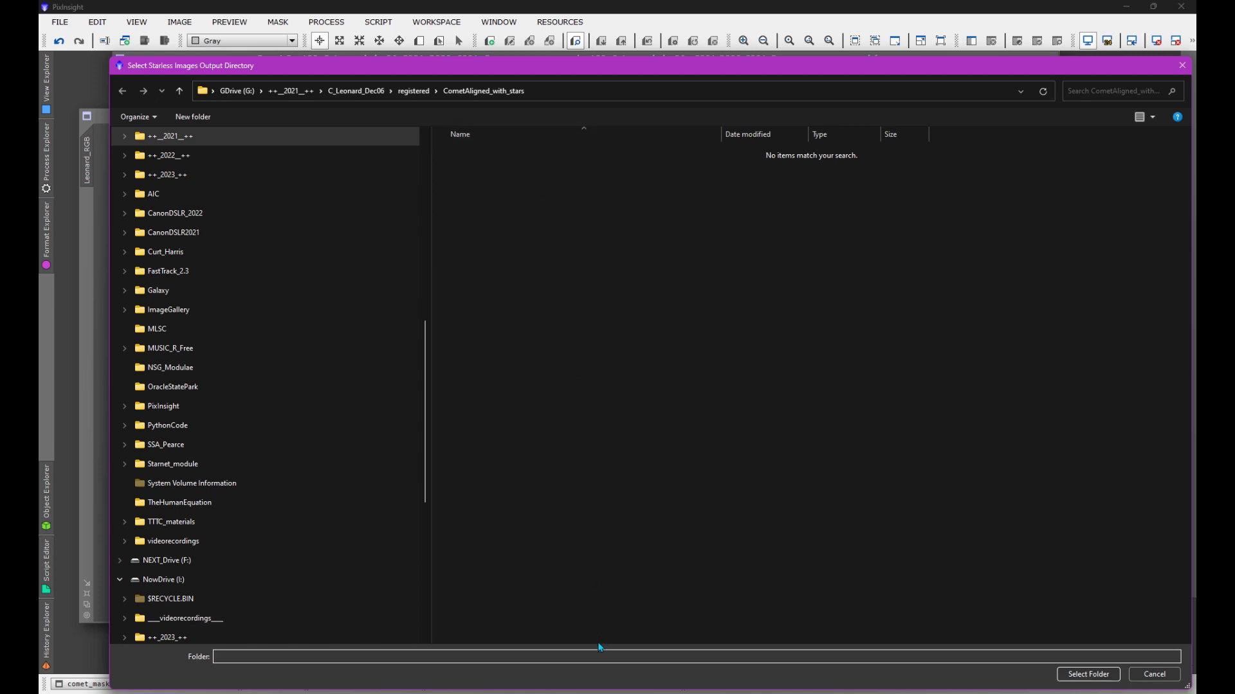
right_click(598, 386)
mouse_move(682, 508)
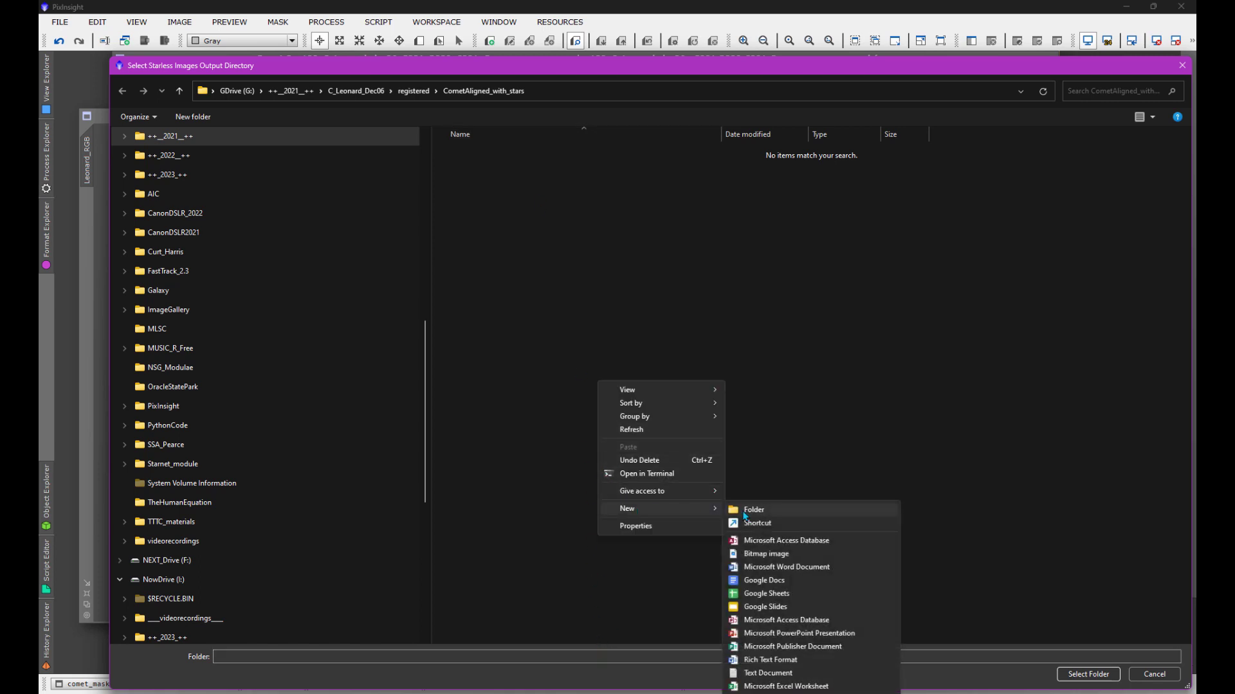
click(744, 512)
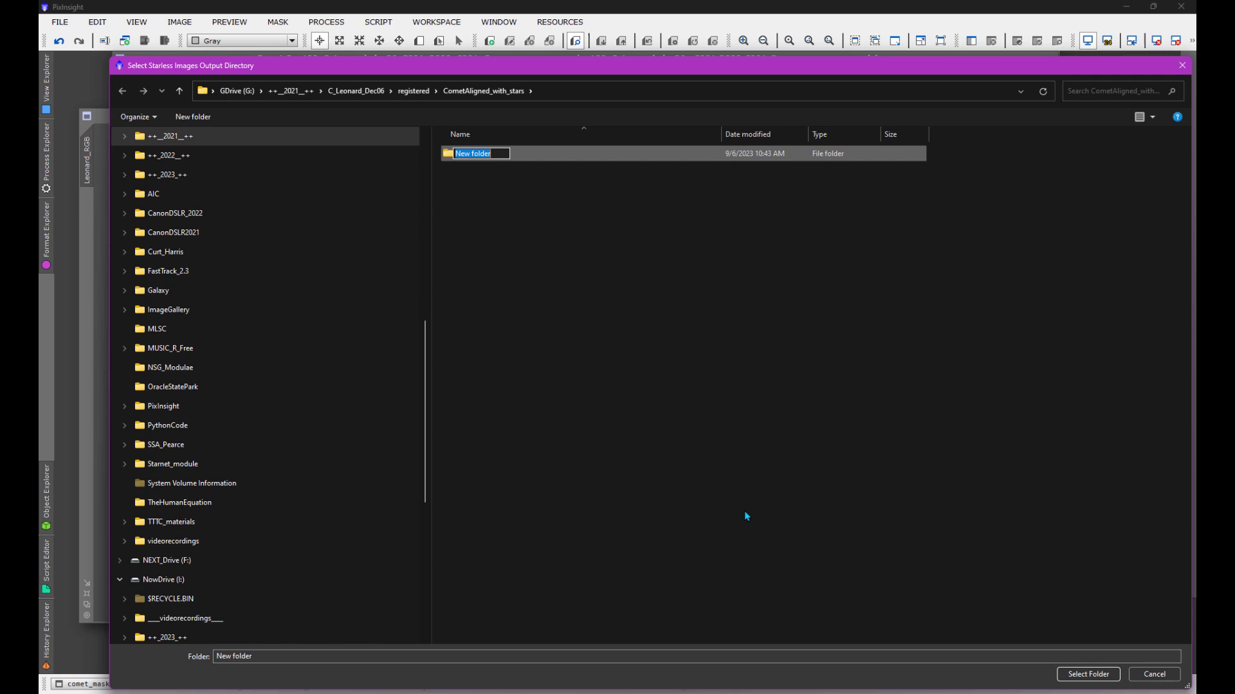
text(C)
text(oms)
text(et)
text(_starless)
key(Return)
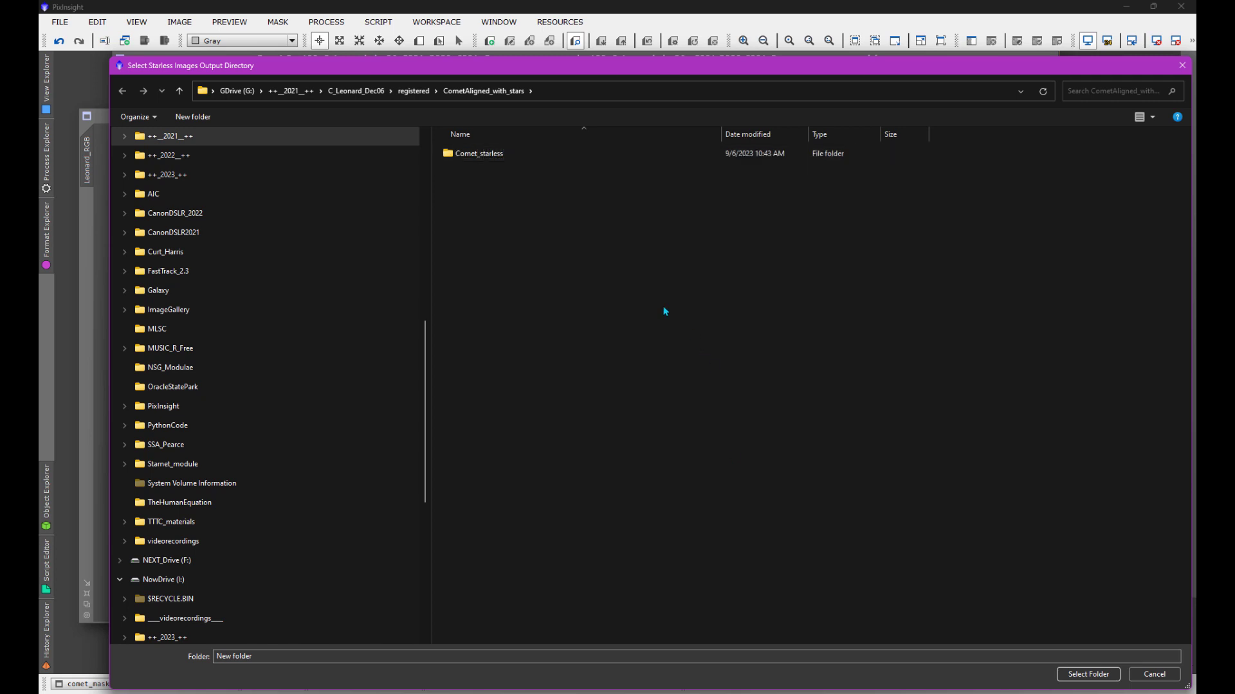
double_click(481, 156)
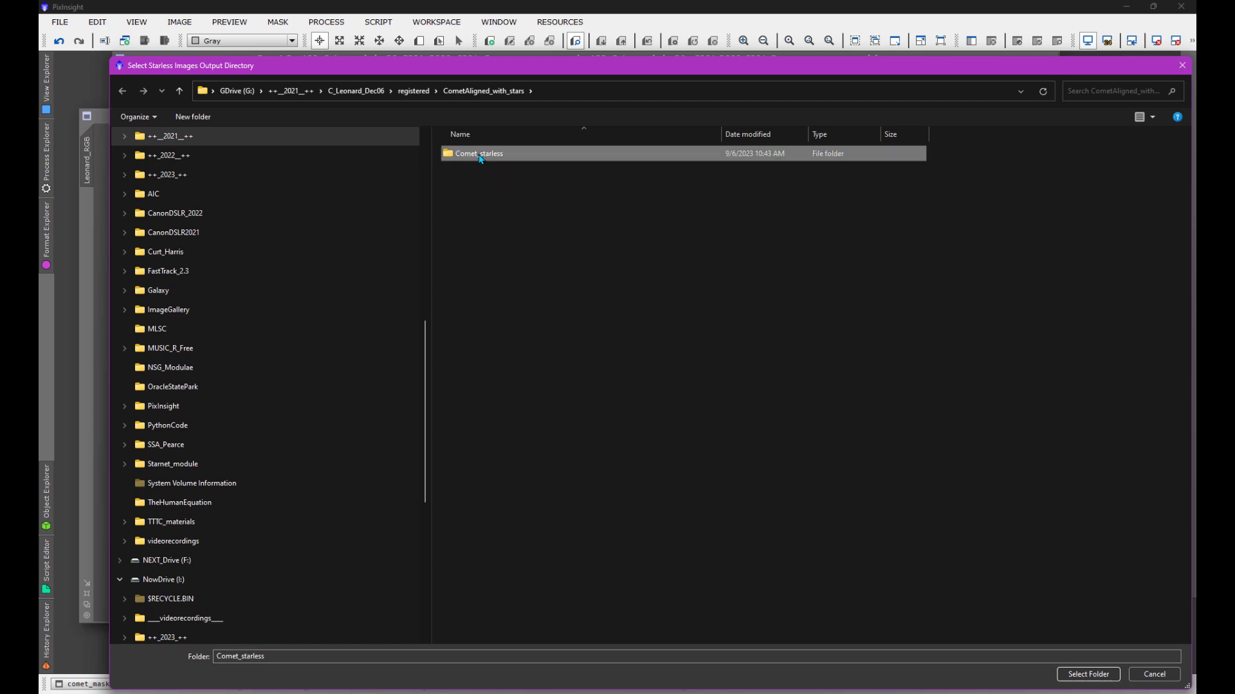
Step: Confirm Comet_starless output, set mask to comet_mask, and disable Unscreen Stars and Add Suffixes
click(1088, 674)
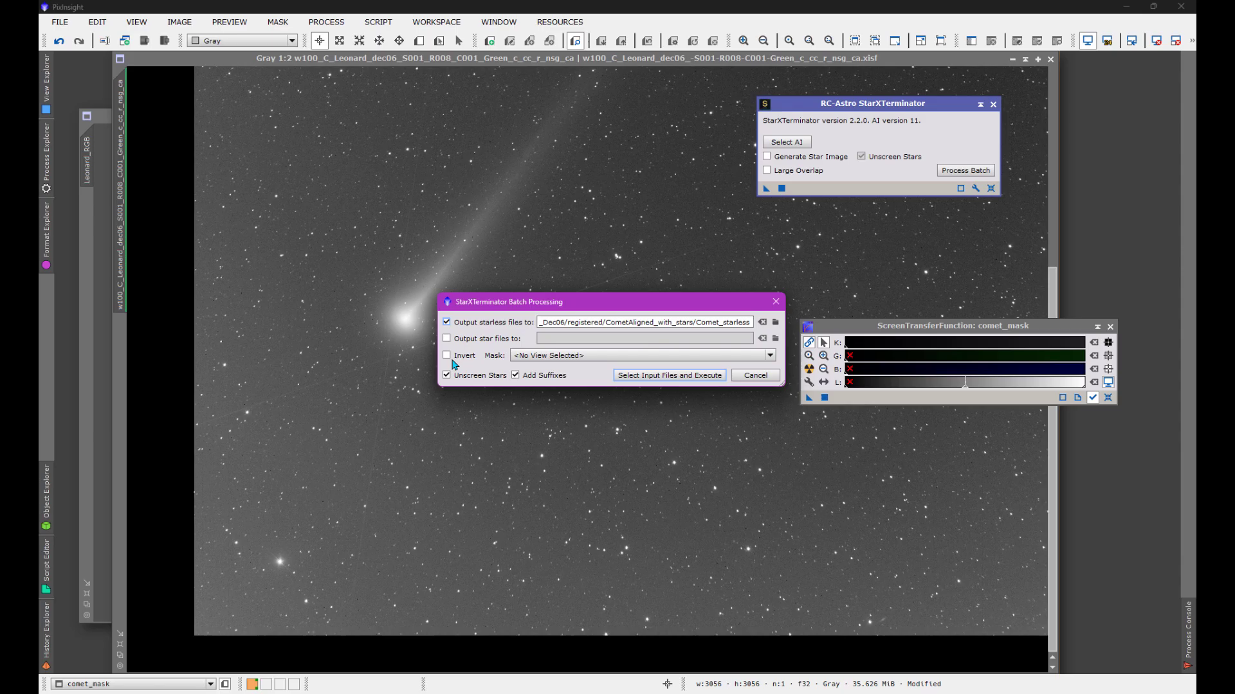
click(665, 356)
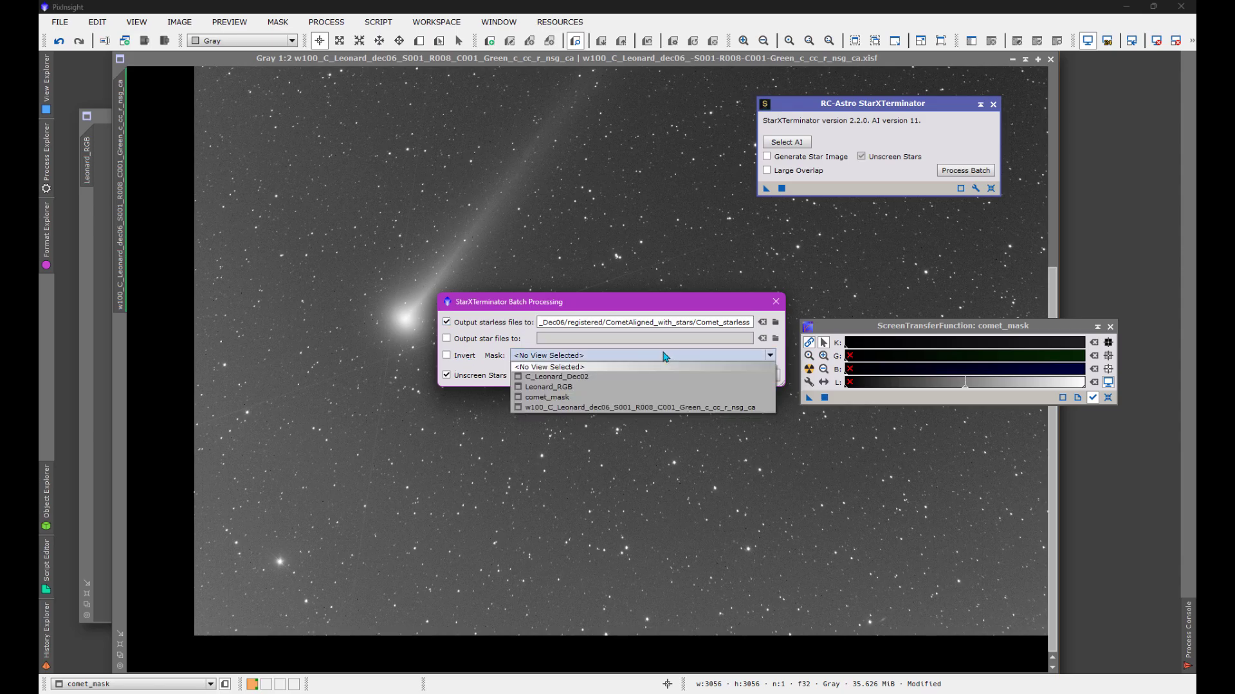
click(614, 397)
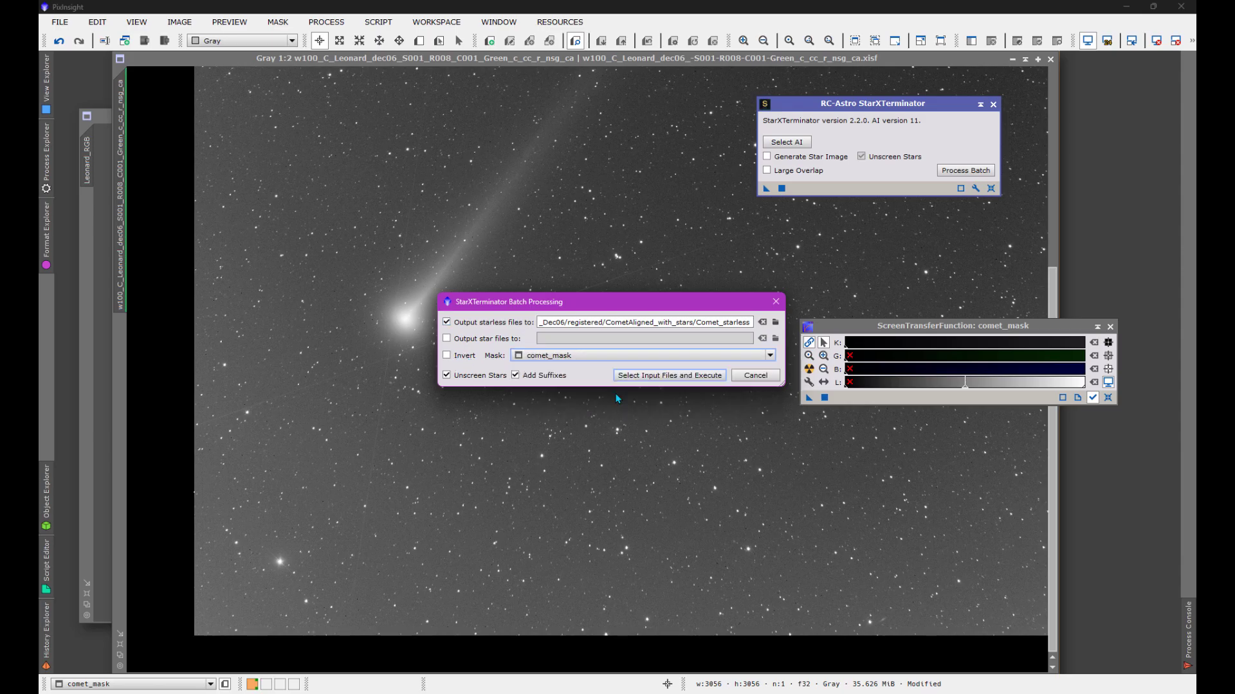
click(446, 375)
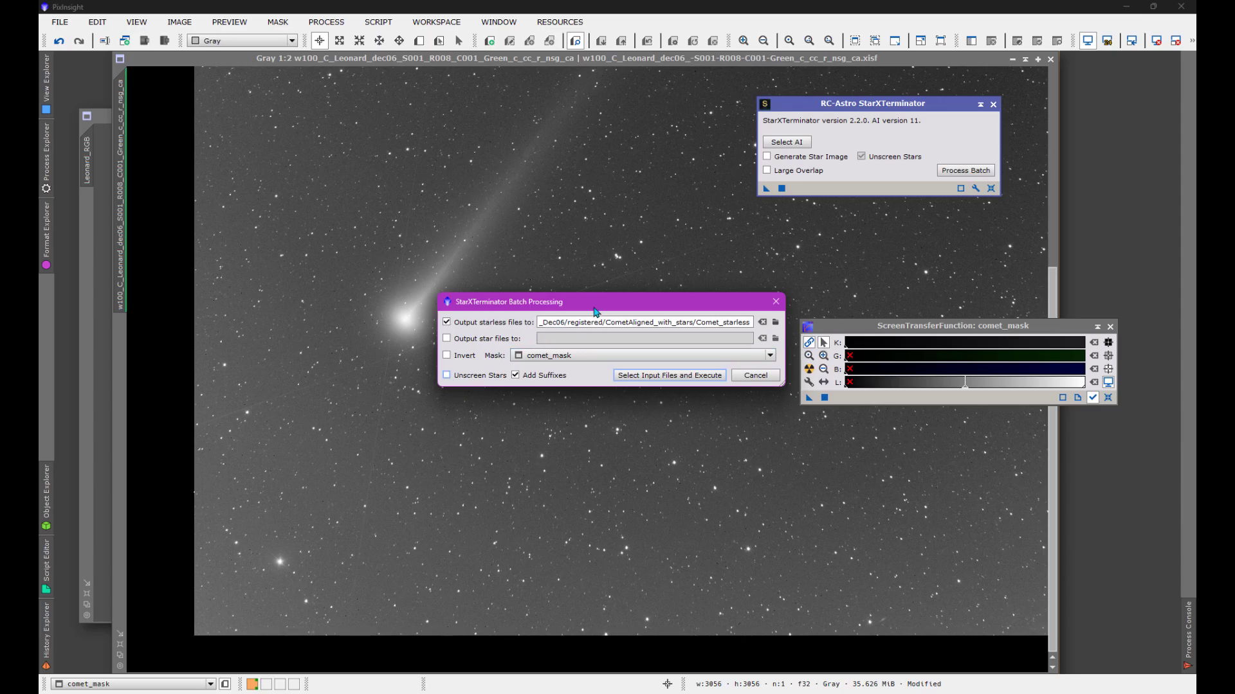
click(515, 376)
Step: Select all 19 aligned comet frames as input and start the batch run
click(663, 377)
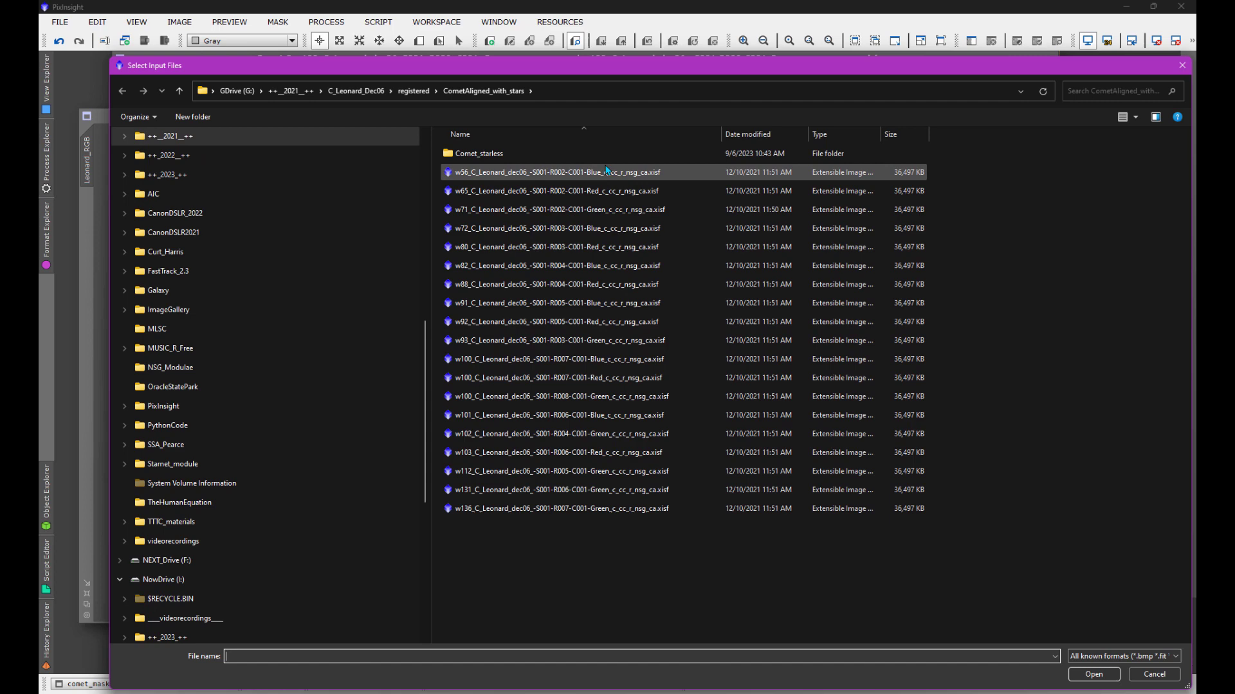
click(609, 173)
shift+click(626, 509)
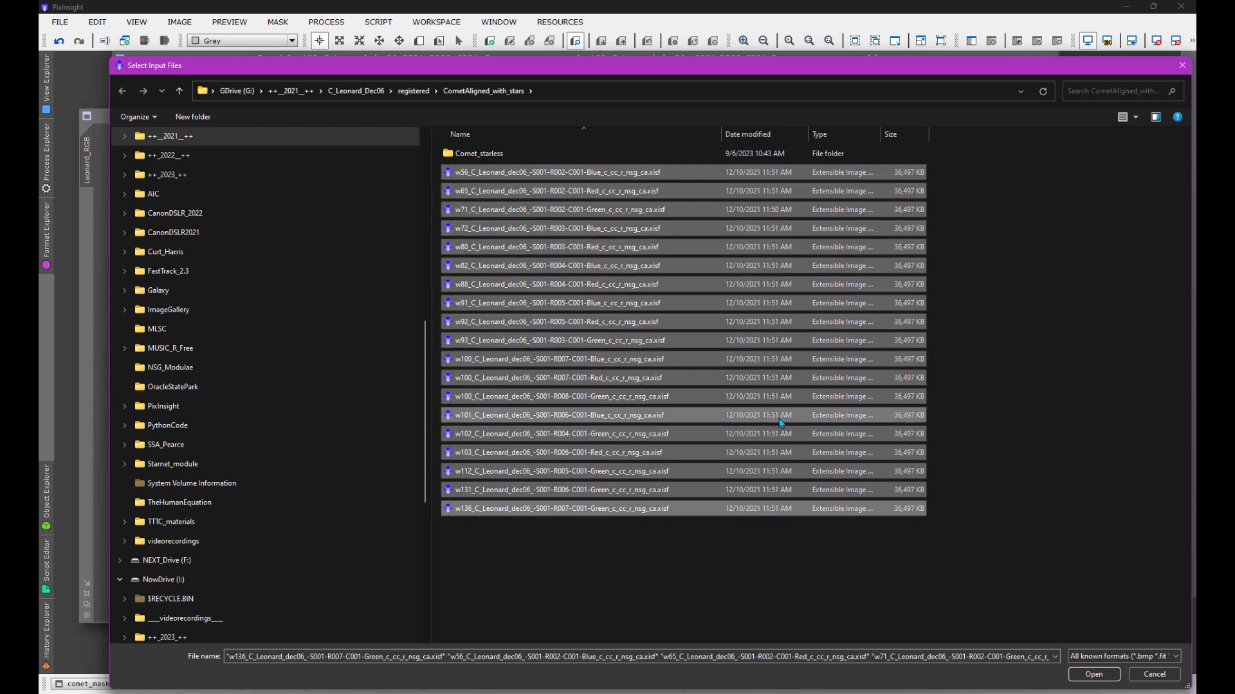
click(1076, 674)
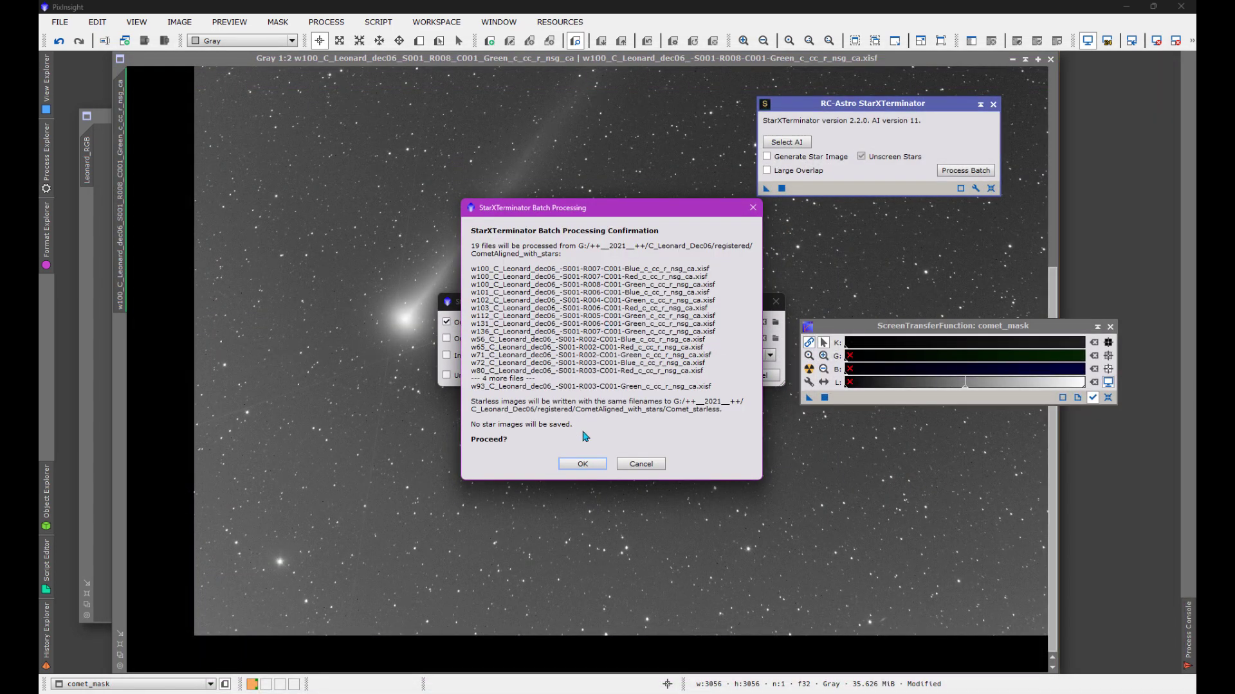
click(582, 464)
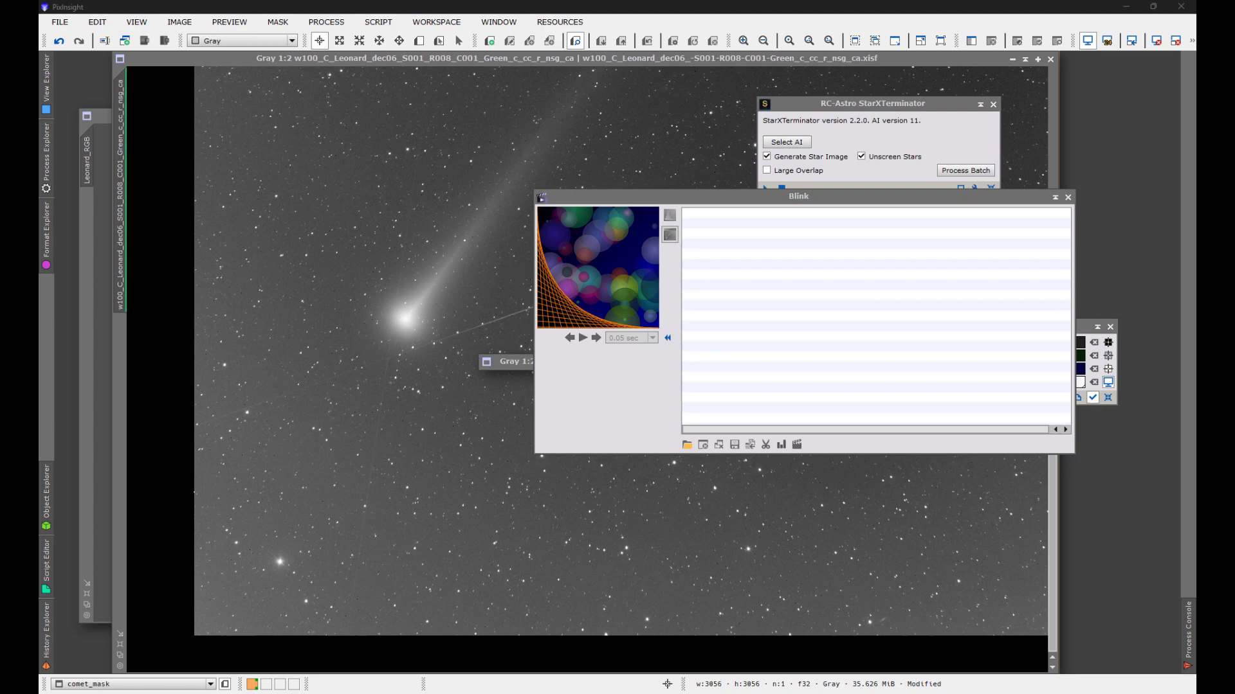
Step: Load the seven *green* starless frames into Blink
click(686, 444)
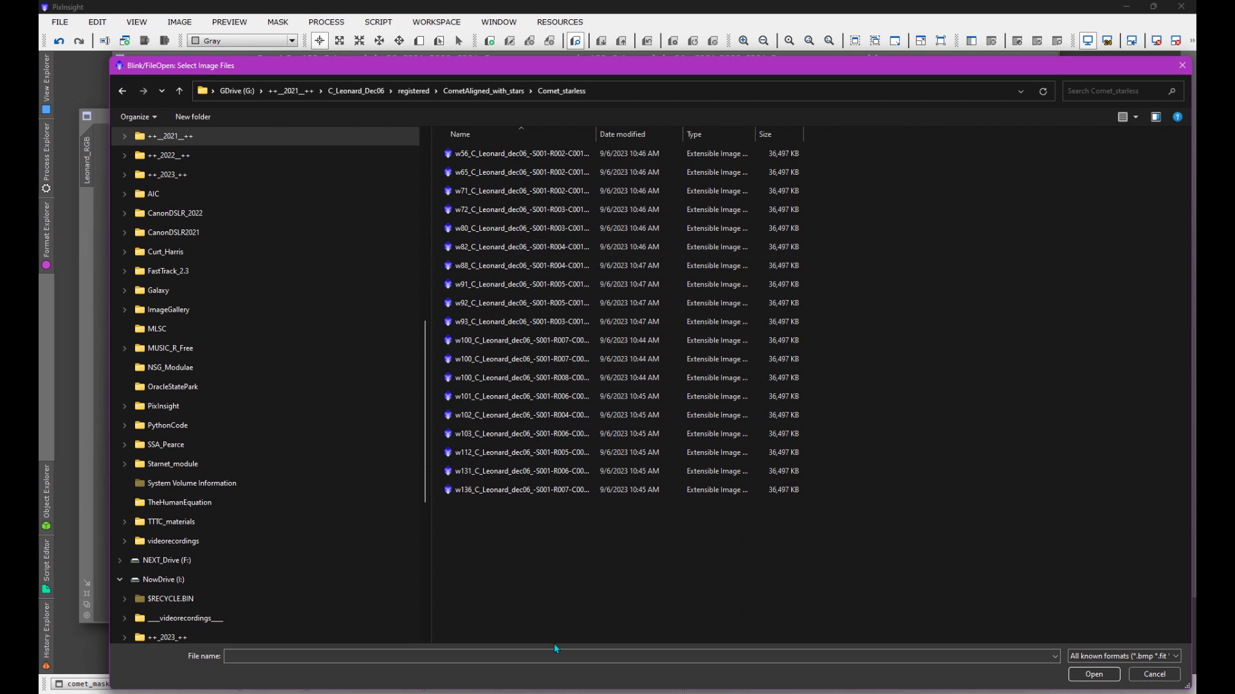
click(562, 659)
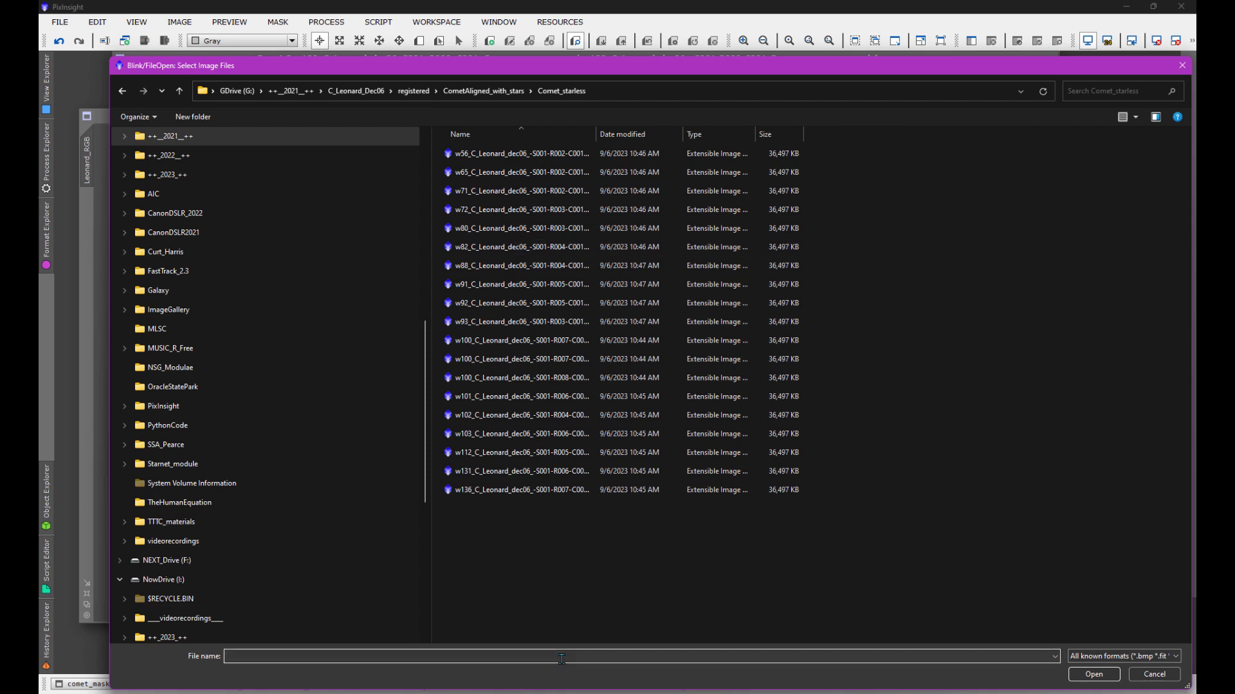
text(*green*)
key(Return)
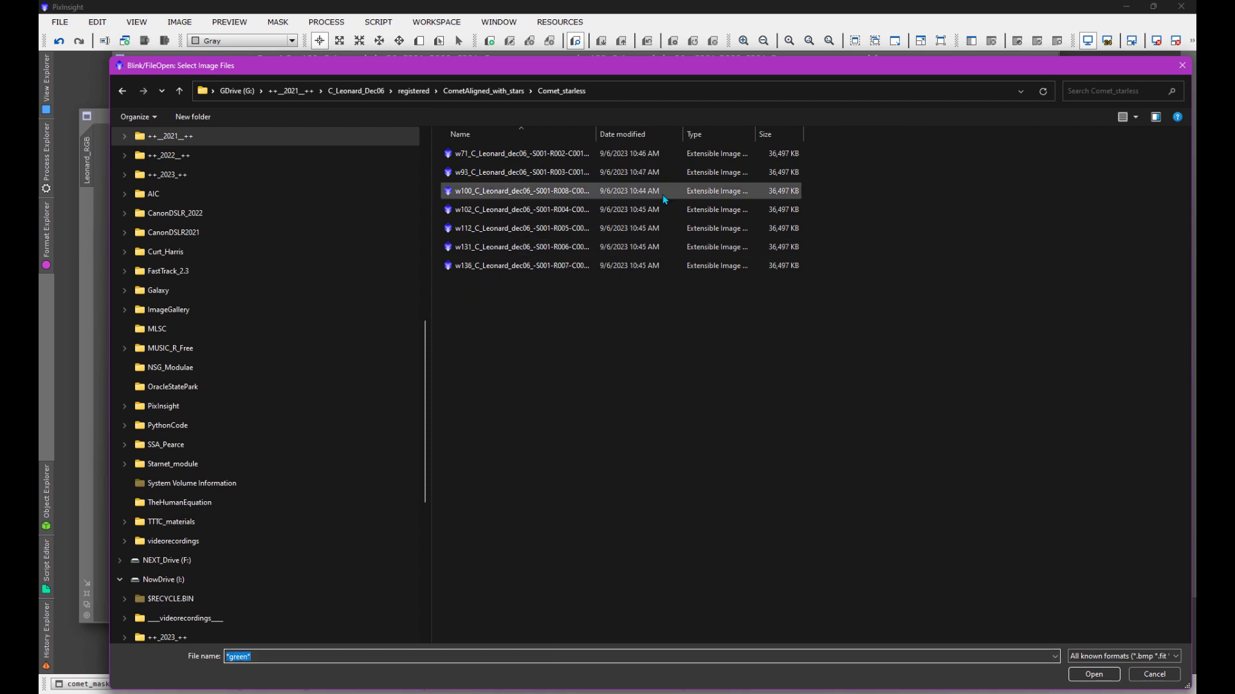
click(568, 213)
key(ctrl+a)
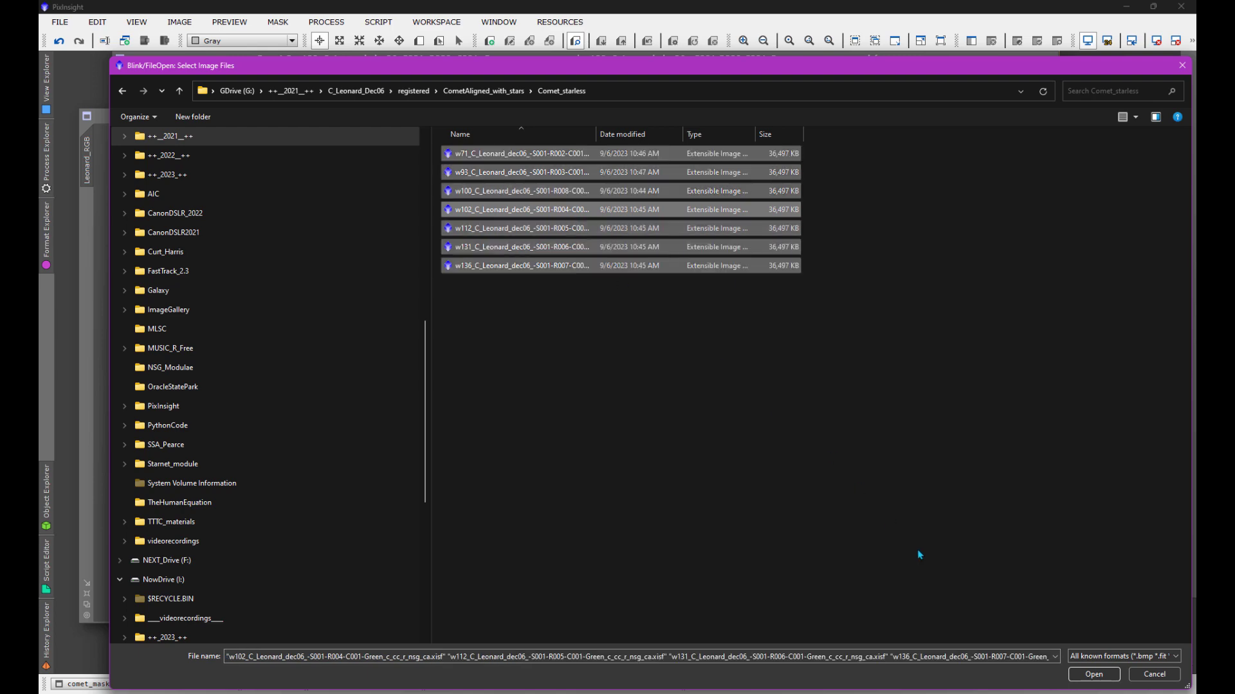
click(1072, 675)
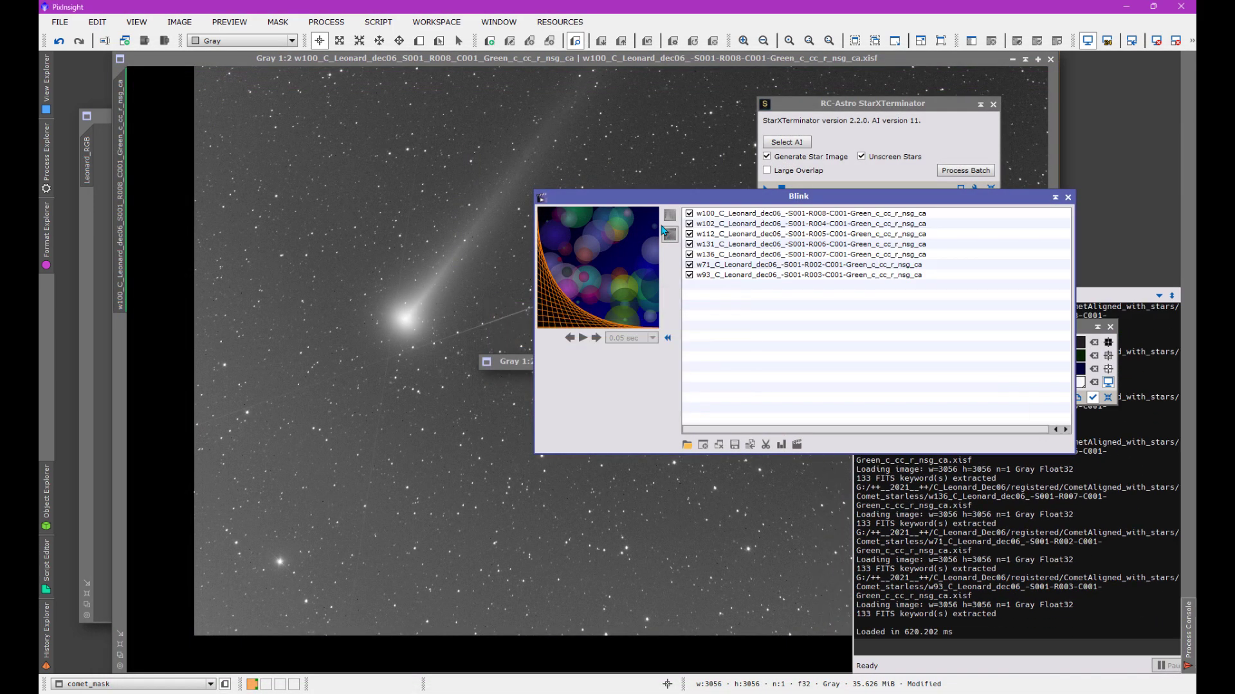
Step: Blink through the green frames at 1:1, then stop the playback
drag(602, 201, 786, 214)
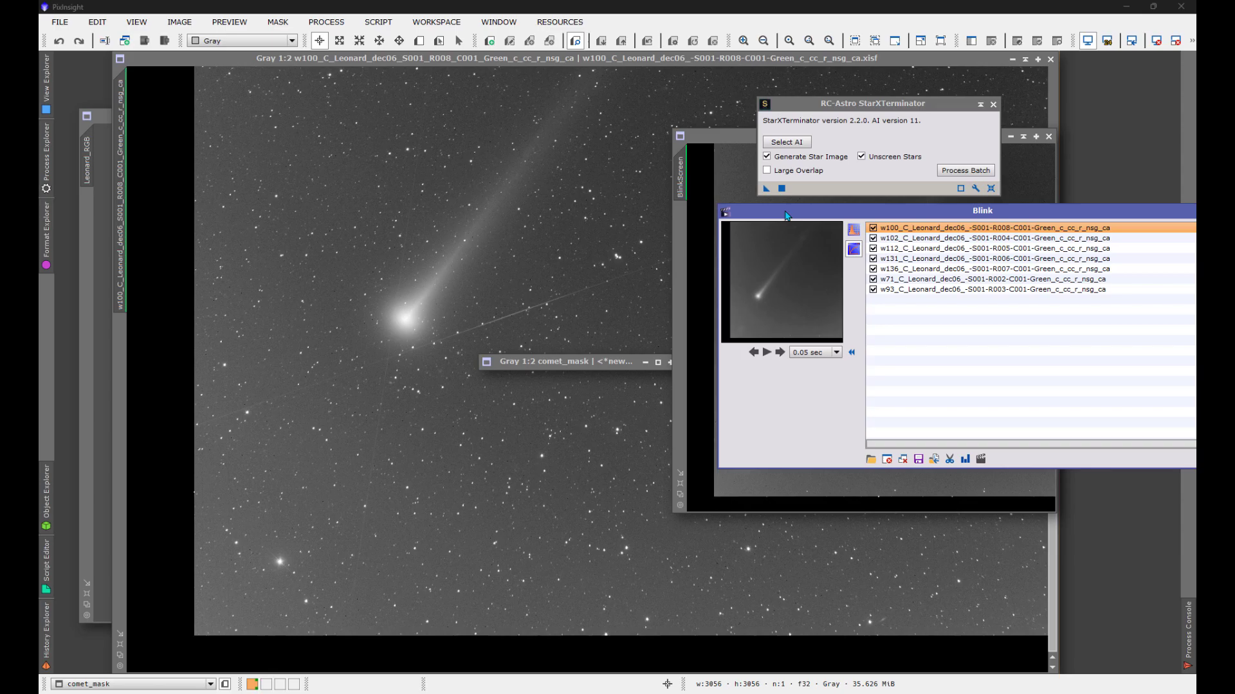
drag(739, 136, 315, 138)
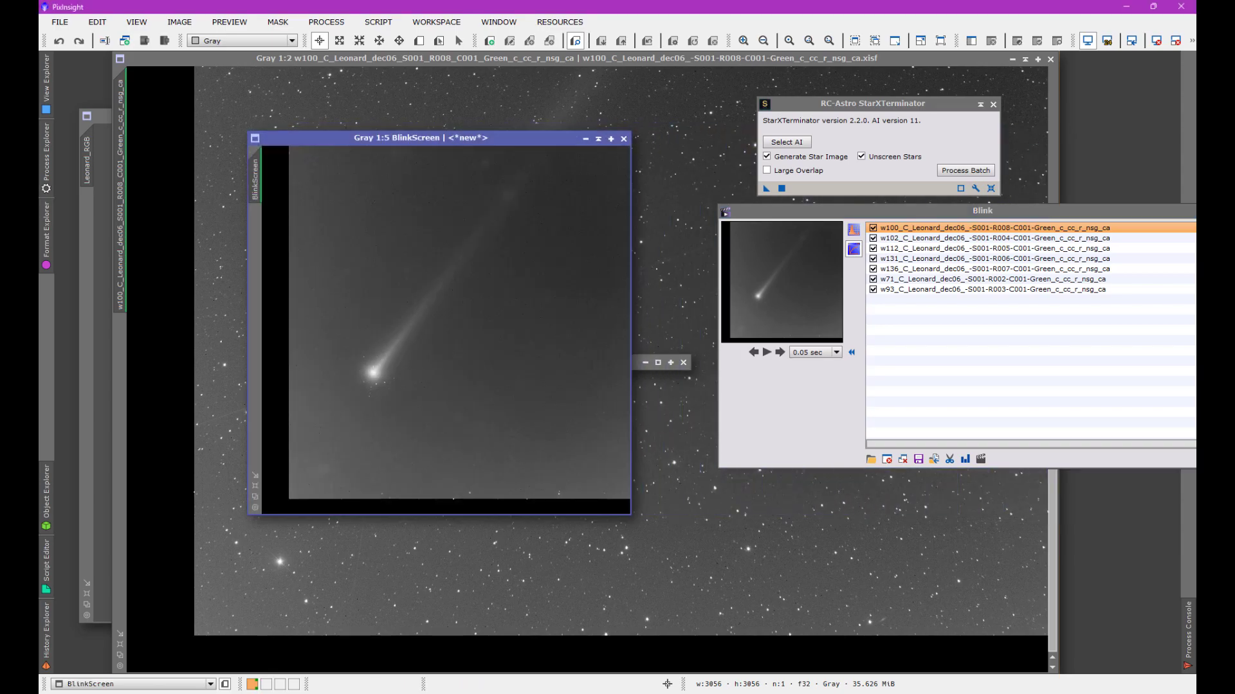
scroll(351, 381, up, 3)
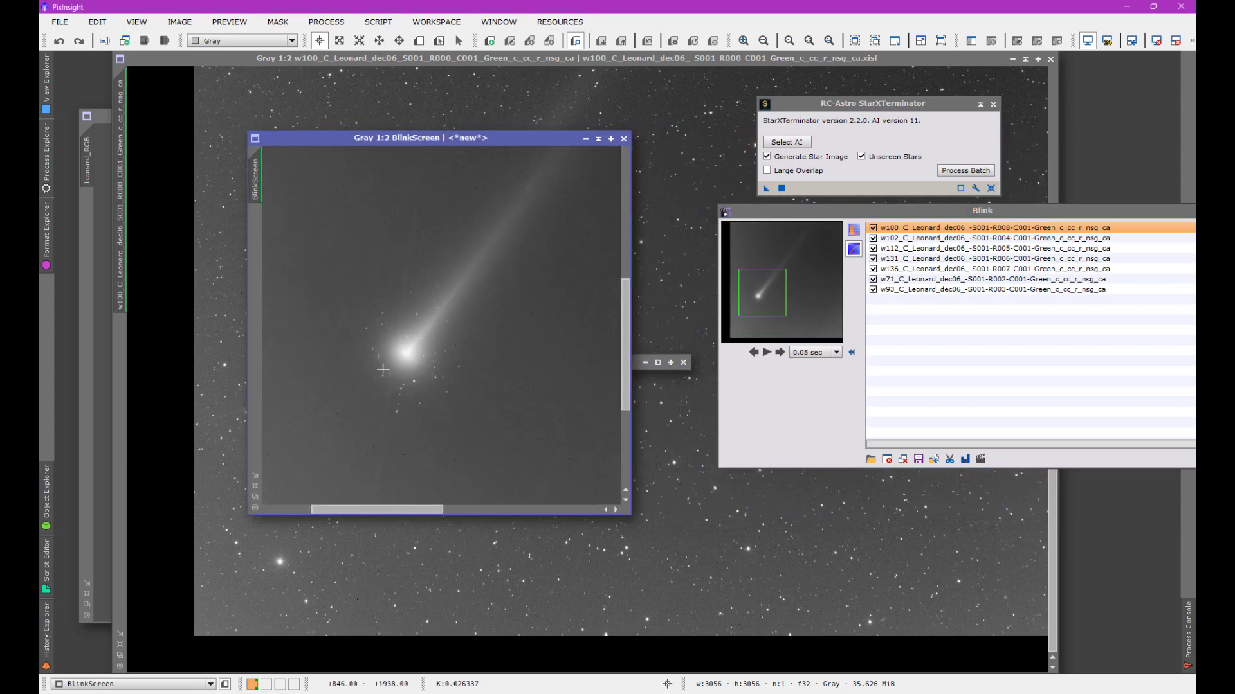
scroll(389, 337, up, 1)
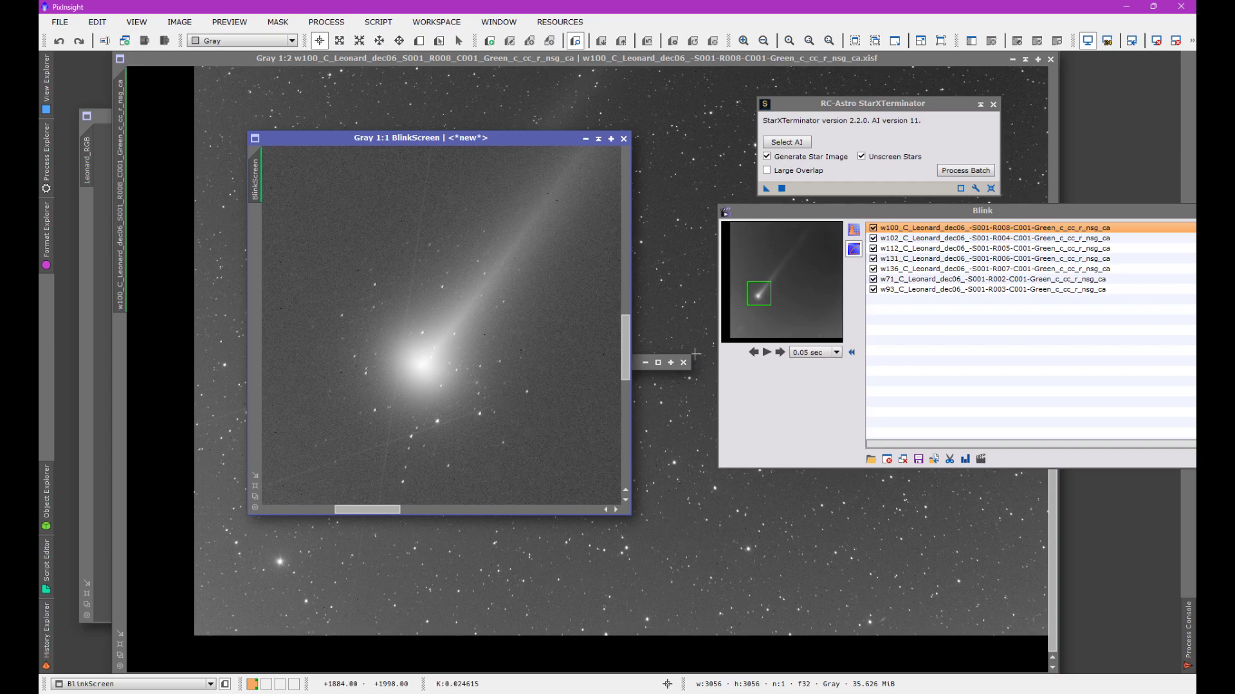
click(780, 353)
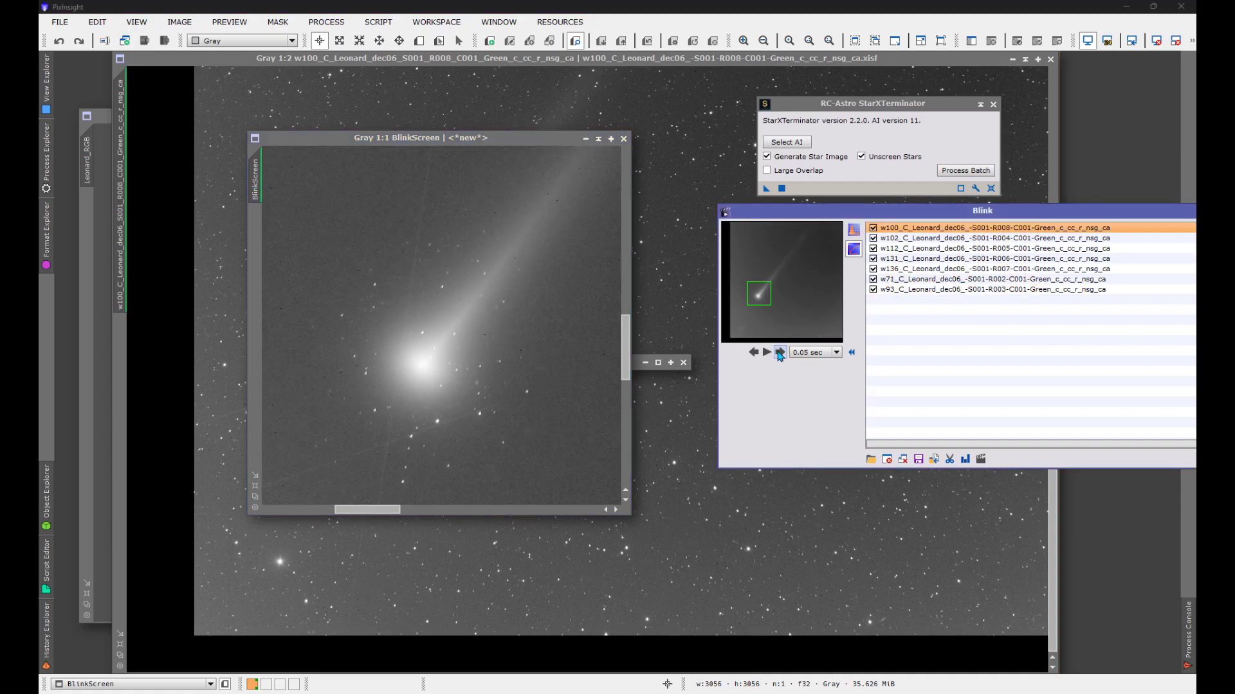
click(779, 352)
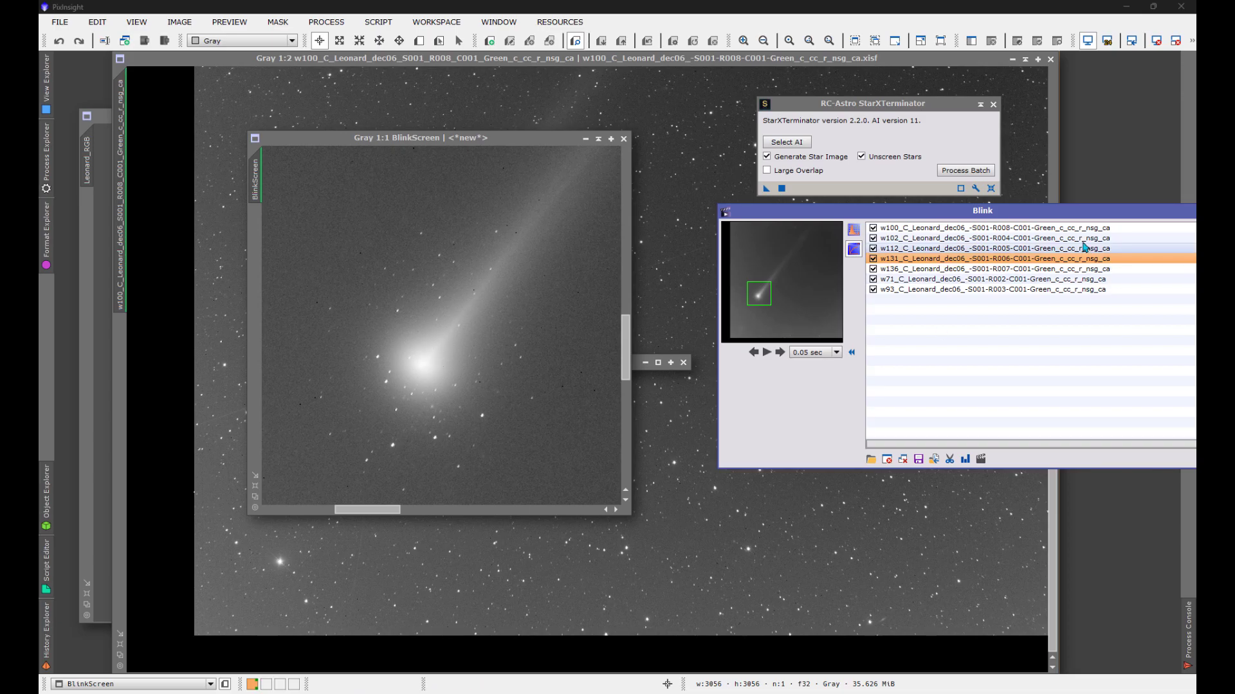
Step: Close all files in Blink and shade the Blink window to a bar
click(902, 460)
drag(1016, 221, 771, 214)
click(994, 204)
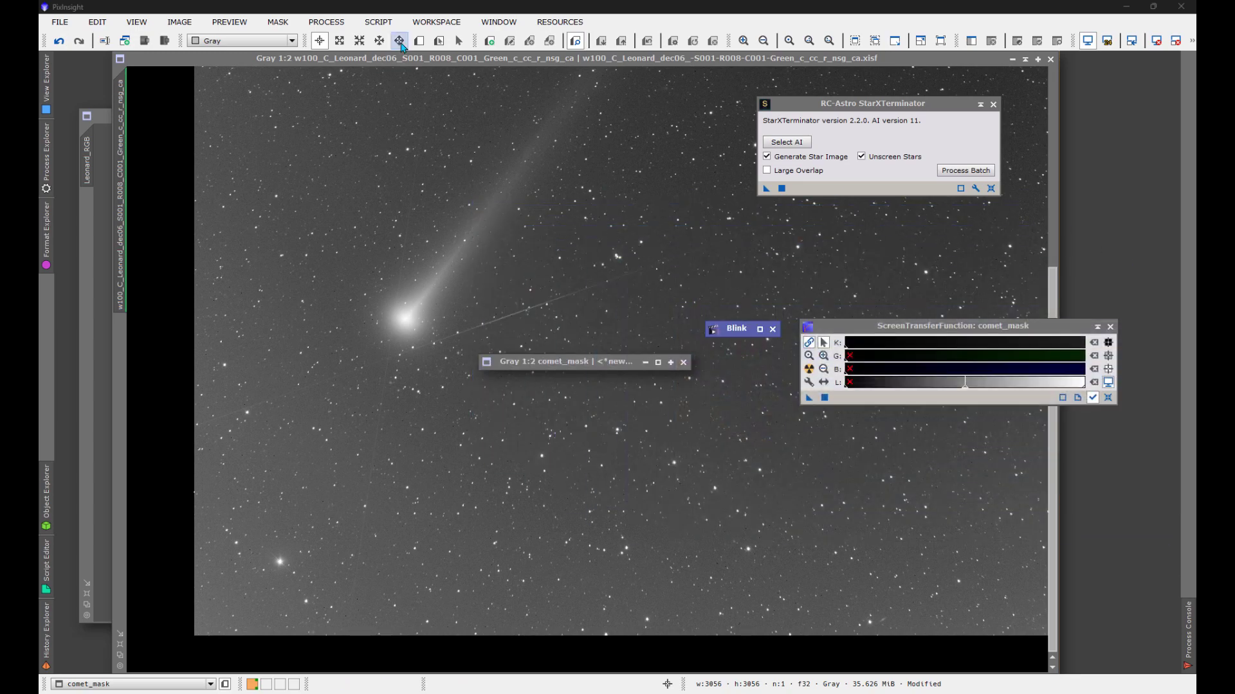
Step: Open ImageIntegration and add the seven *green* starless frames from Comet_starless as inputs
click(347, 27)
mouse_move(450, 40)
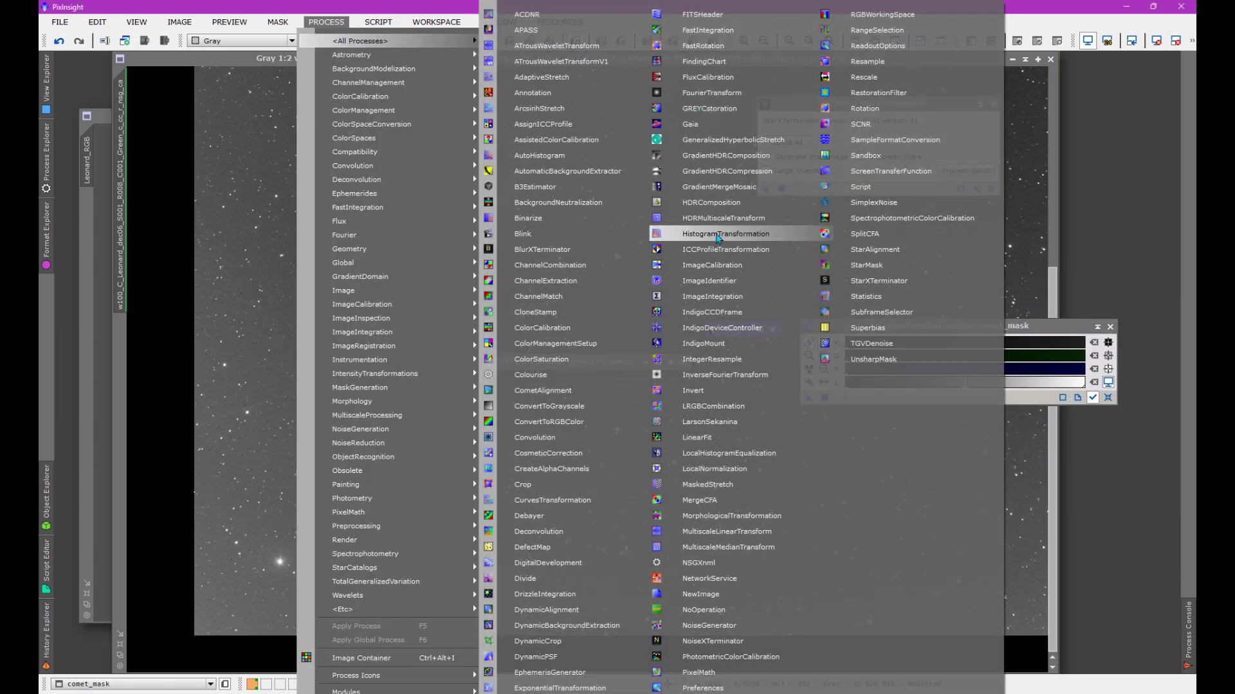
click(736, 297)
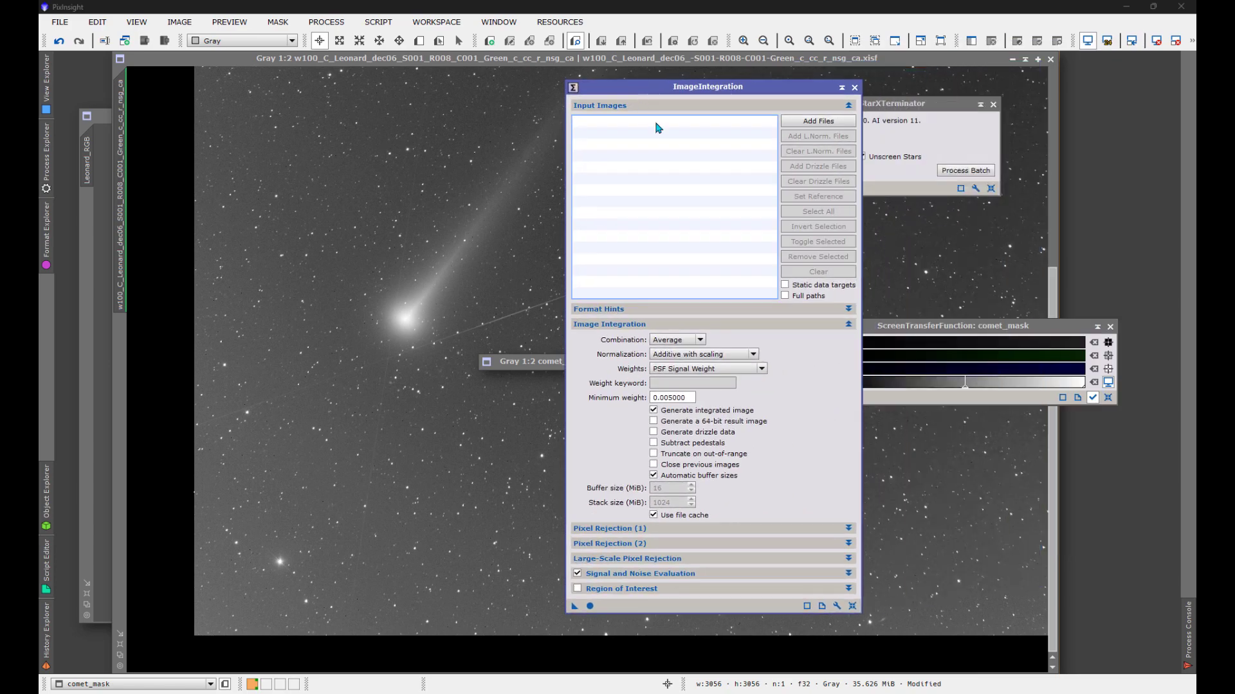
click(804, 122)
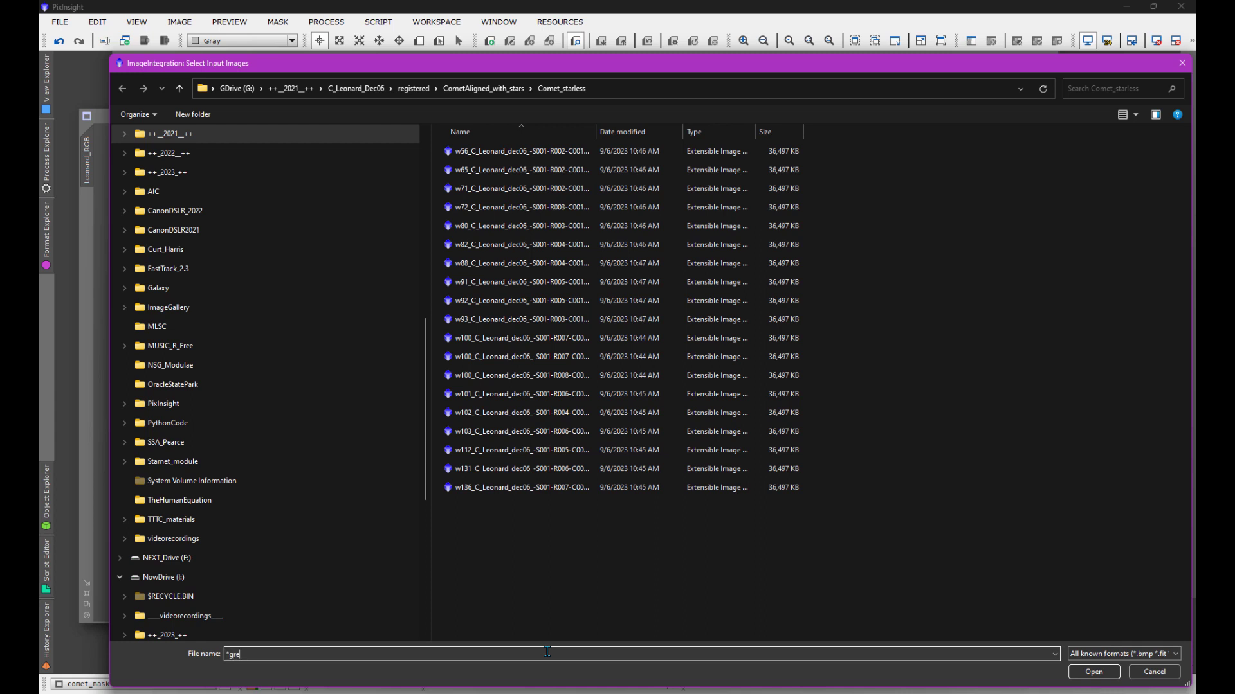
text(en*)
key(Return)
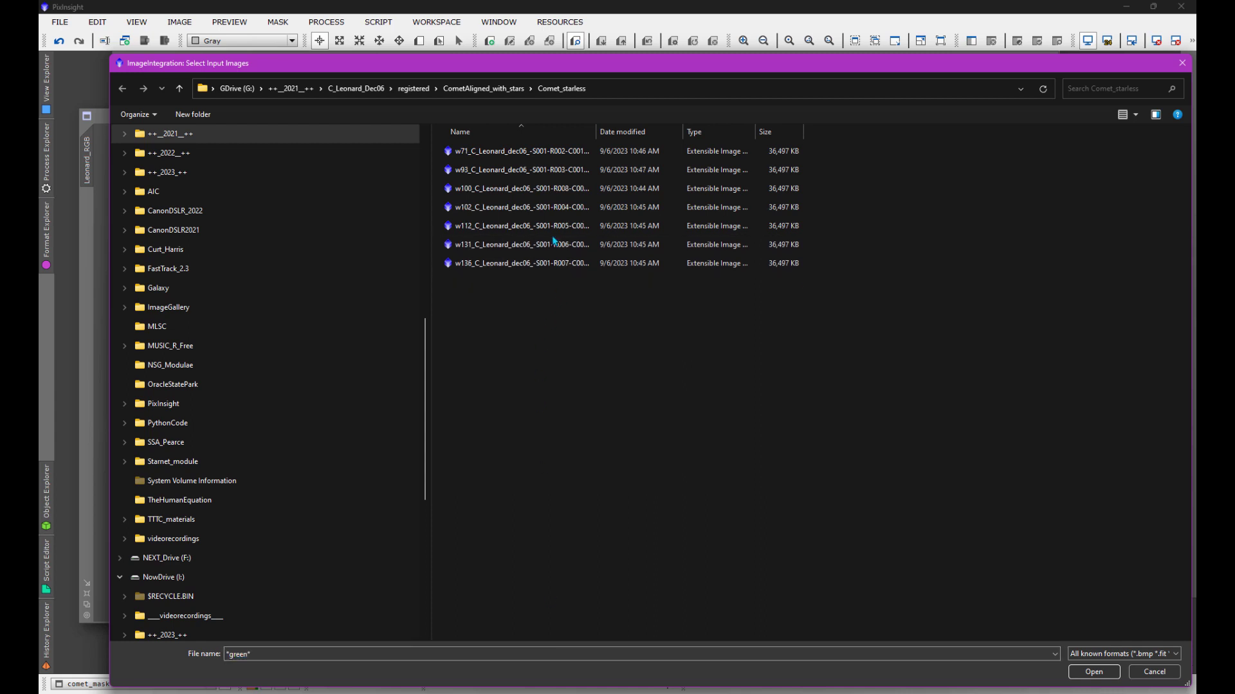
key(ctrl+a)
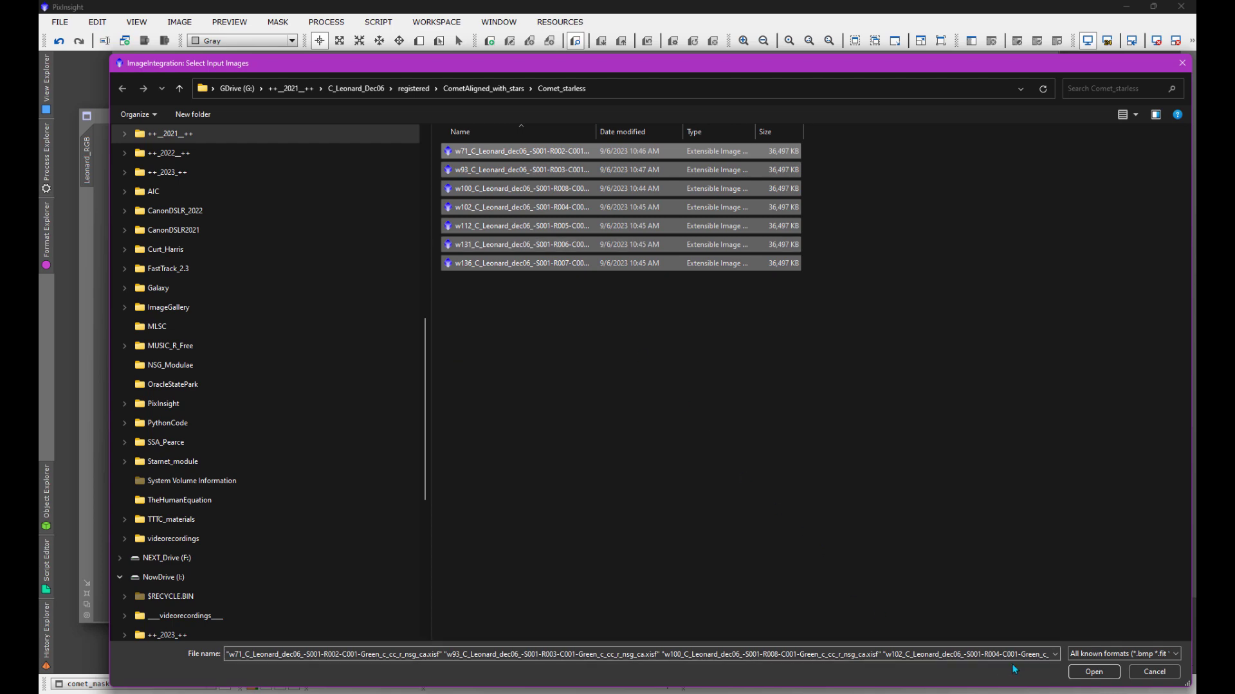
click(1097, 673)
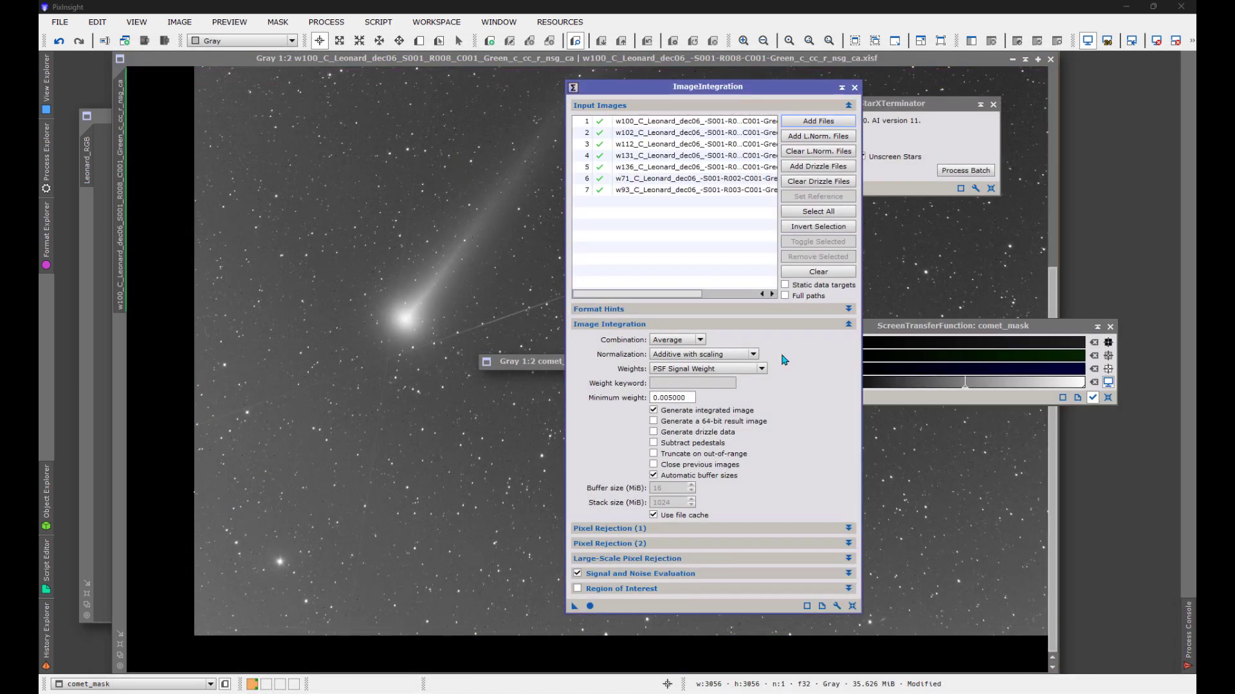
Step: Keep Average combination and set frame weighting to equal weights
click(700, 341)
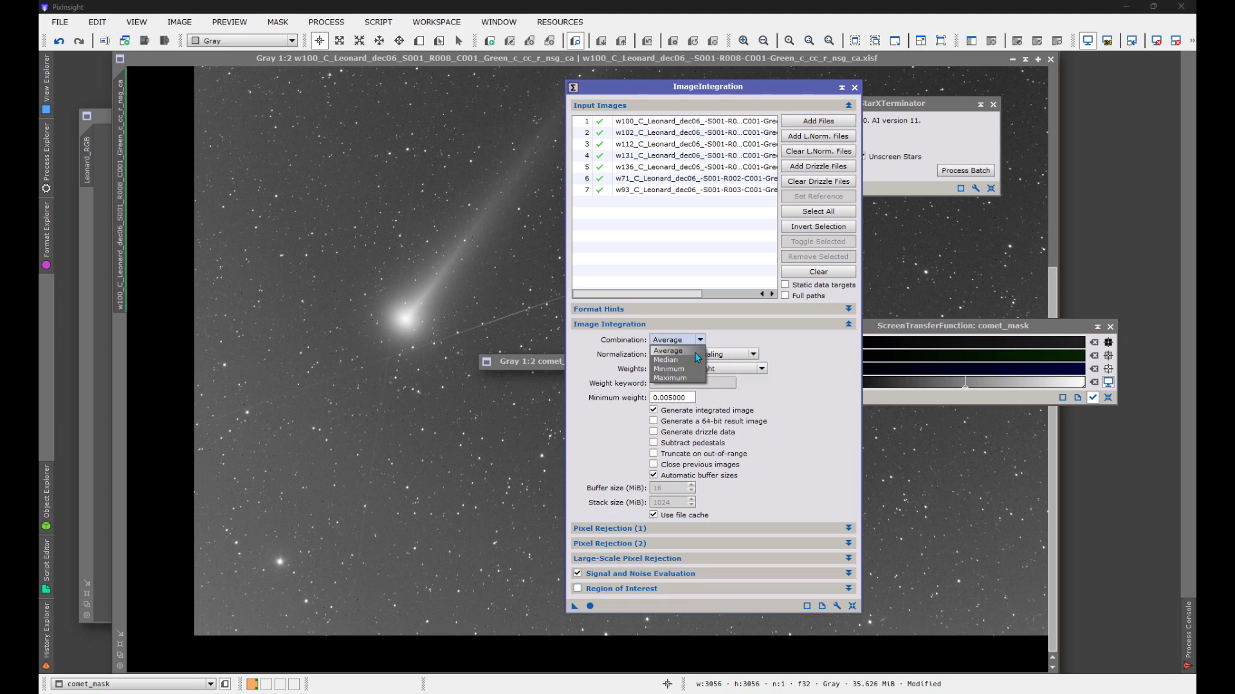
click(694, 352)
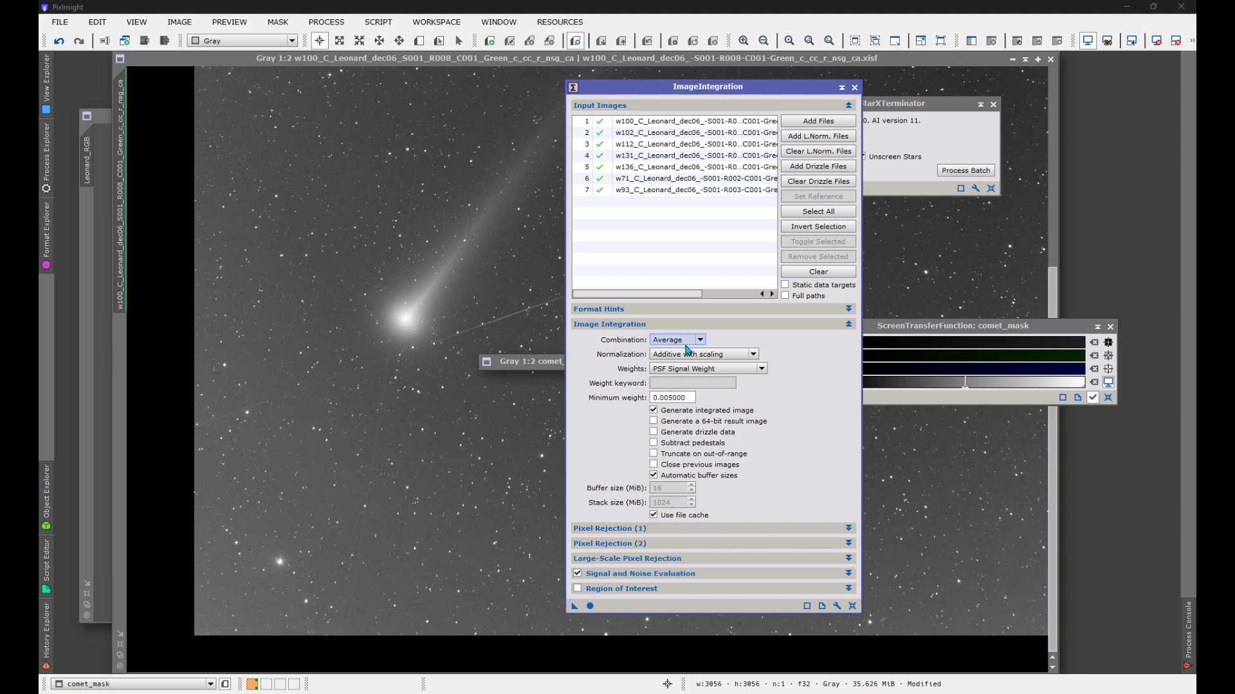
click(715, 372)
click(712, 380)
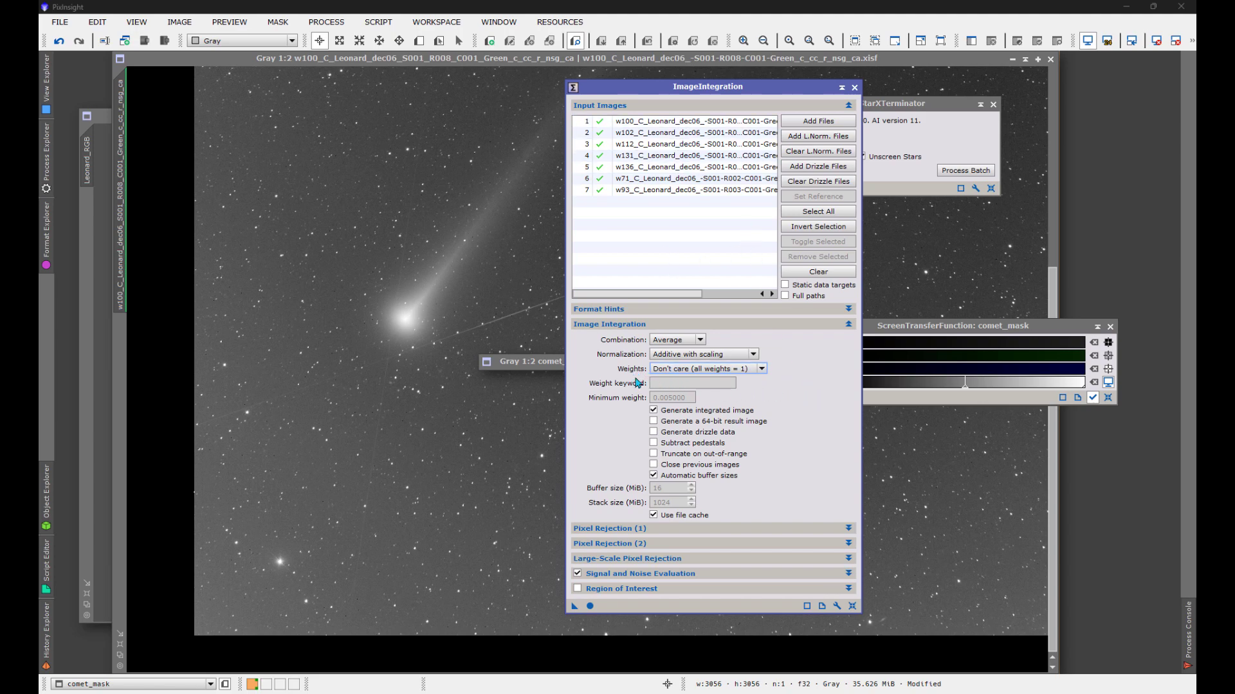
Step: Choose Winsorized Sigma Clipping as the rejection algorithm
click(621, 529)
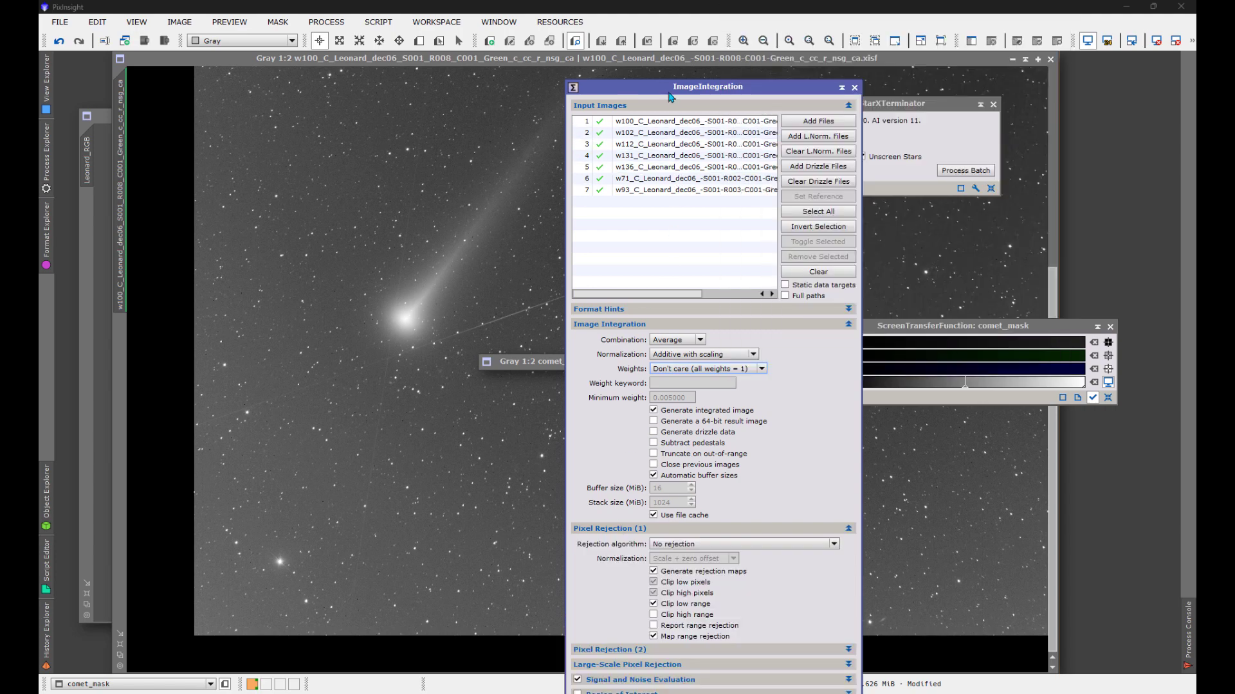
drag(669, 97, 653, 42)
click(694, 491)
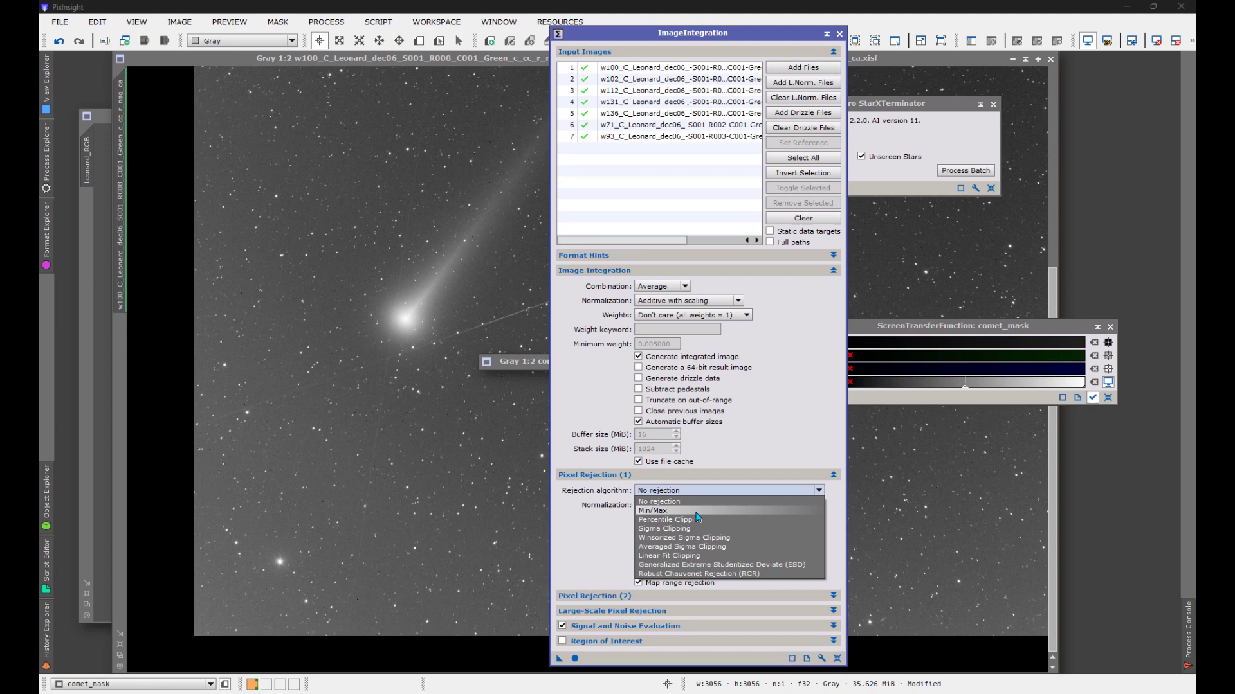
click(714, 538)
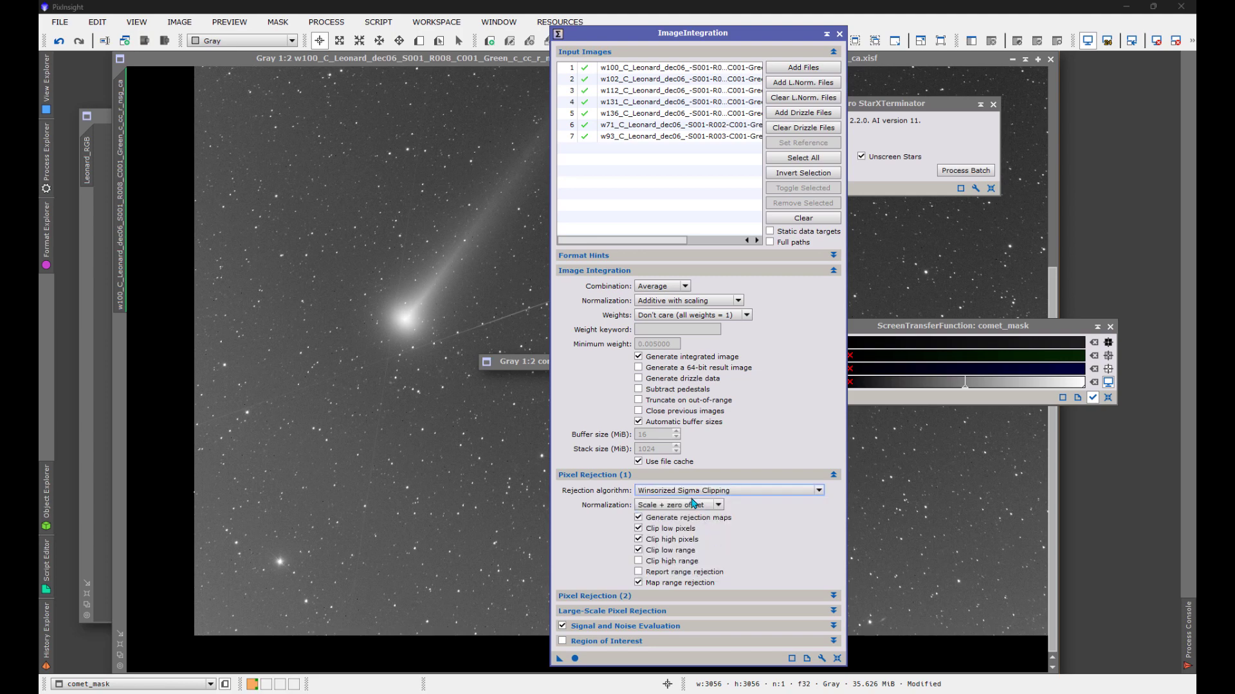
click(614, 476)
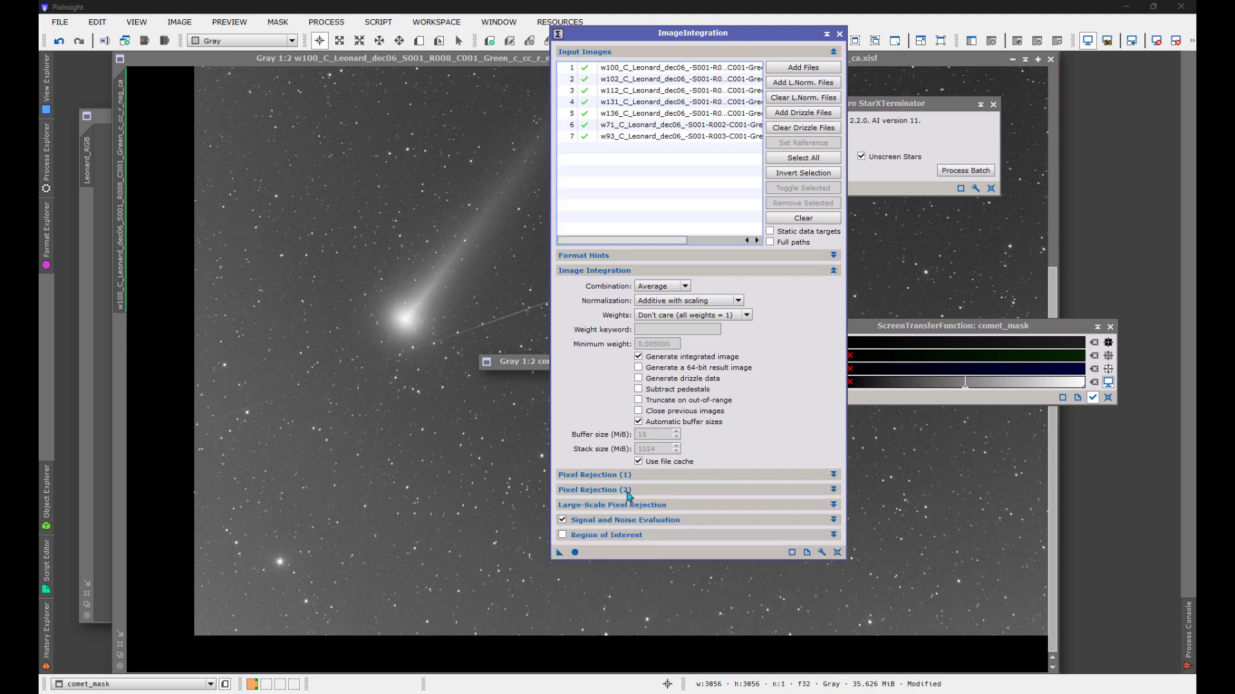
Step: Set Sigma high to 1.8 in Pixel Rejection (2)
click(629, 496)
drag(667, 577, 623, 575)
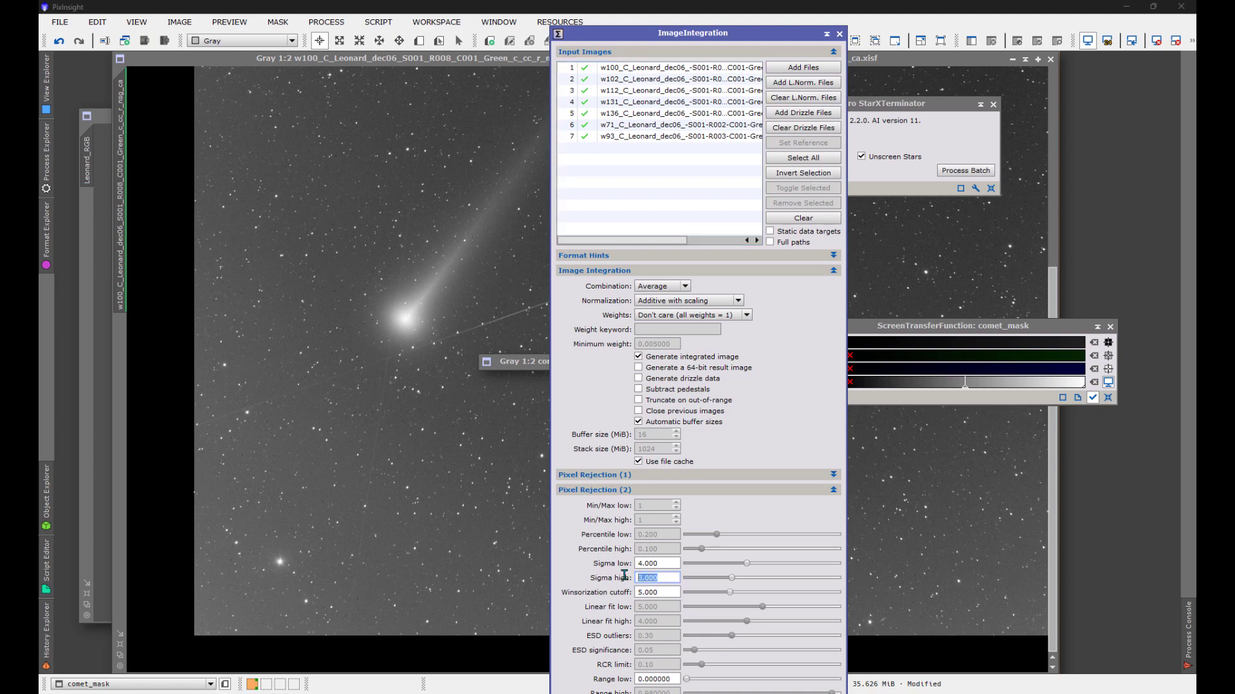
text(1.8)
drag(641, 39, 636, 29)
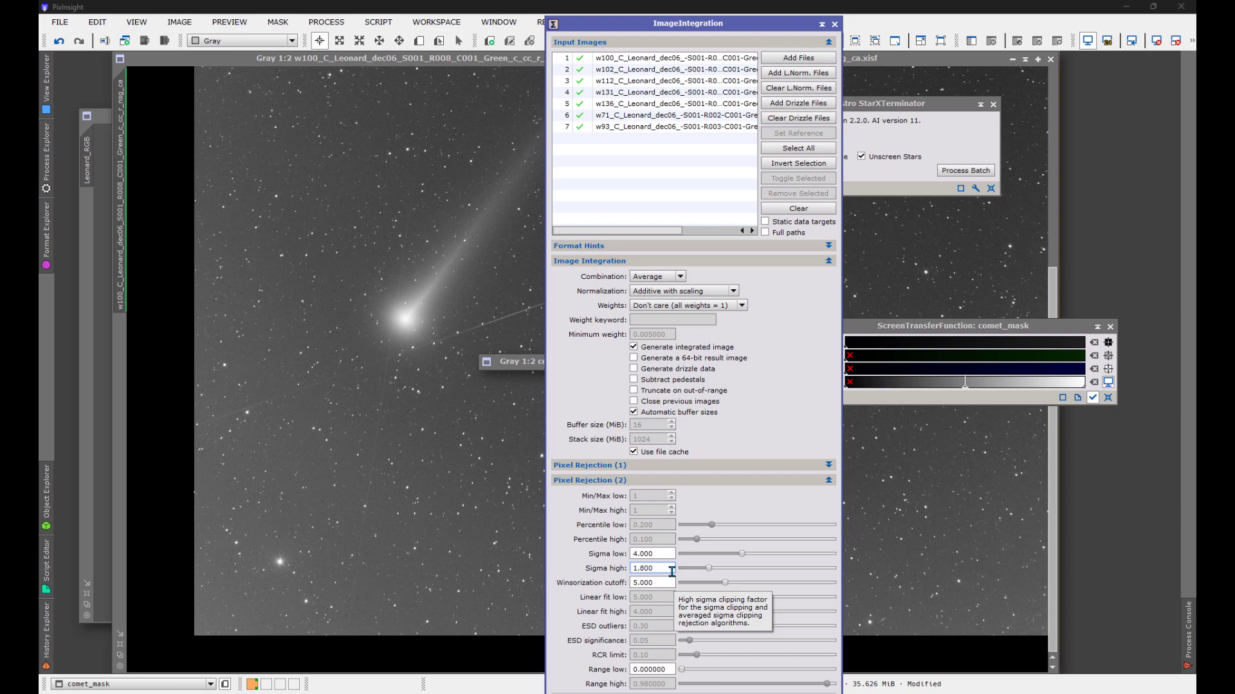
click(595, 481)
drag(650, 24, 743, 40)
Step: Apply ImageIntegration globally to the seven green frames
drag(648, 560, 444, 350)
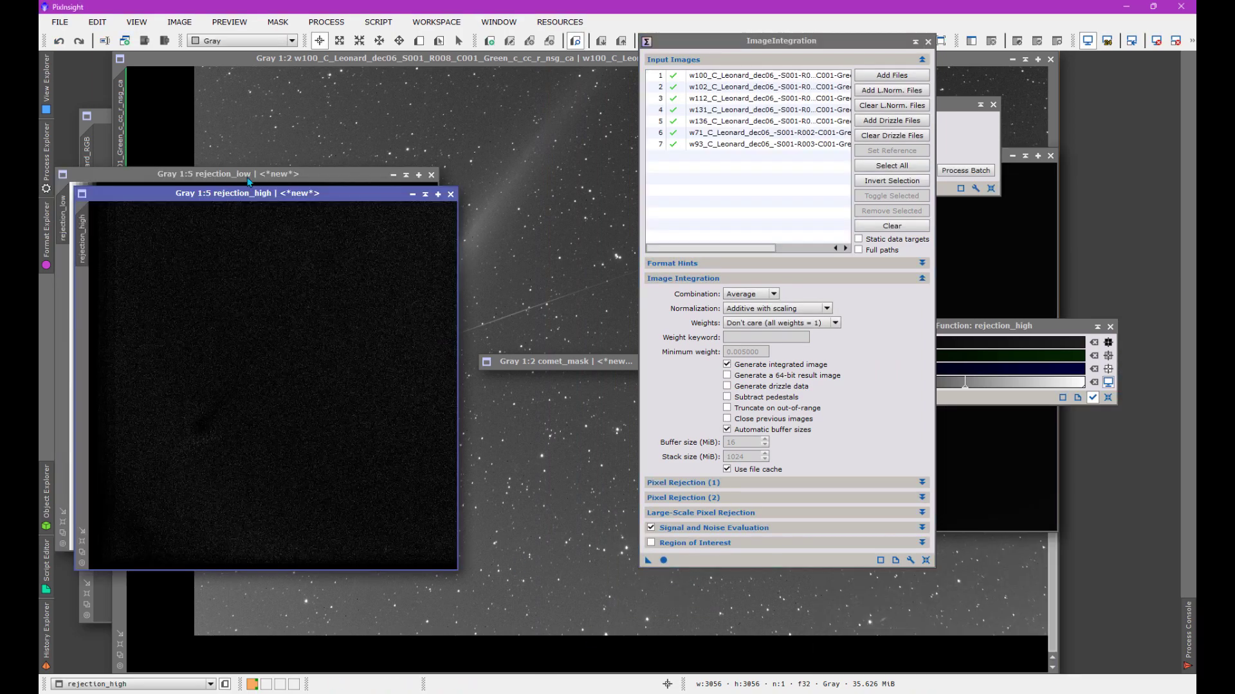
drag(271, 194, 496, 202)
scroll(496, 490, up, 3)
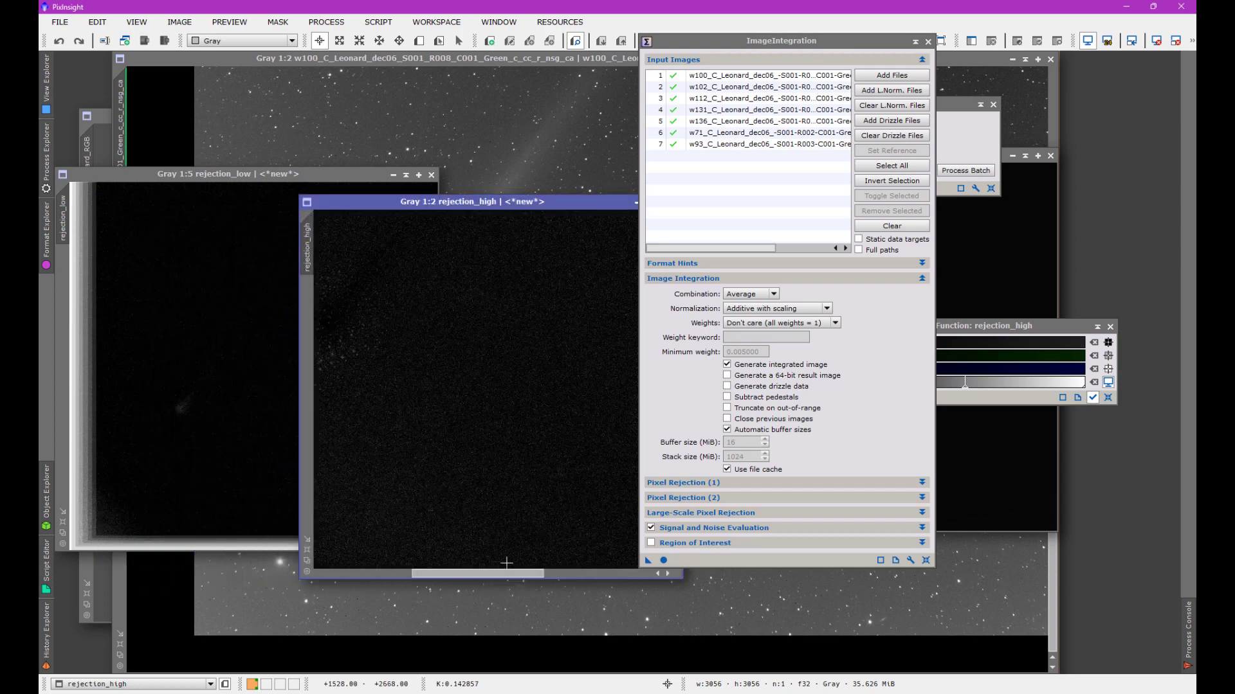
scroll(470, 458, left, 3)
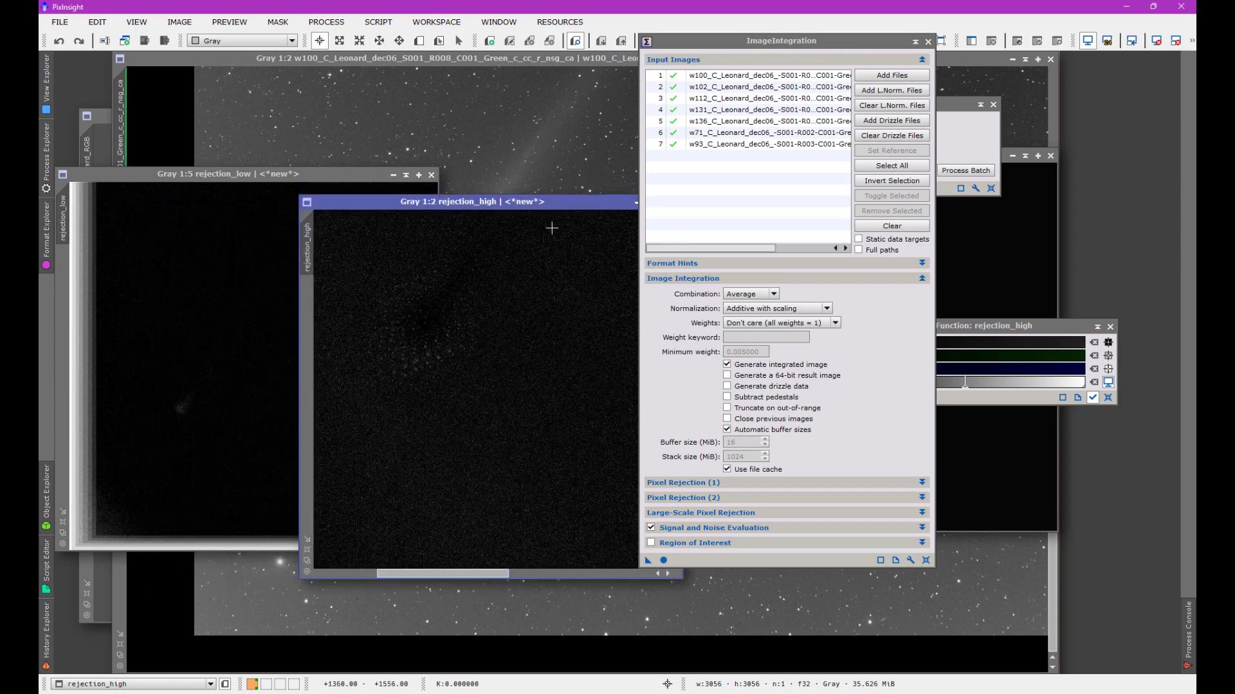
Step: Close the rejection_high and rejection_low maps
drag(566, 204, 398, 249)
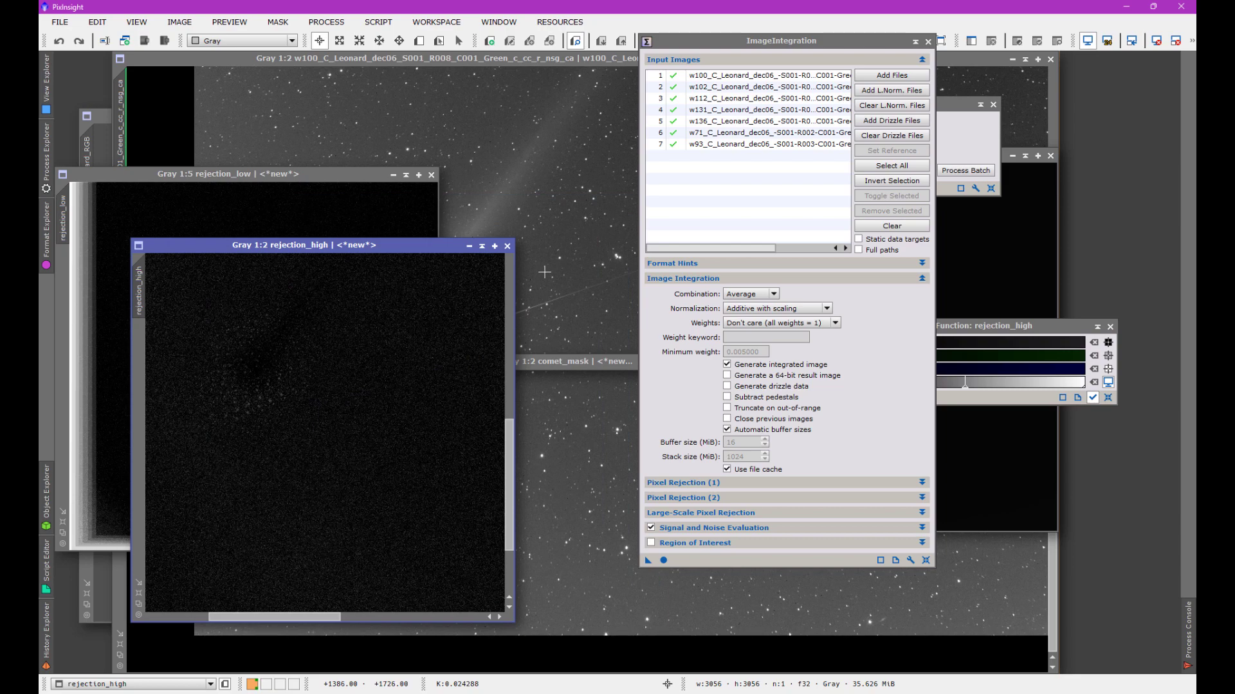
click(507, 246)
drag(346, 181, 471, 288)
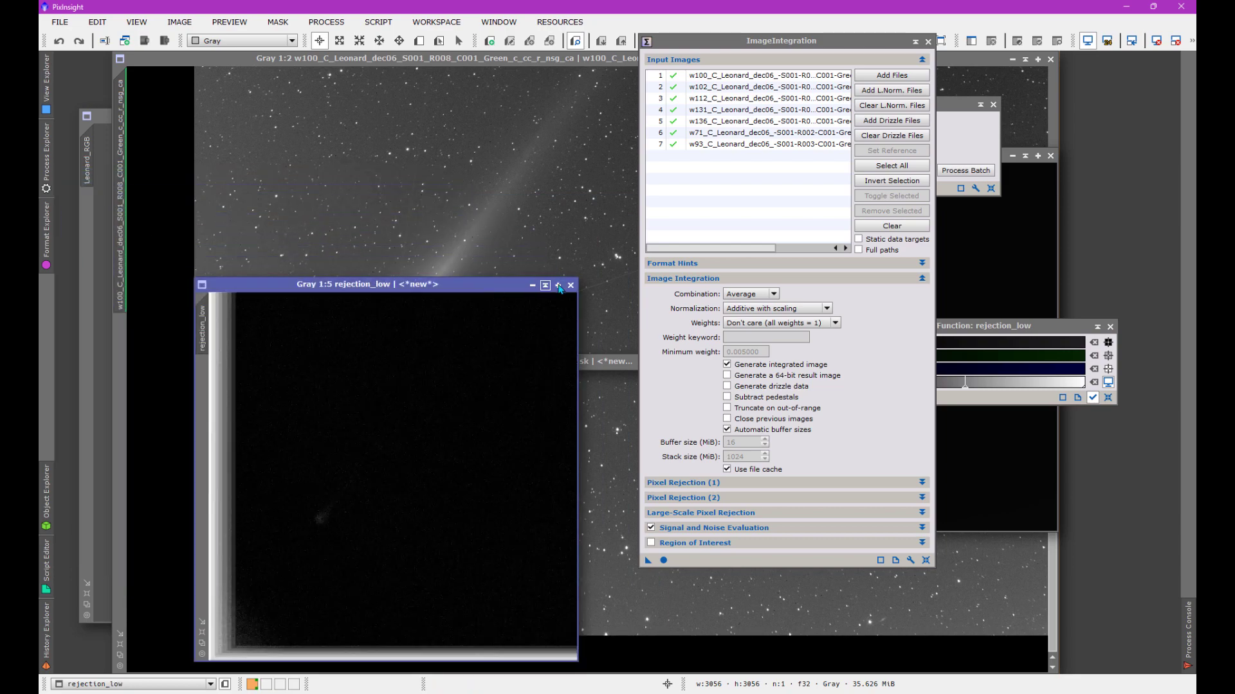
click(559, 278)
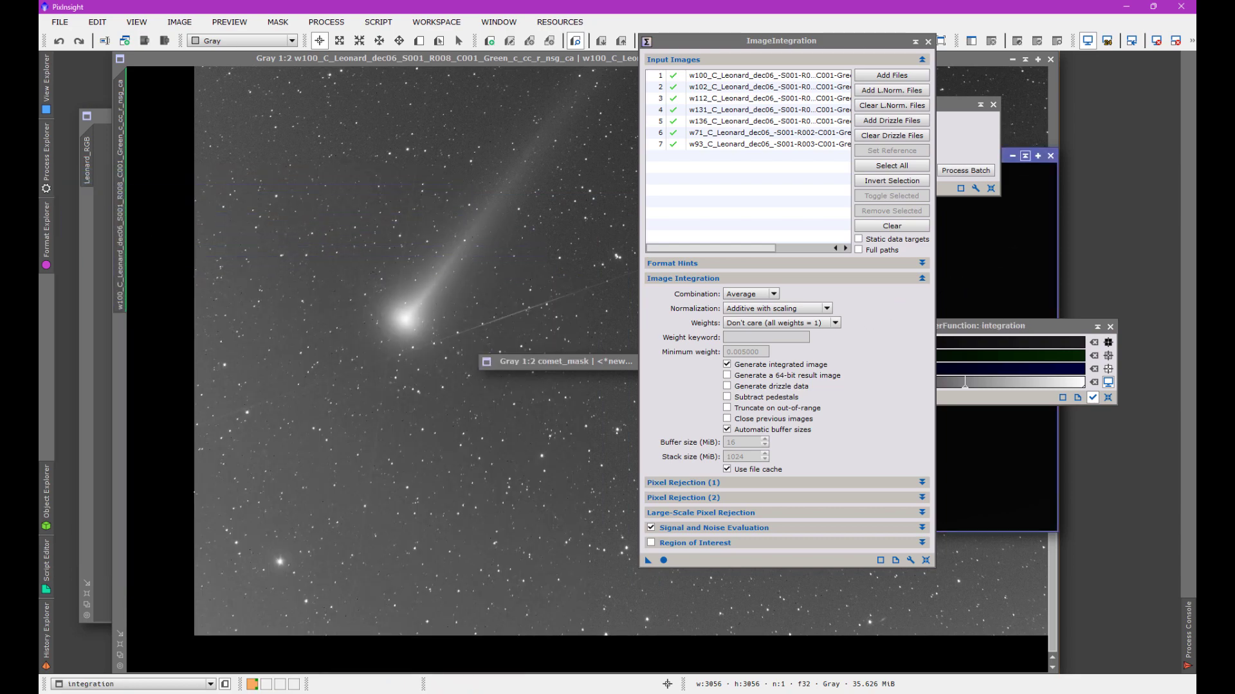
Step: Auto-stretch the green integration with STF and zoom in to inspect the comet
drag(965, 106, 1071, 63)
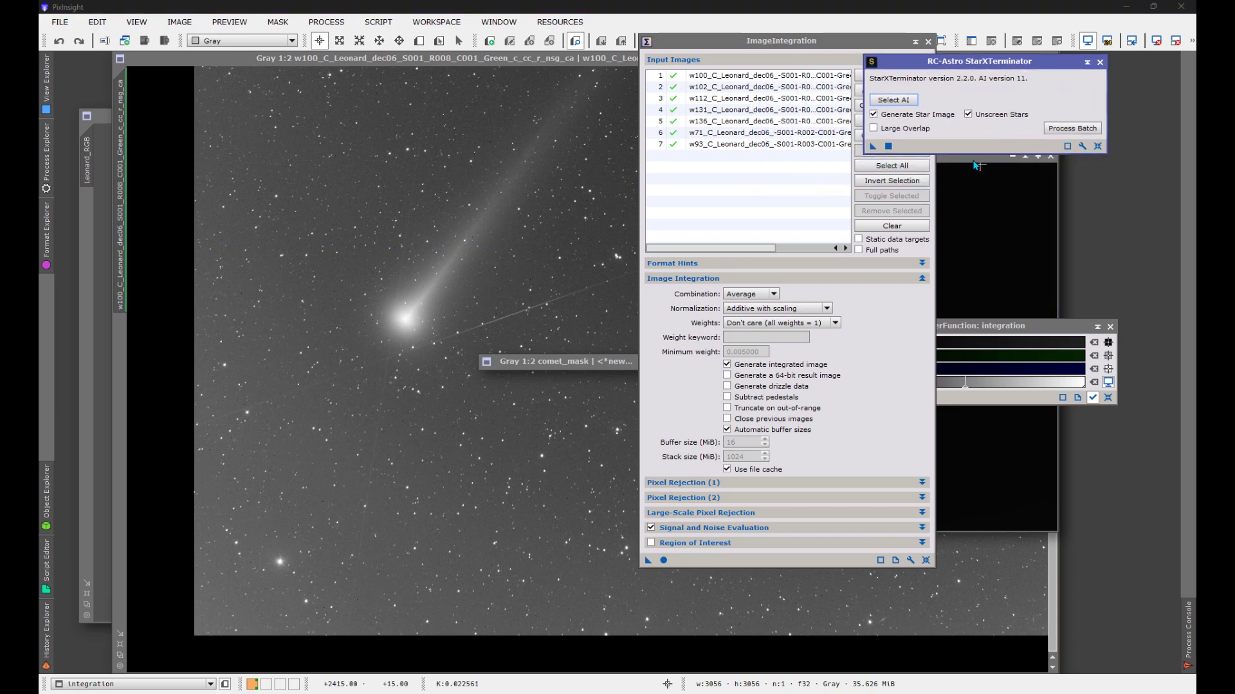
key(ctrl+a)
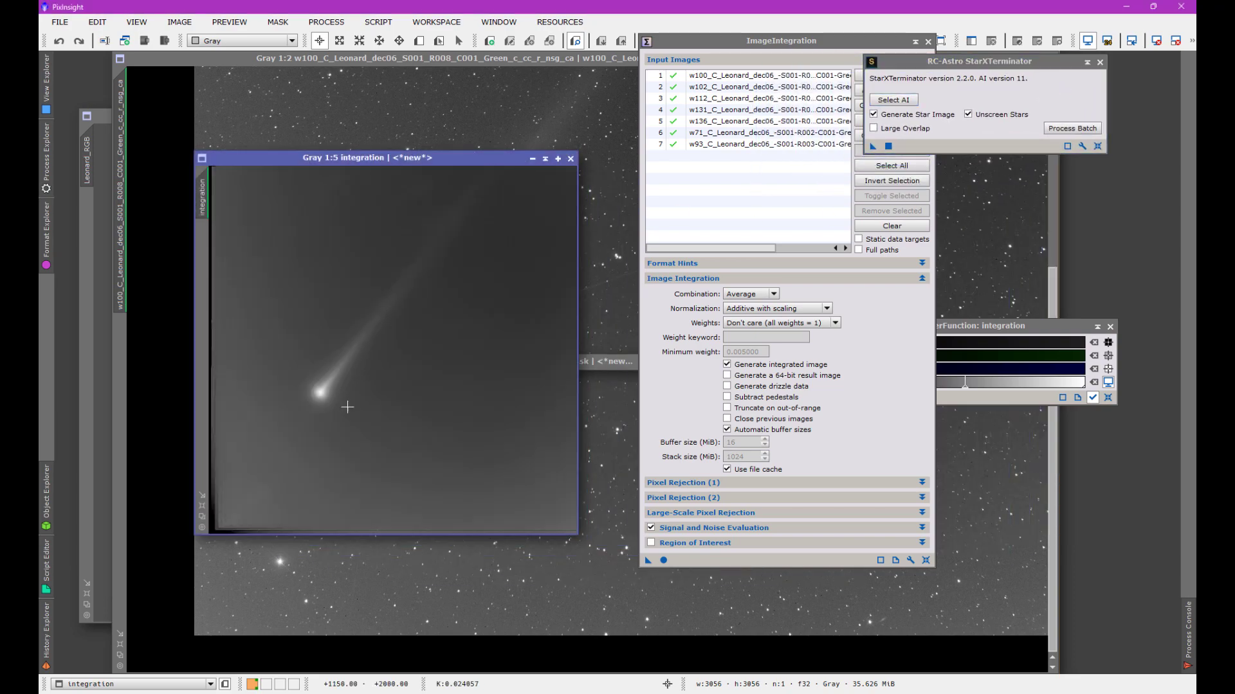
scroll(342, 400, up, 4)
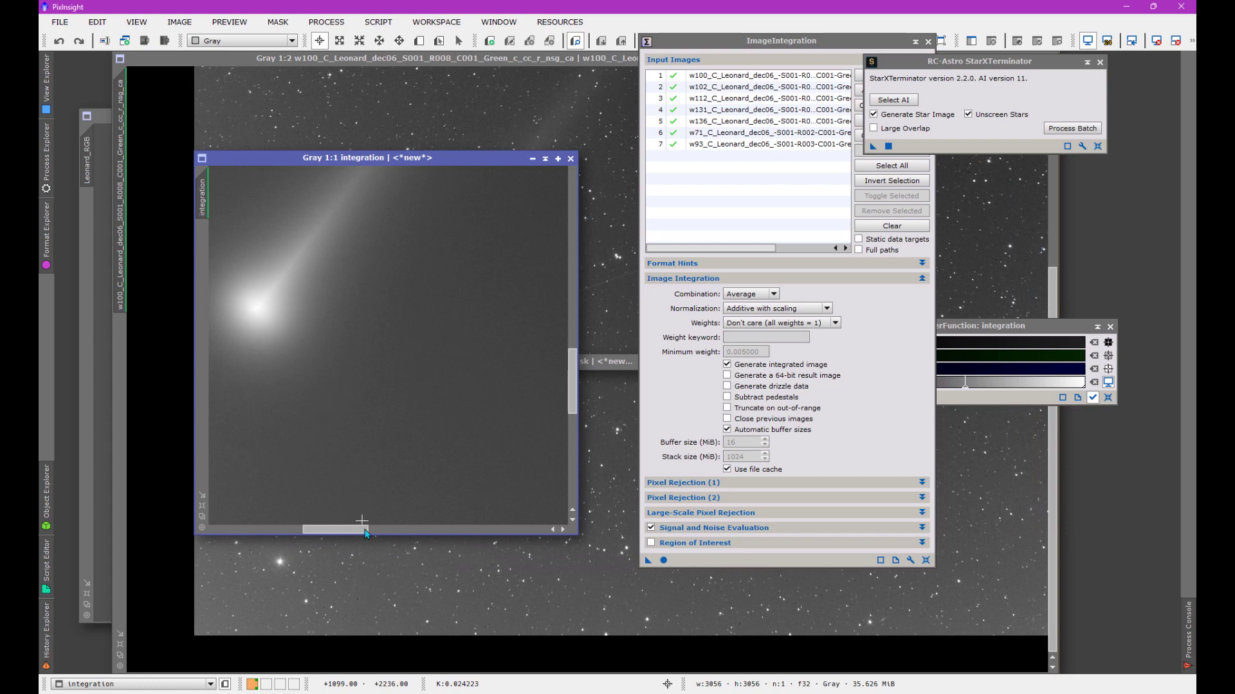
scroll(375, 510, left, 5)
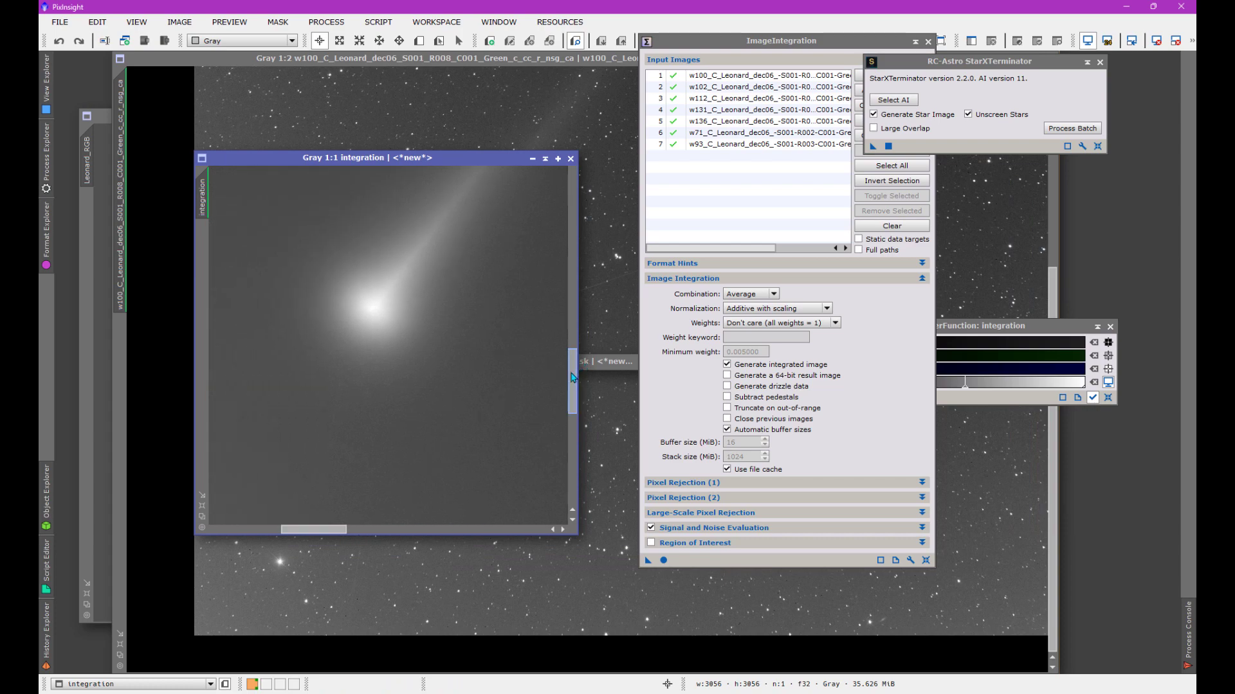
drag(573, 381, 572, 360)
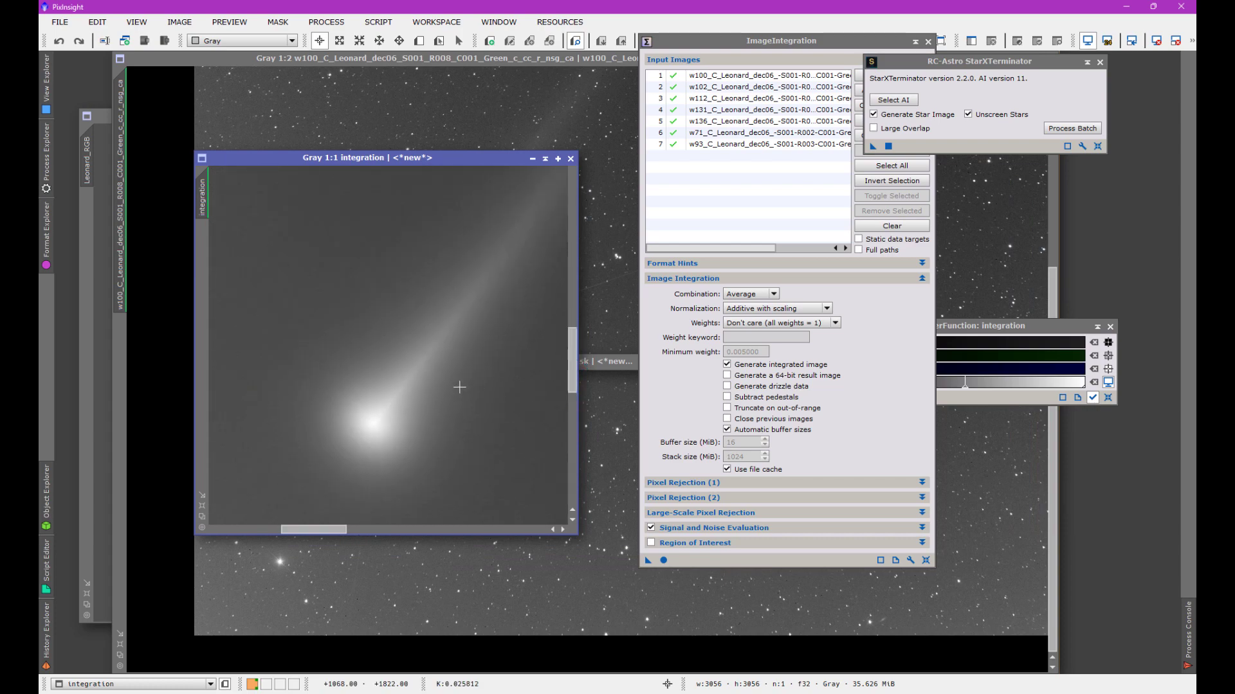
scroll(438, 402, down, 1)
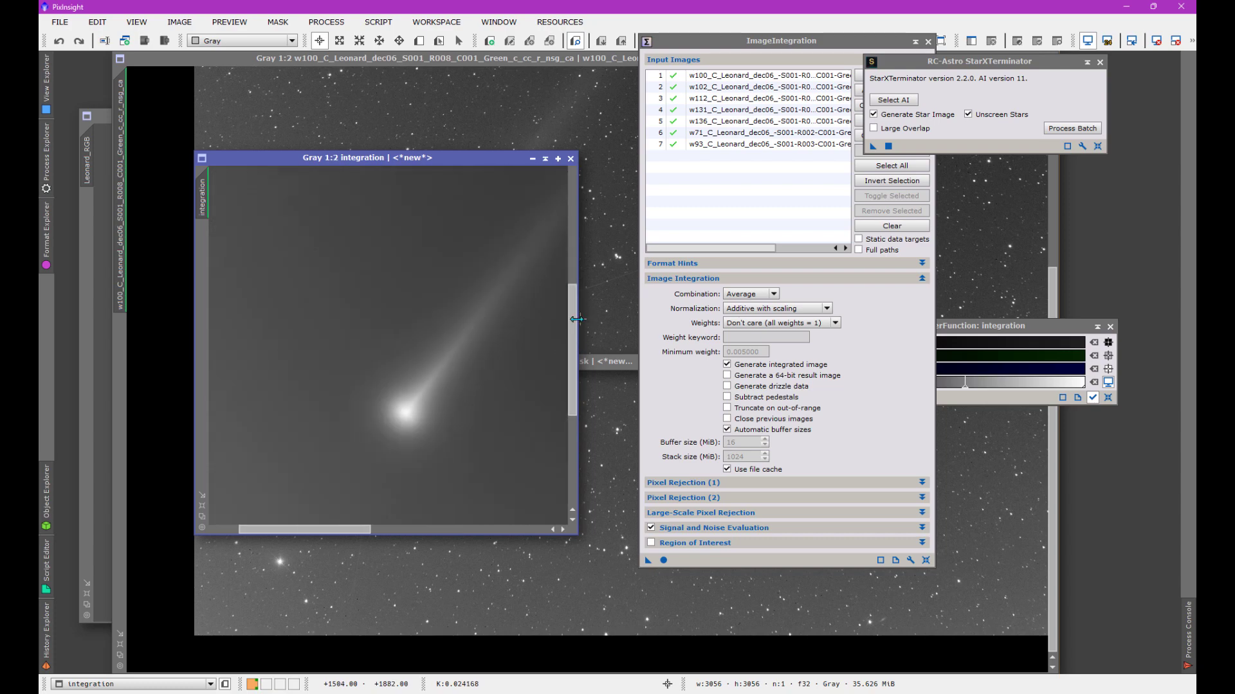
drag(574, 325, 574, 350)
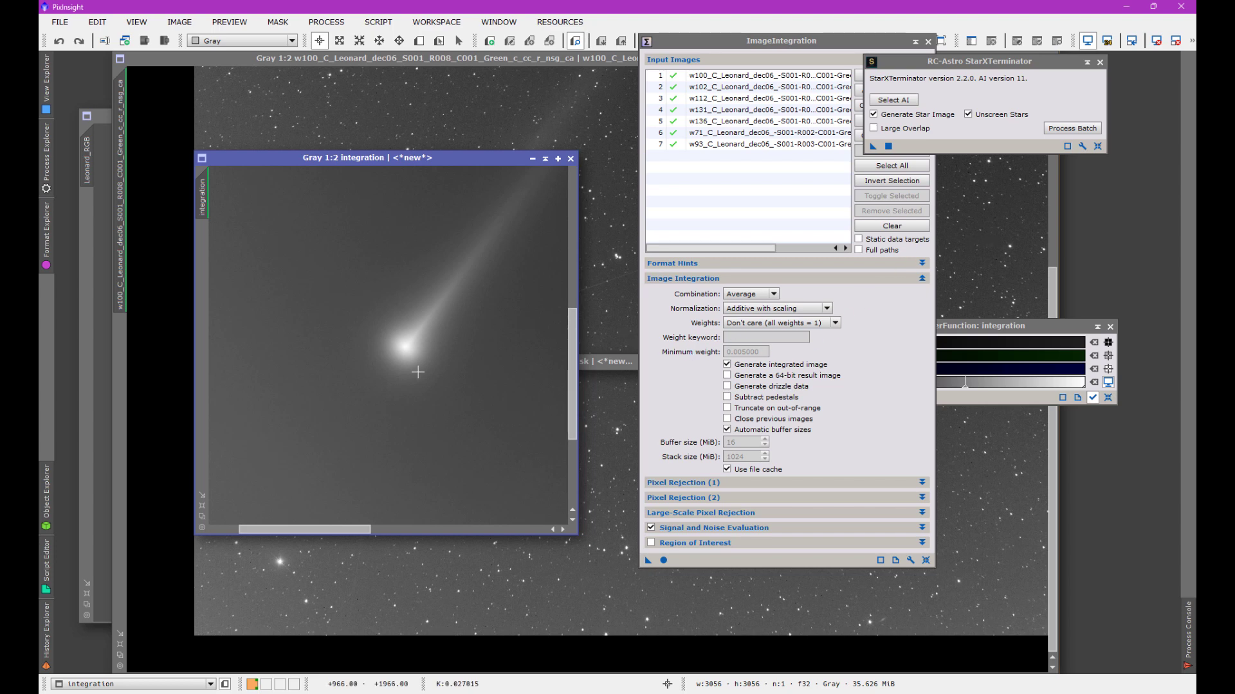
drag(761, 44, 653, 34)
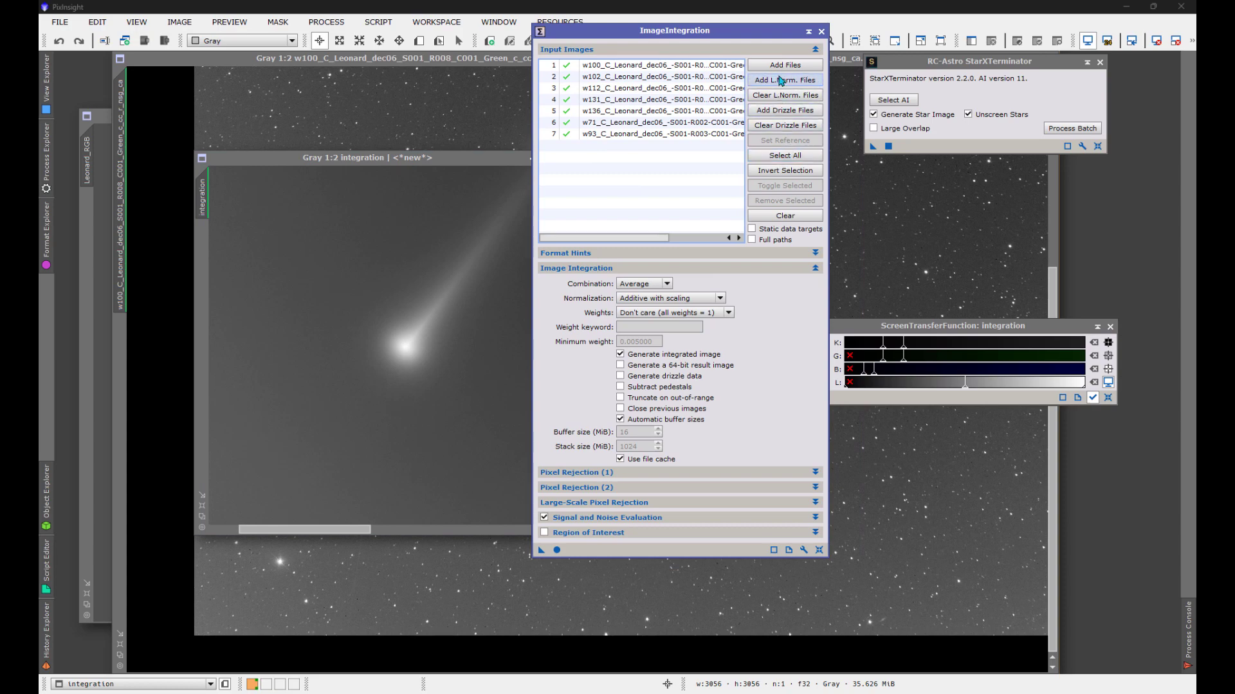
Step: Replace the inputs with the six *blue* starless frames and integrate them
click(785, 215)
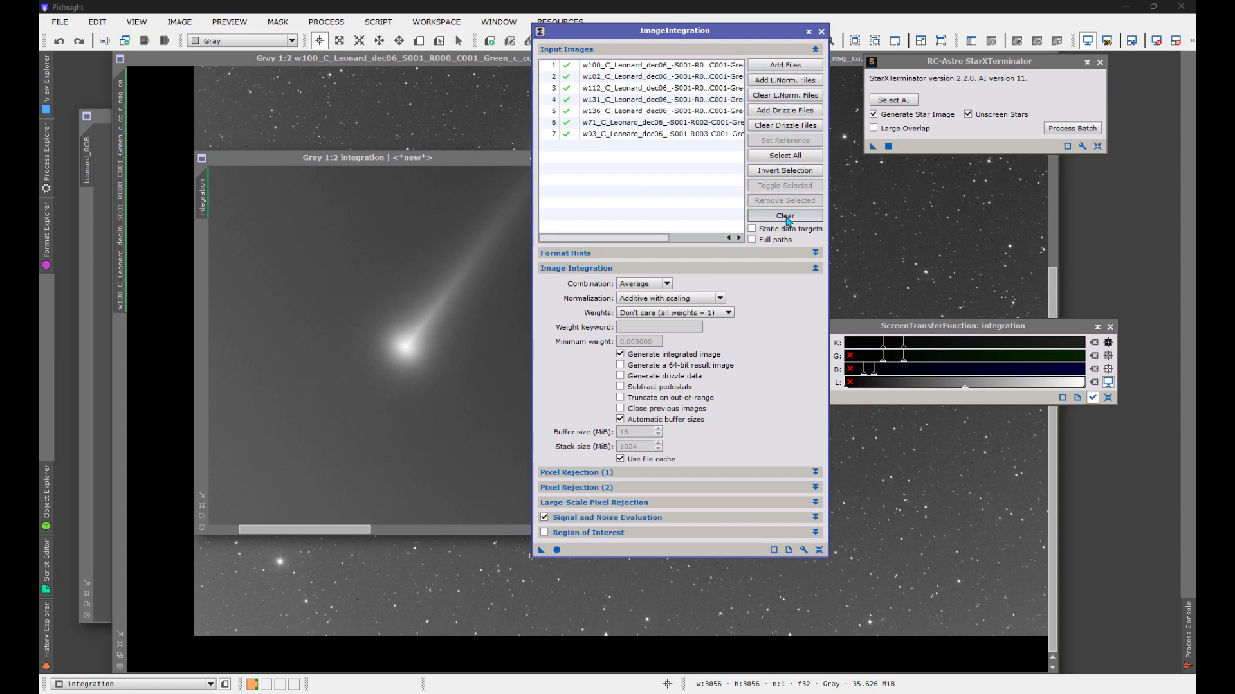
click(784, 66)
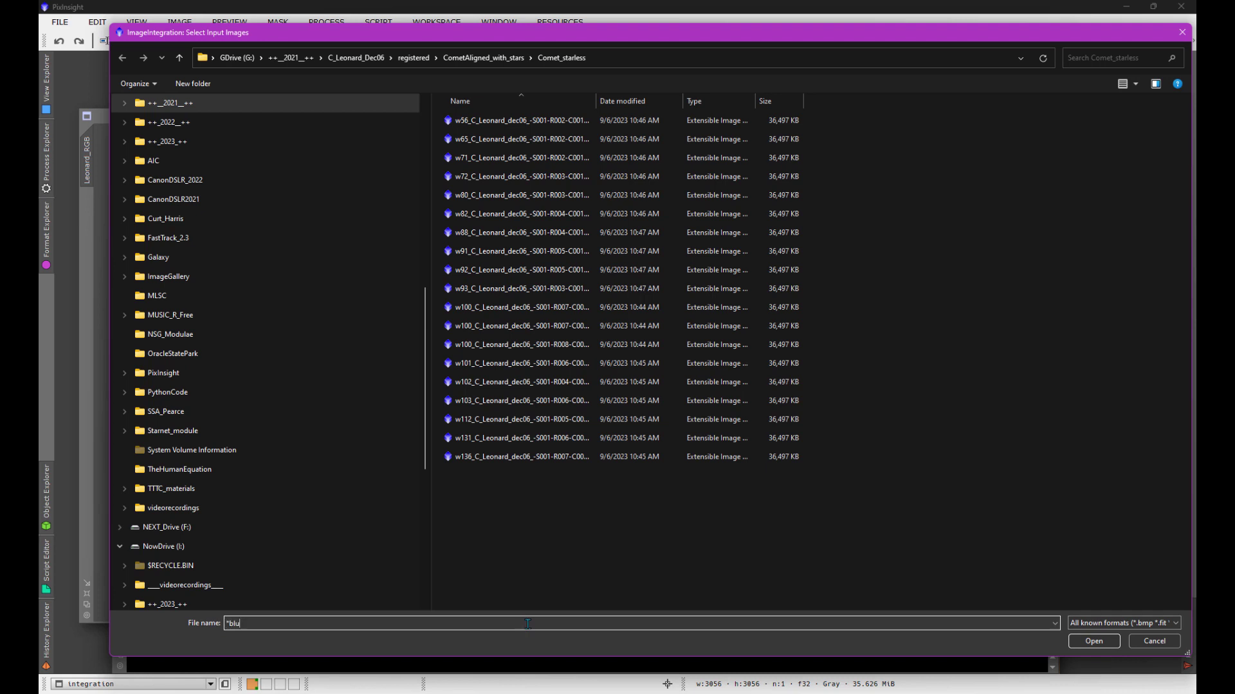
text(*blue*)
key(Return)
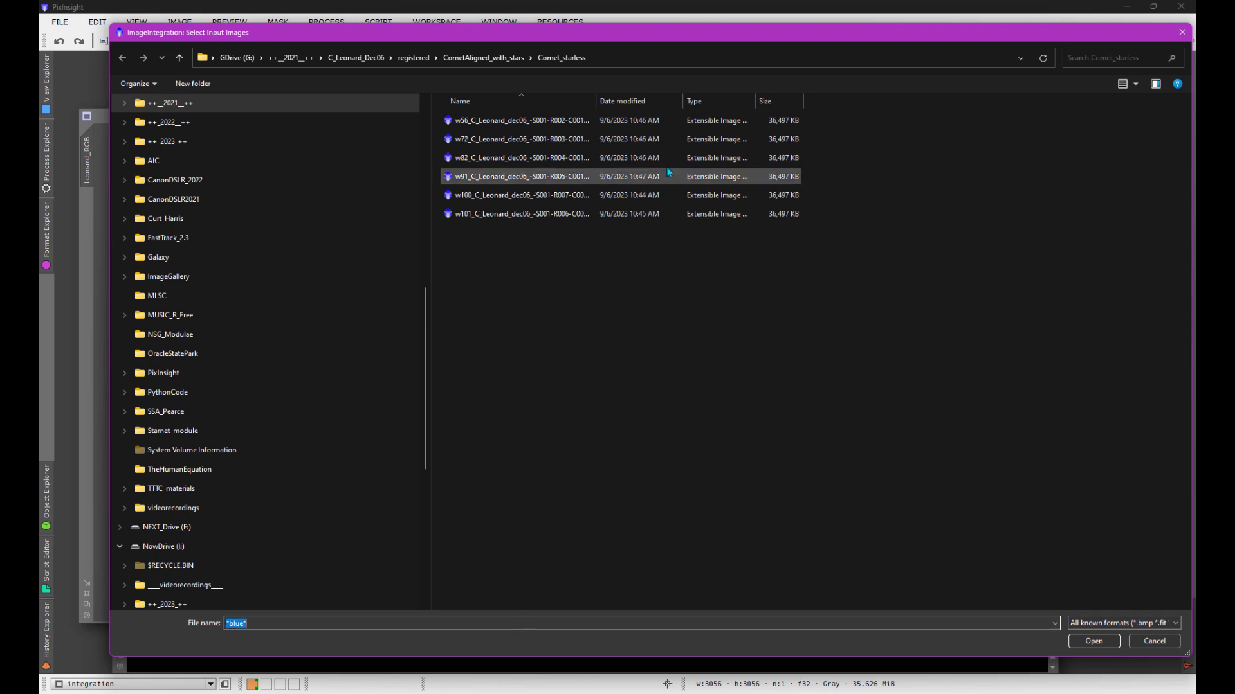
click(569, 160)
key(ctrl+a)
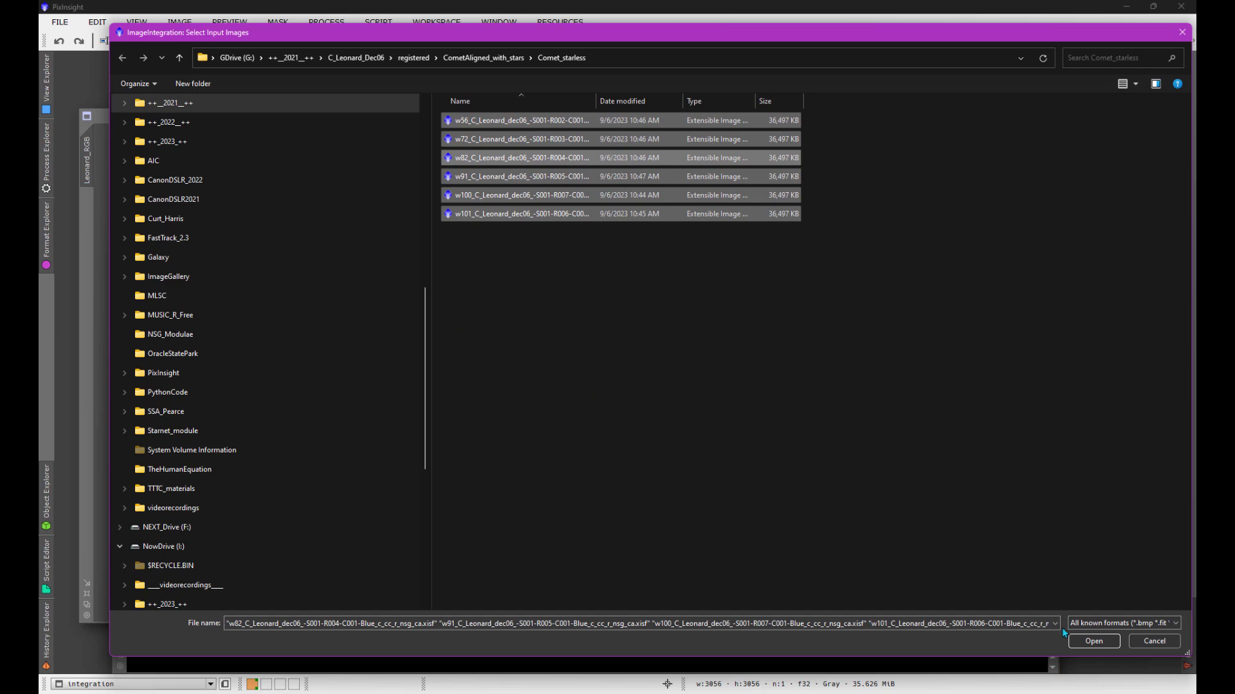
click(1093, 641)
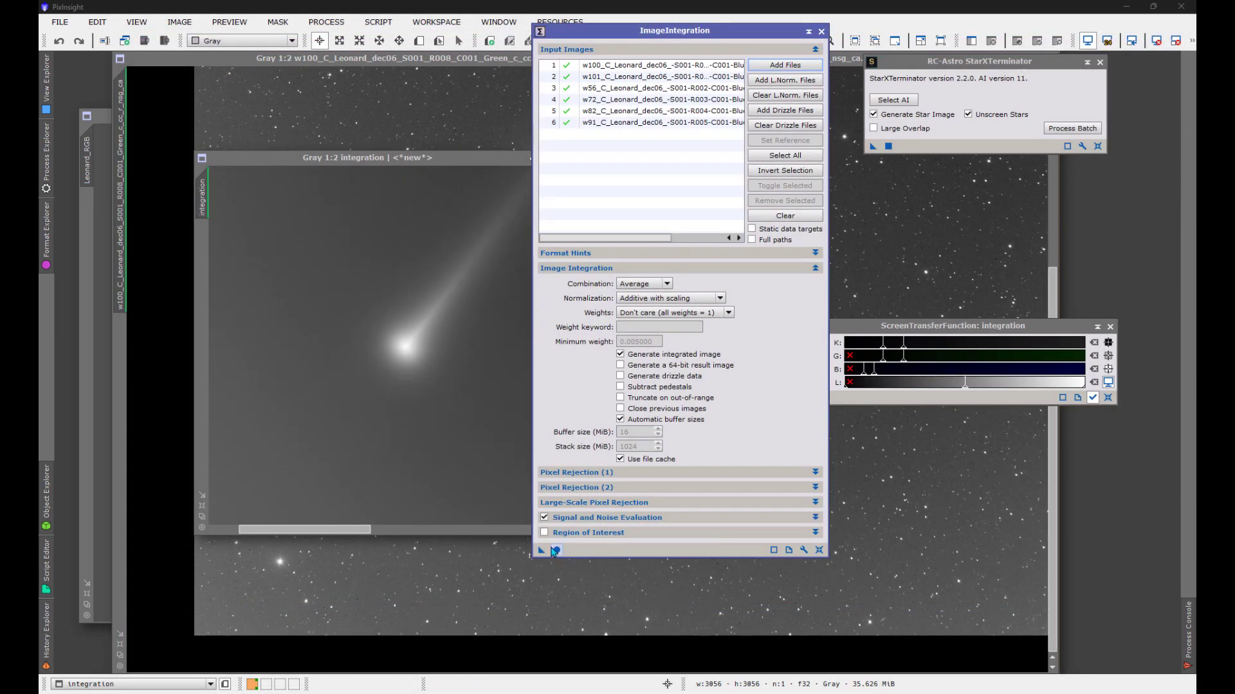
click(555, 551)
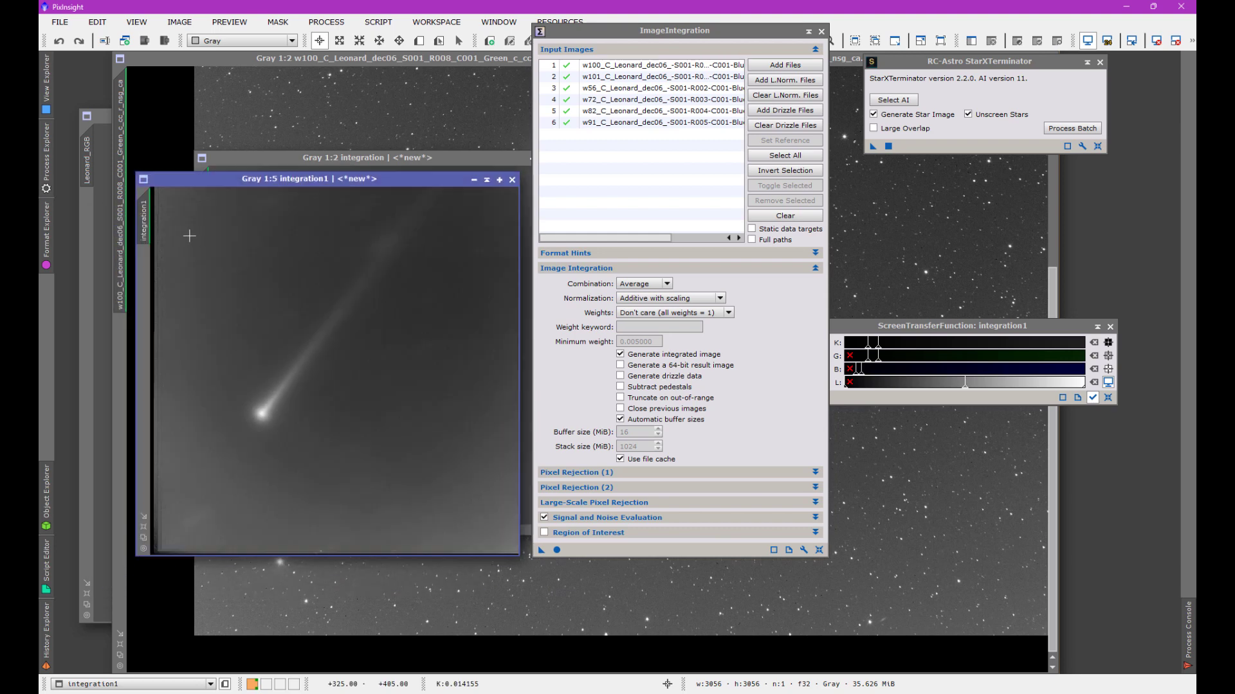
Step: Rename the blue integration to Blue and the green integration to Green
double_click(260, 272)
text(Blue)
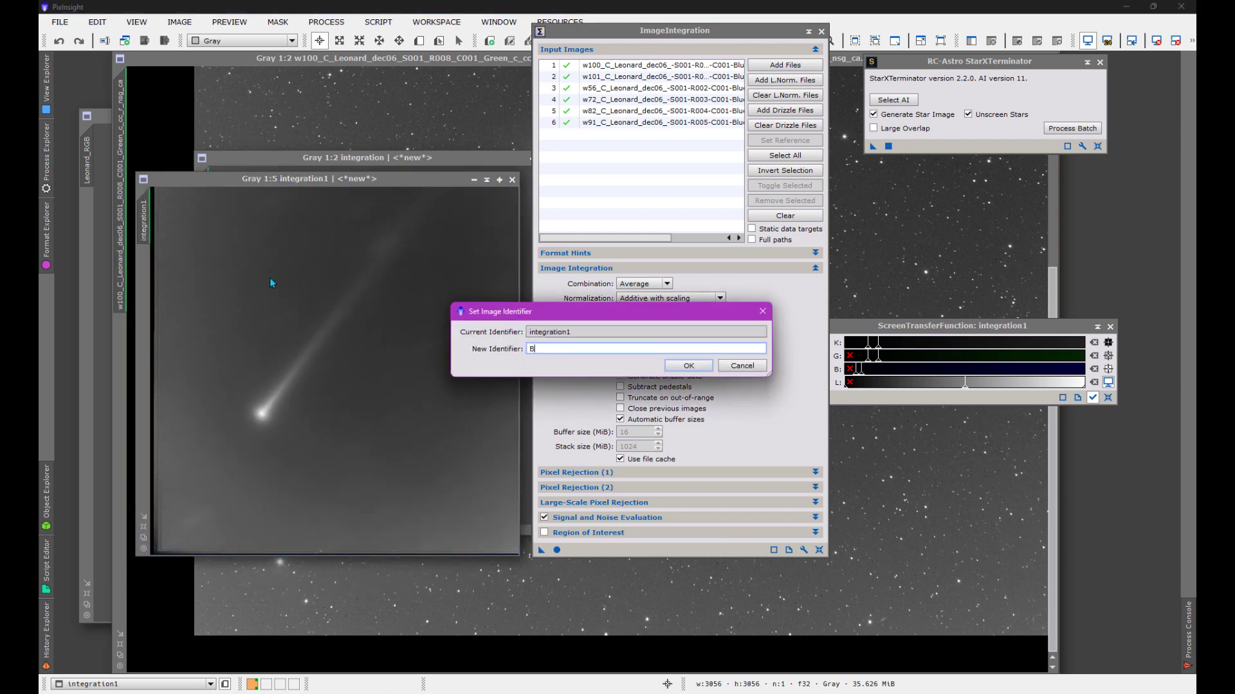
click(681, 365)
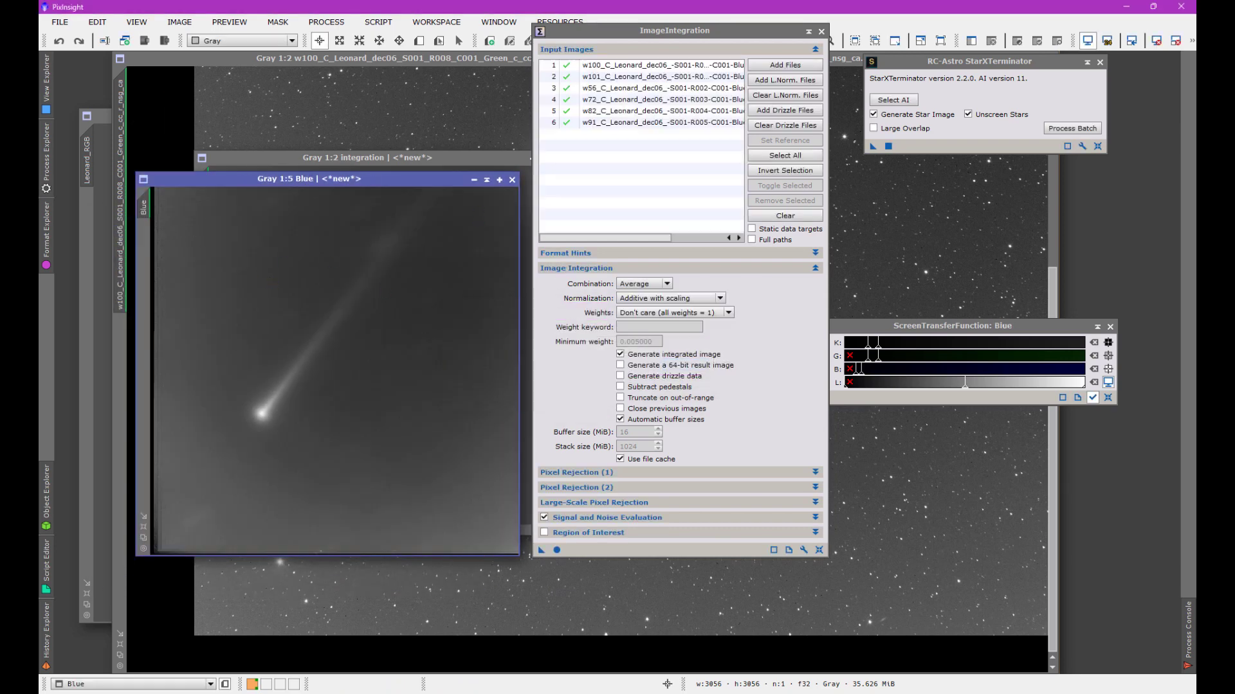
click(360, 158)
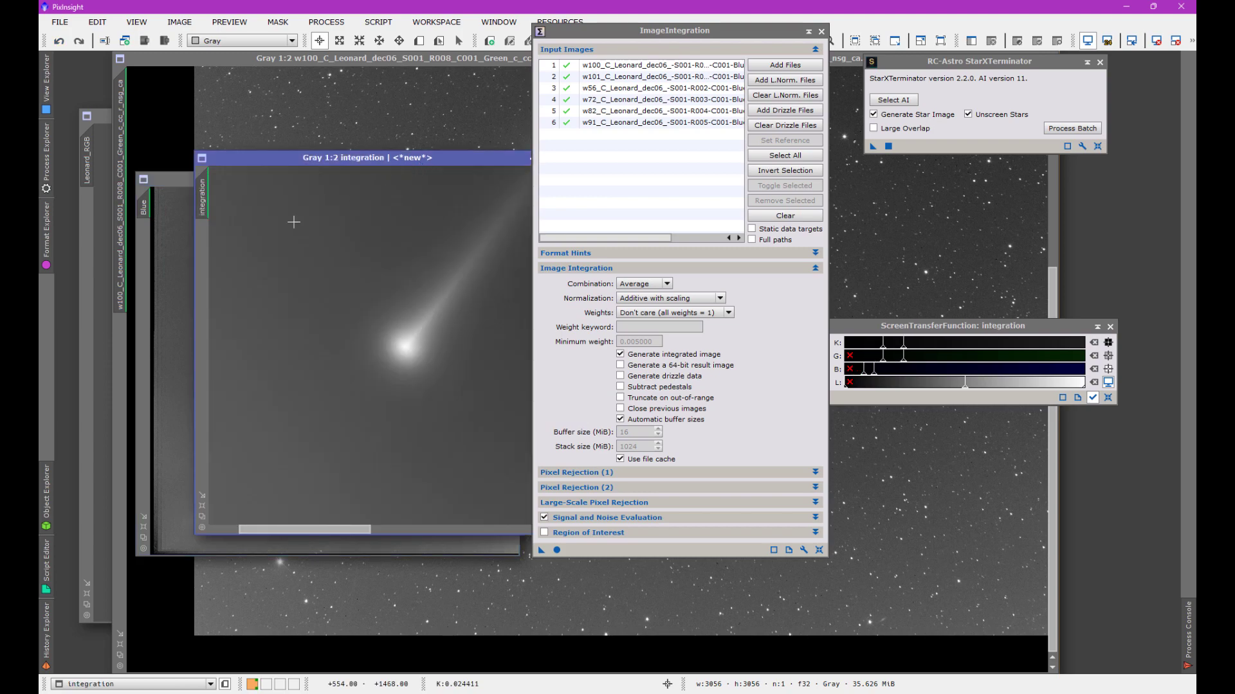
double_click(203, 200)
text(R)
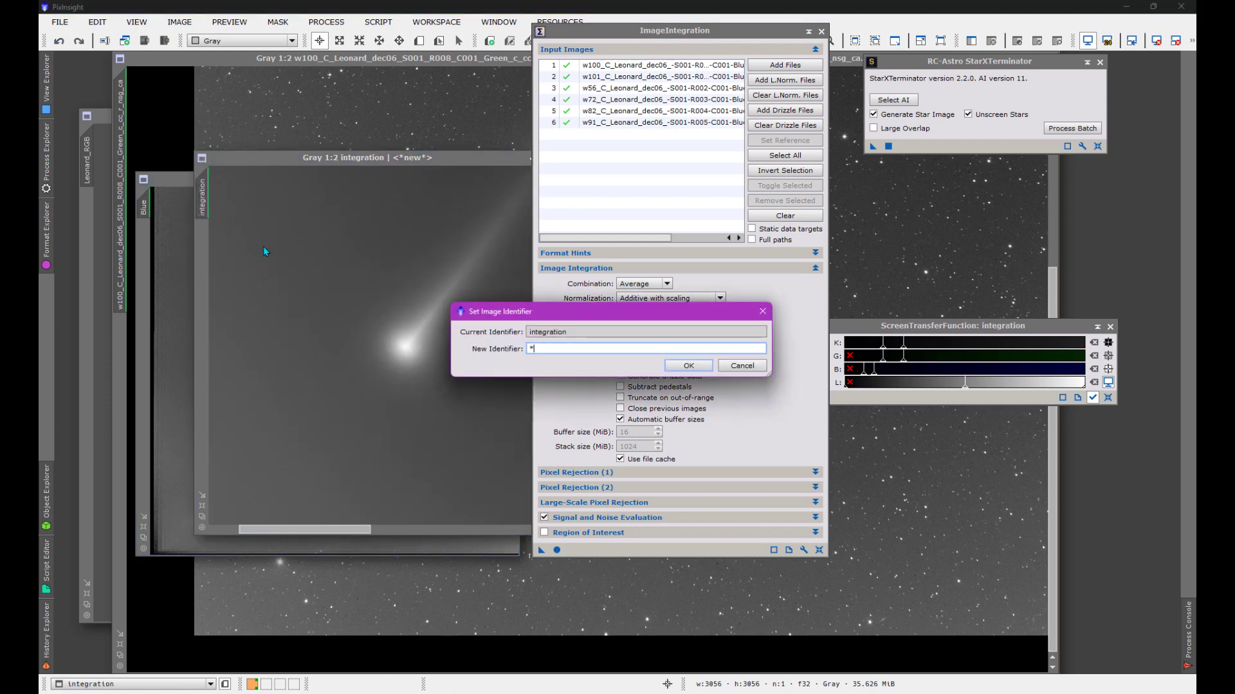
text(reen)
key(Return)
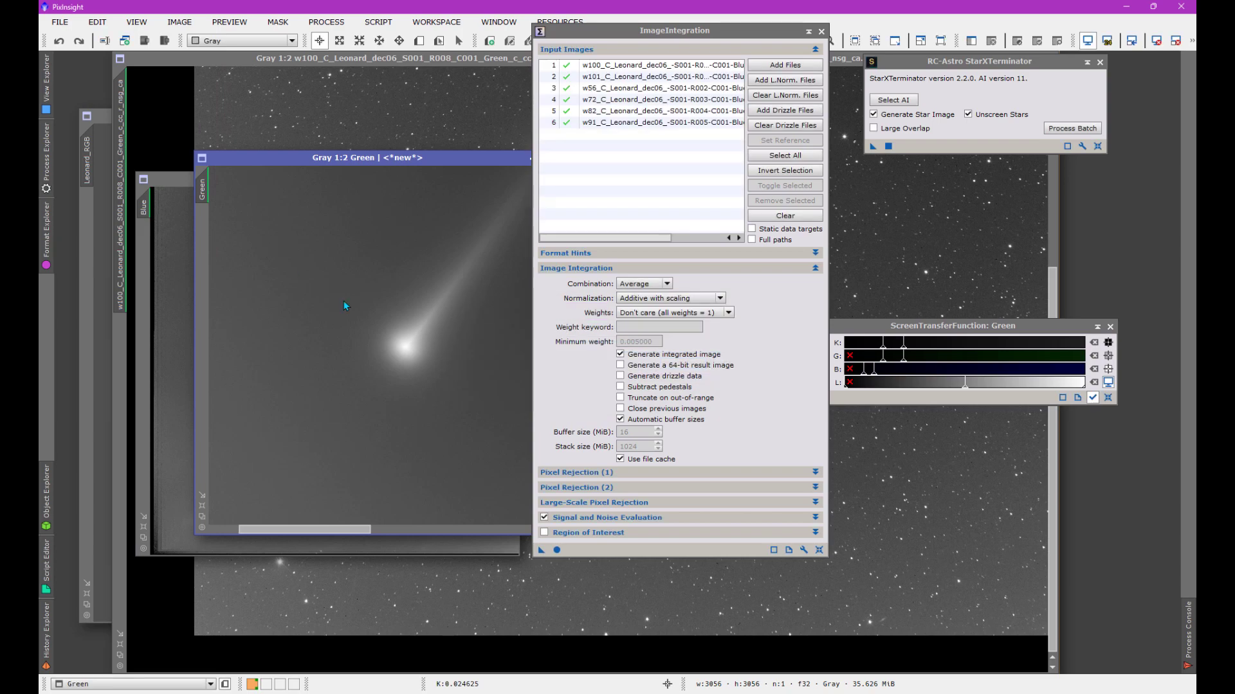
Step: Replace the inputs with the six *red* starless frames and integrate them
click(767, 215)
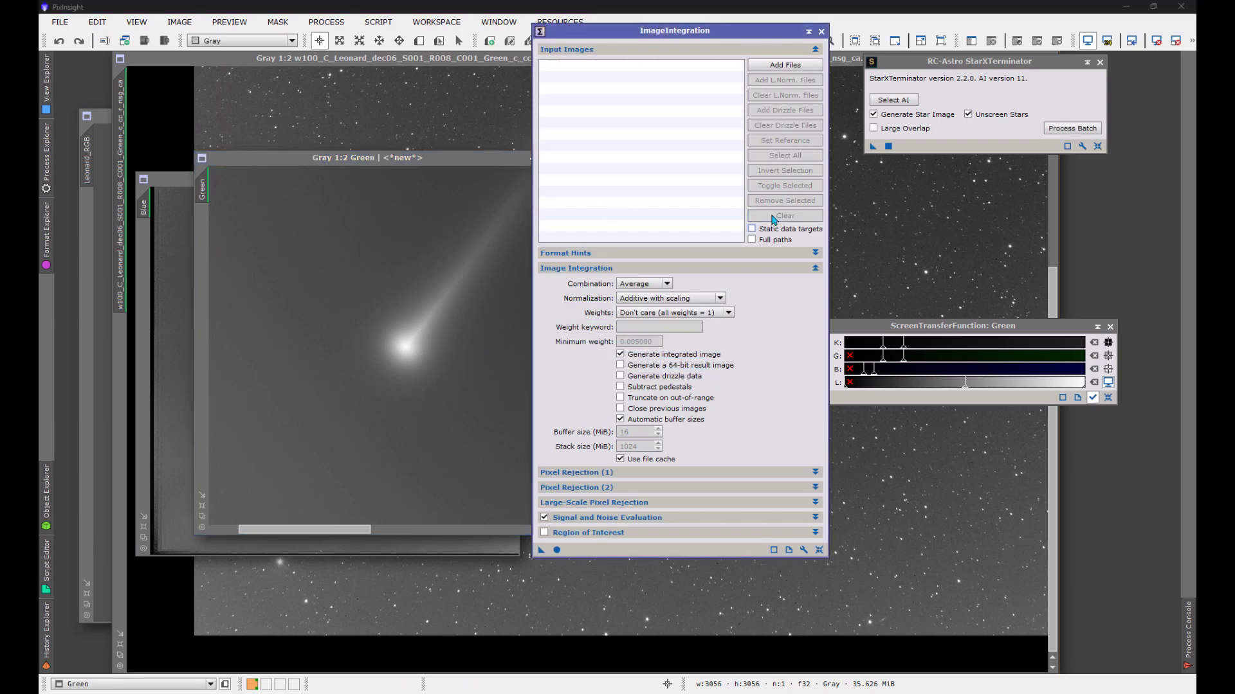
click(785, 65)
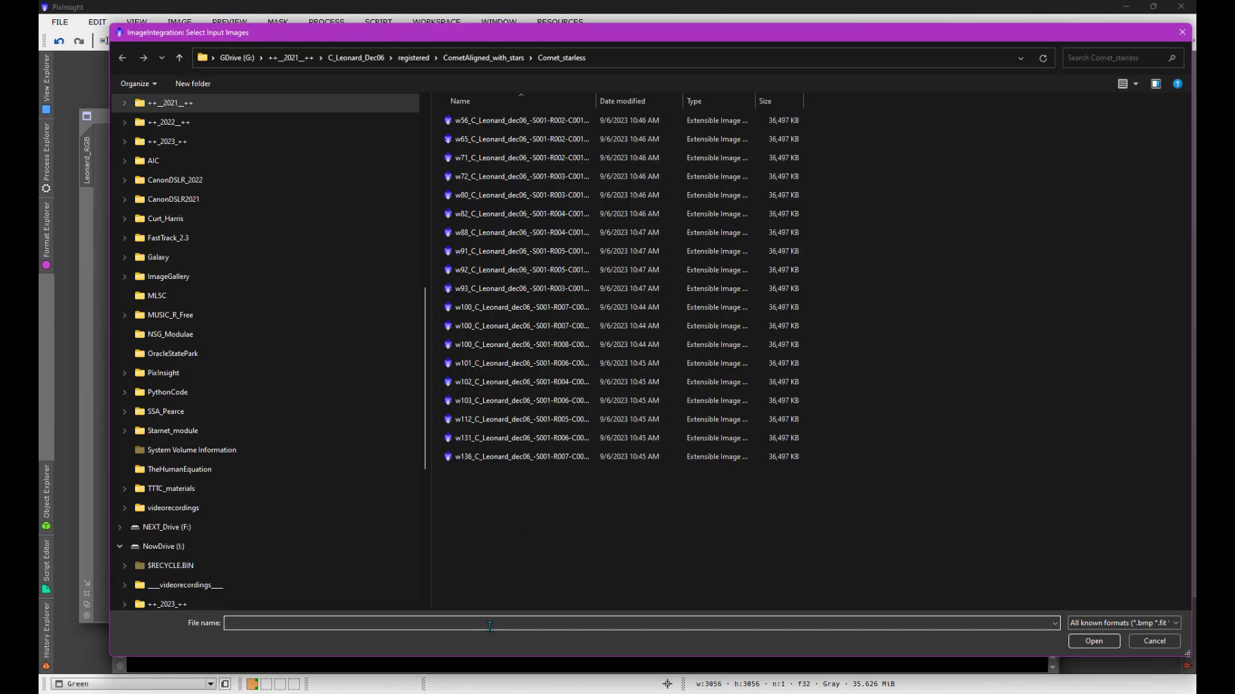
text(*red*)
key(Return)
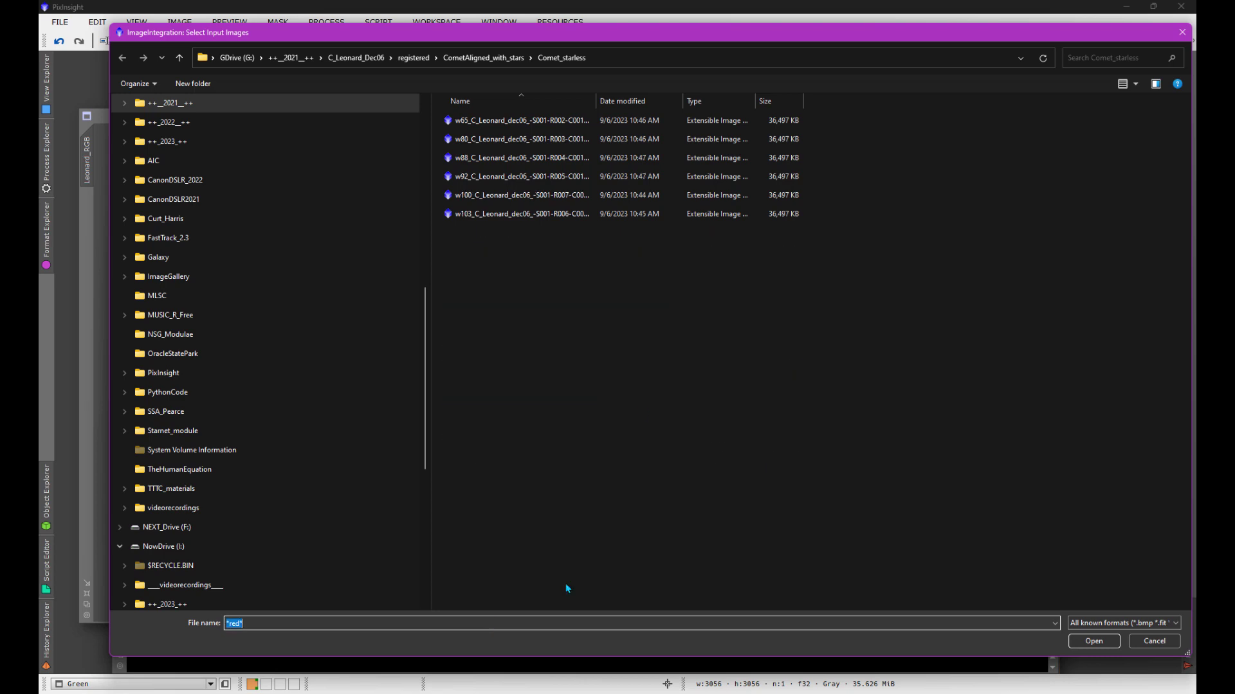
click(537, 140)
key(ctrl+a)
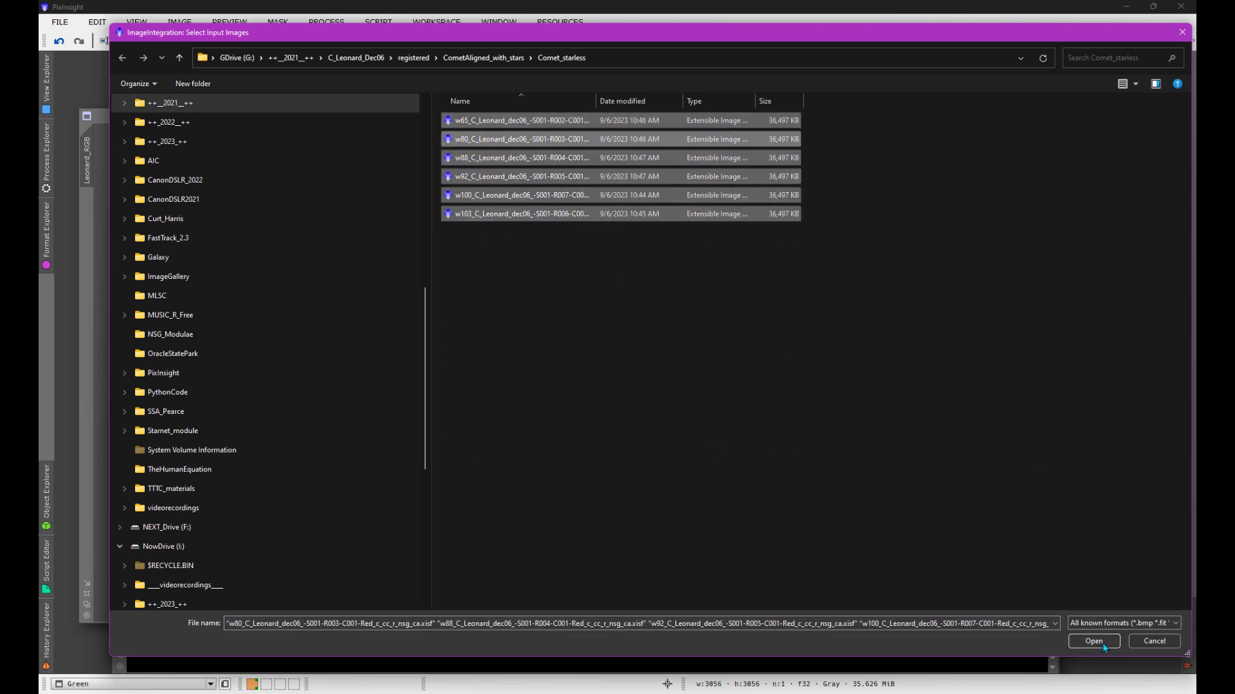
click(1093, 641)
click(556, 550)
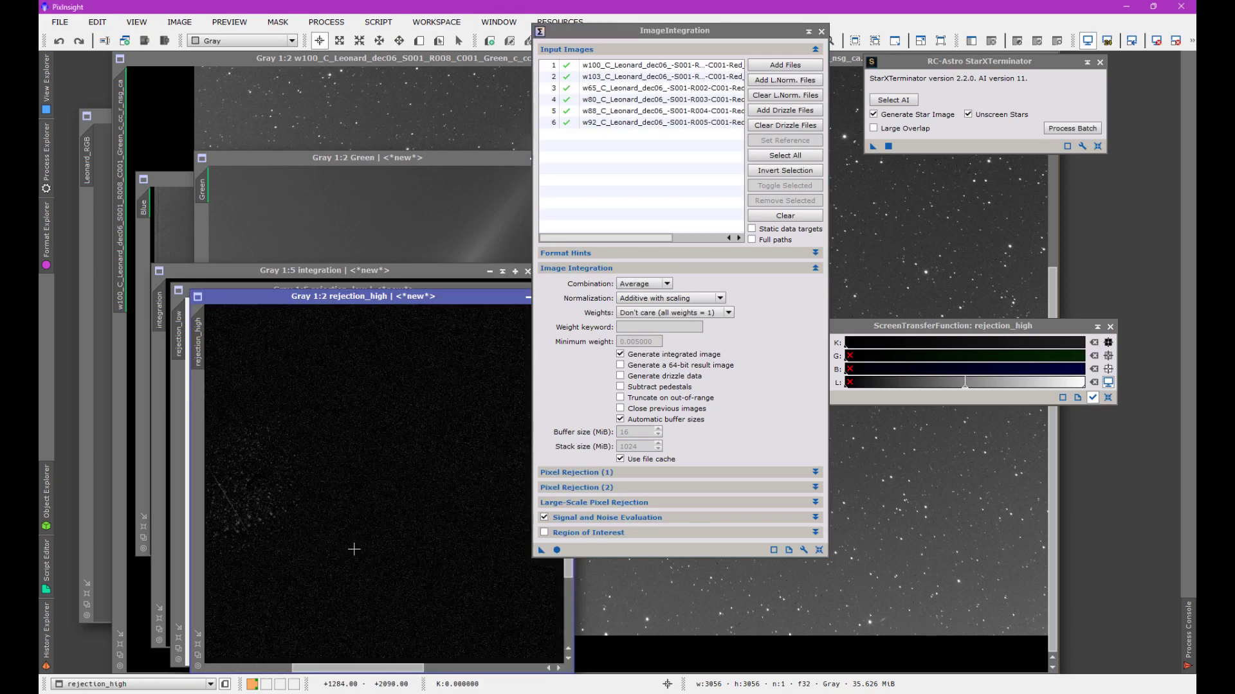
Step: Close the rejection_high and rejection_low maps
drag(497, 297, 412, 150)
click(394, 306)
click(478, 288)
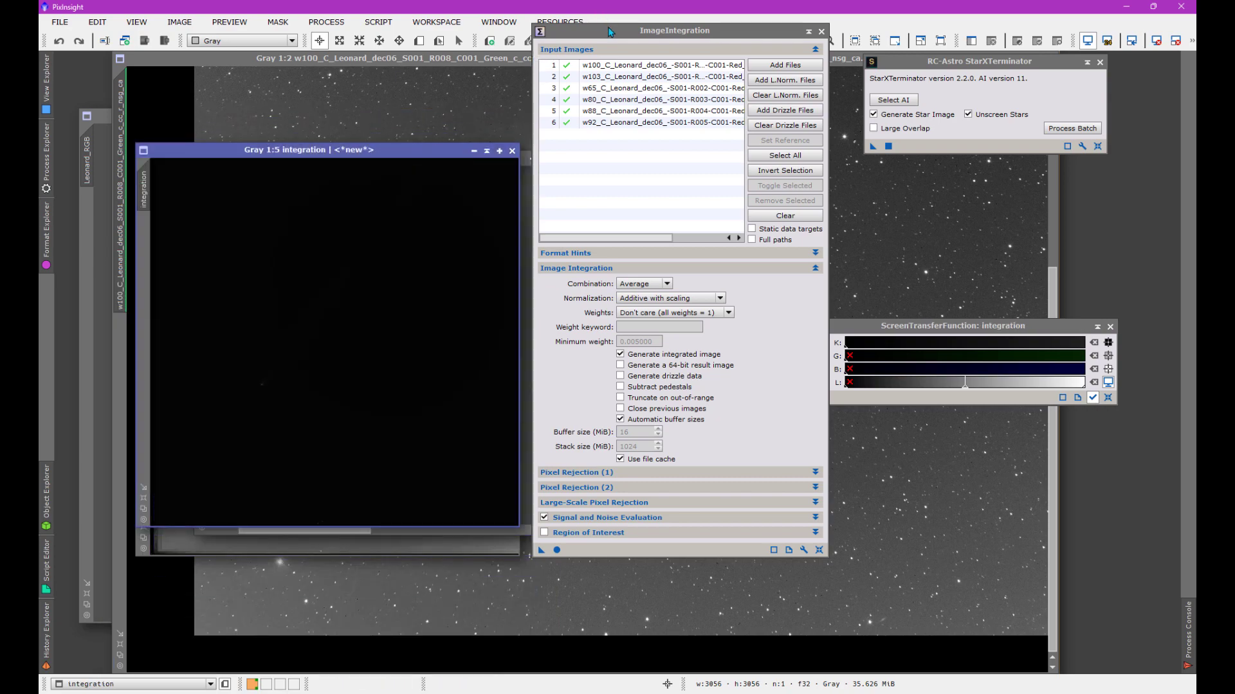
drag(610, 31, 629, 35)
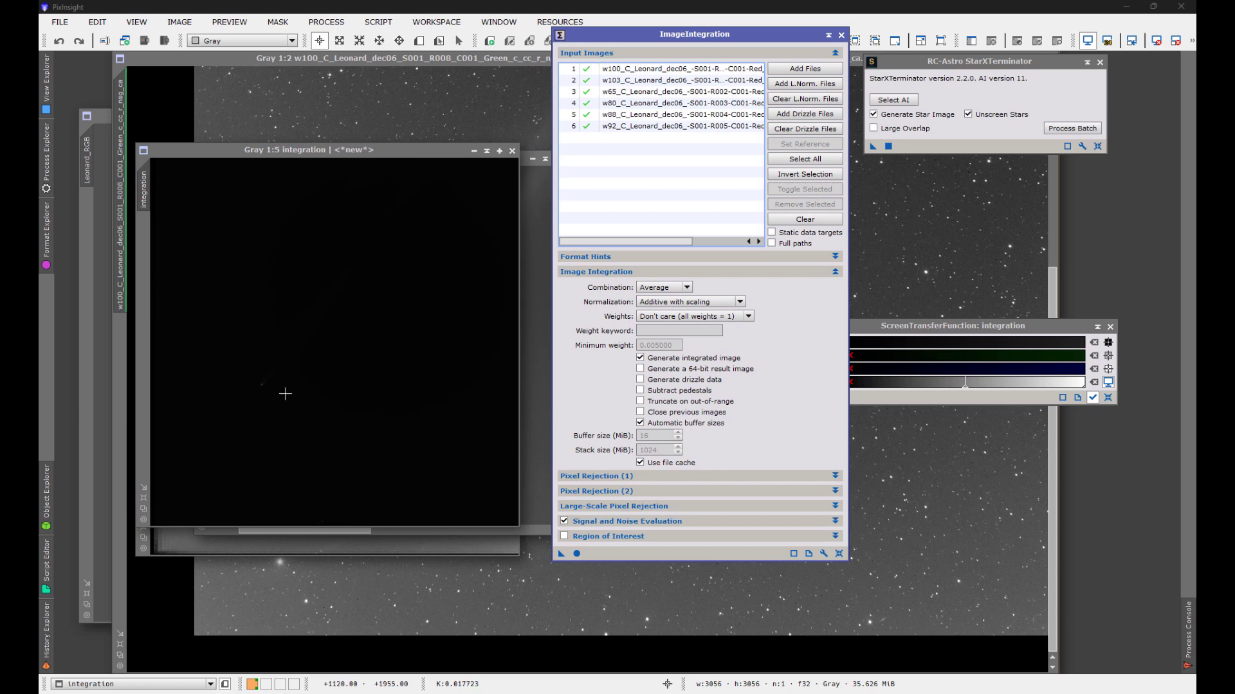
Step: Auto-stretch the red integration with STF and close the ImageIntegration dialog
key(ctrl+a)
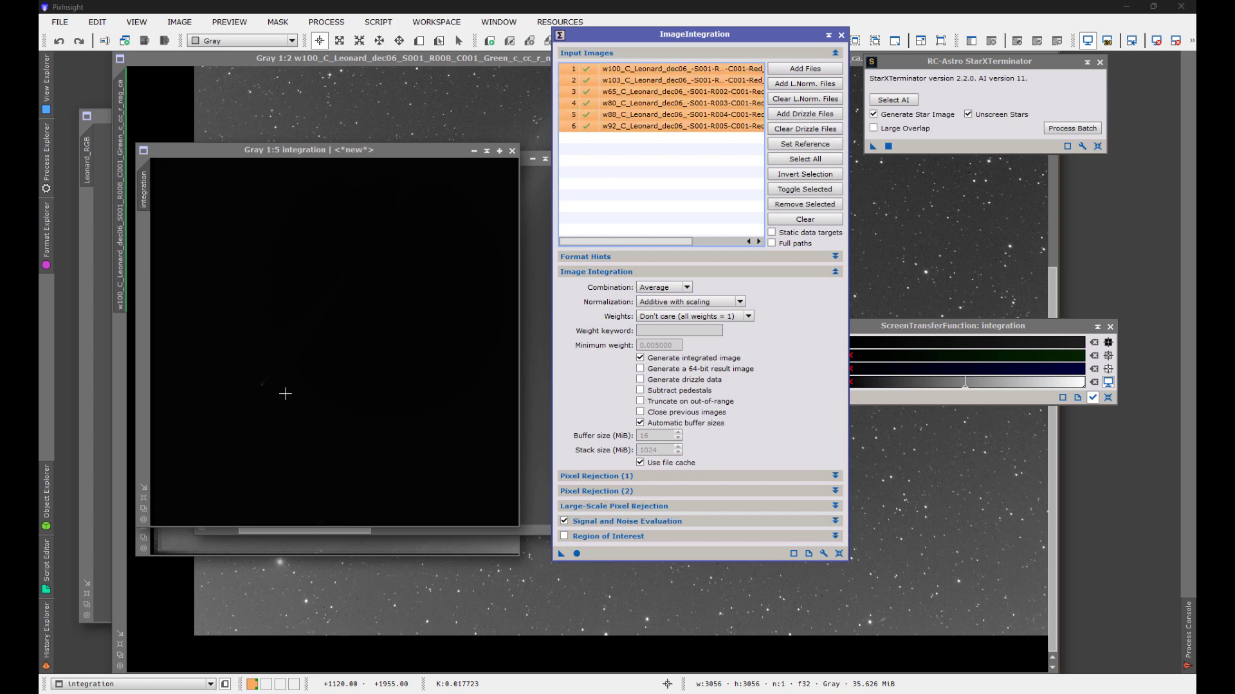
click(319, 376)
key(ctrl+a)
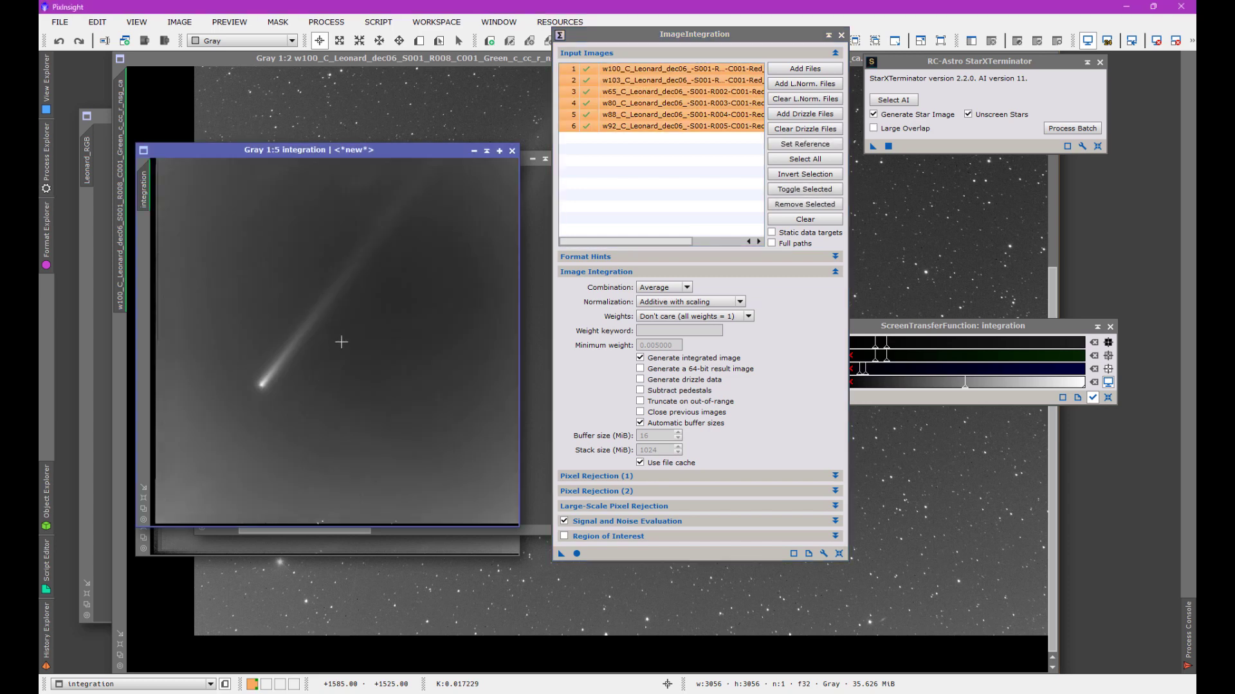
drag(375, 153, 453, 149)
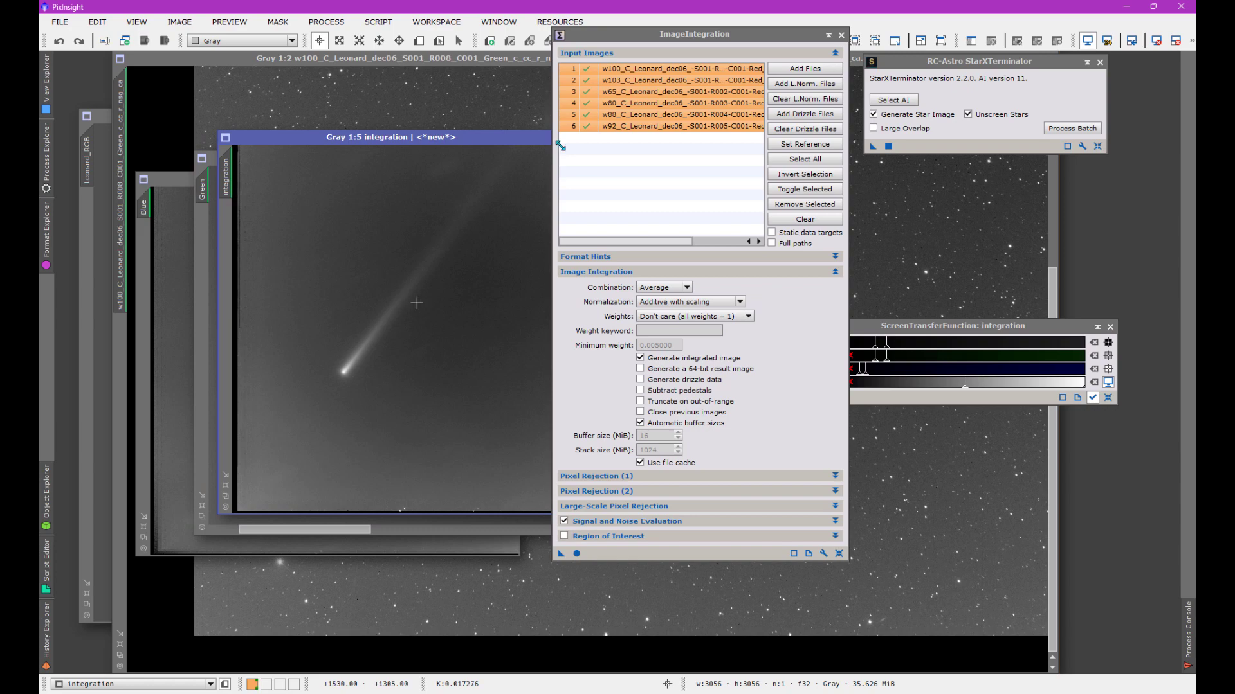
click(841, 35)
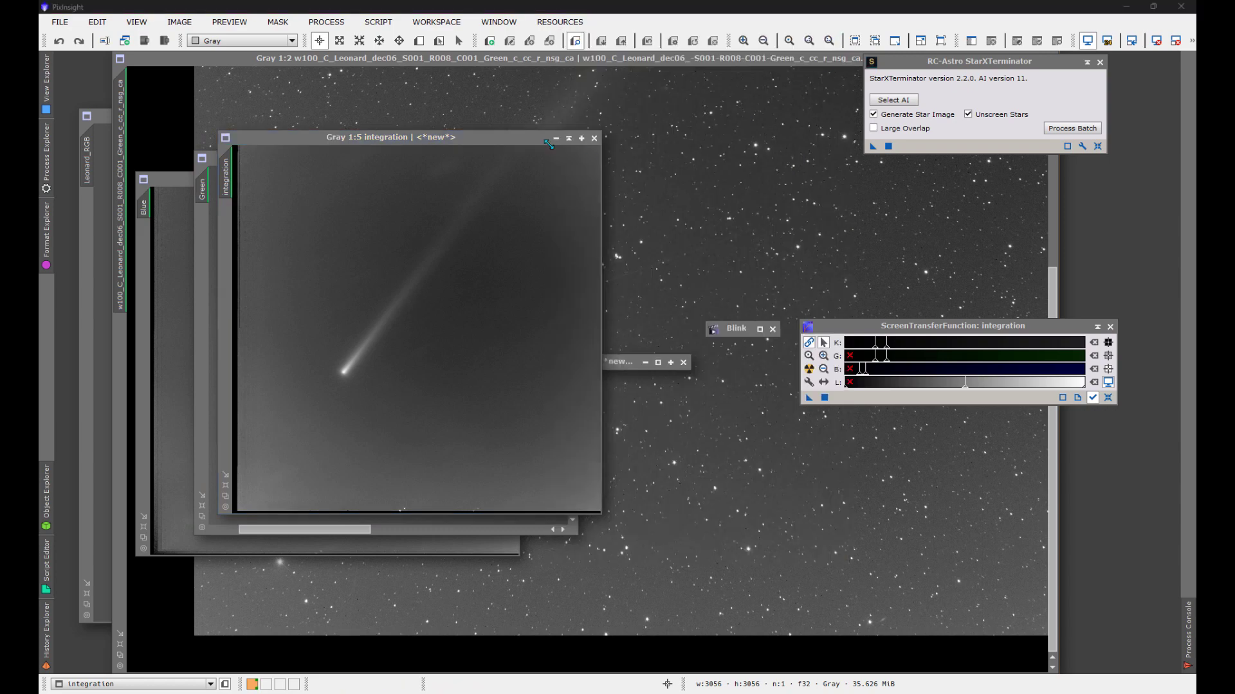
drag(466, 141, 562, 128)
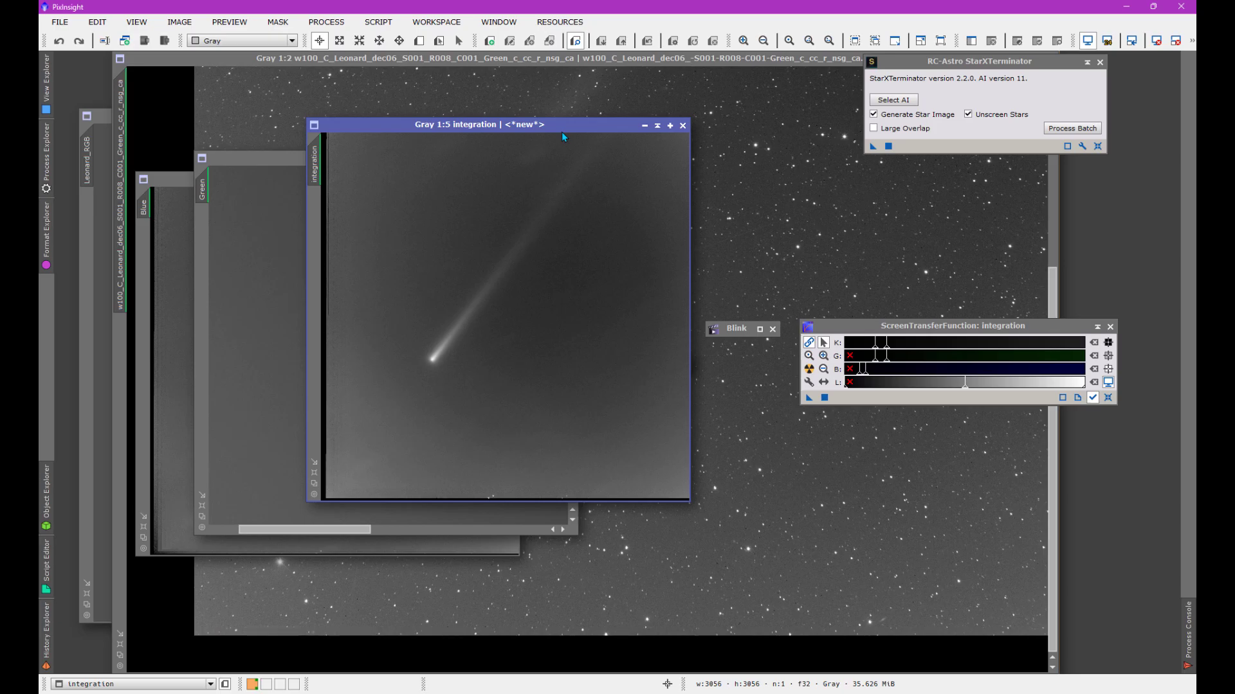
Step: Rename the red integration to Red
double_click(315, 166)
text(Red)
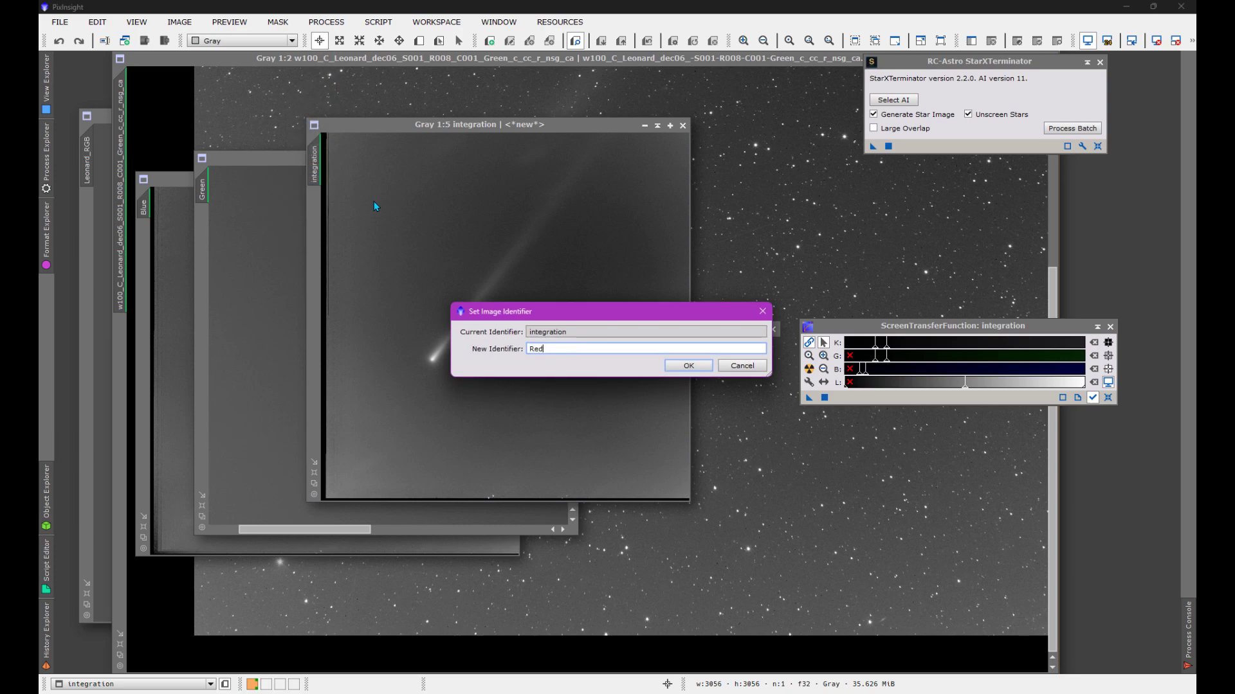
key(Return)
Step: In ChannelCombination assign Red, Green and Blue to R, G, B and apply
click(326, 22)
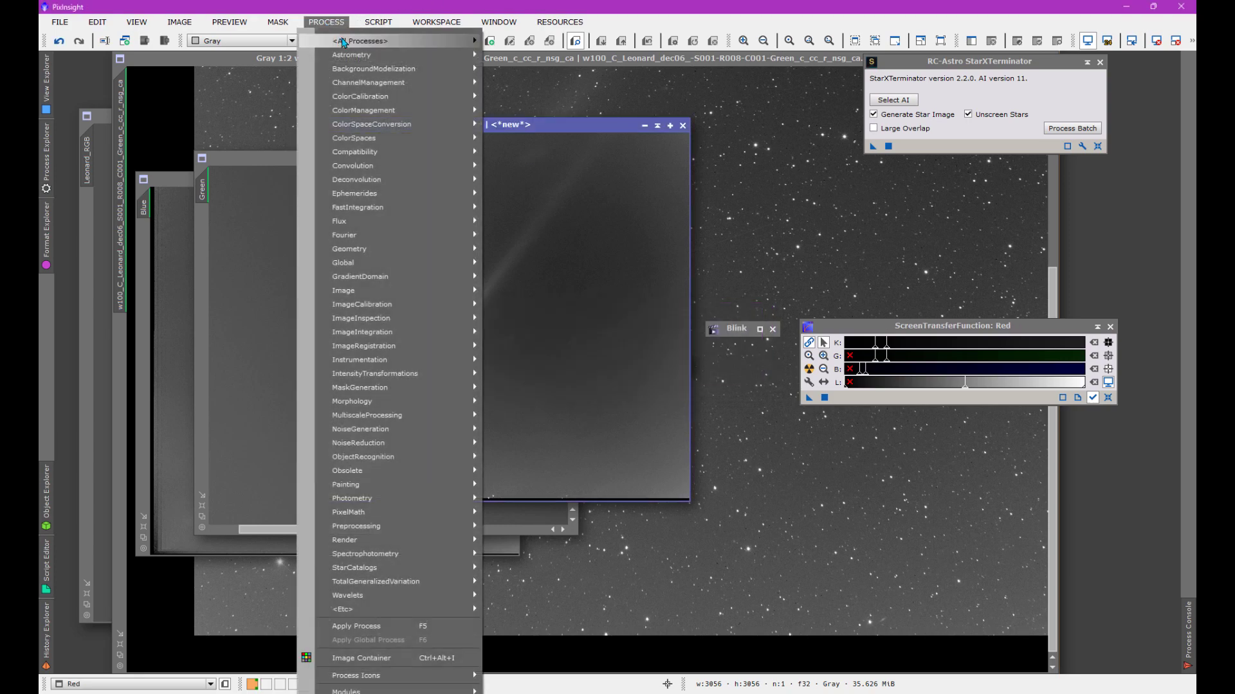
mouse_move(450, 41)
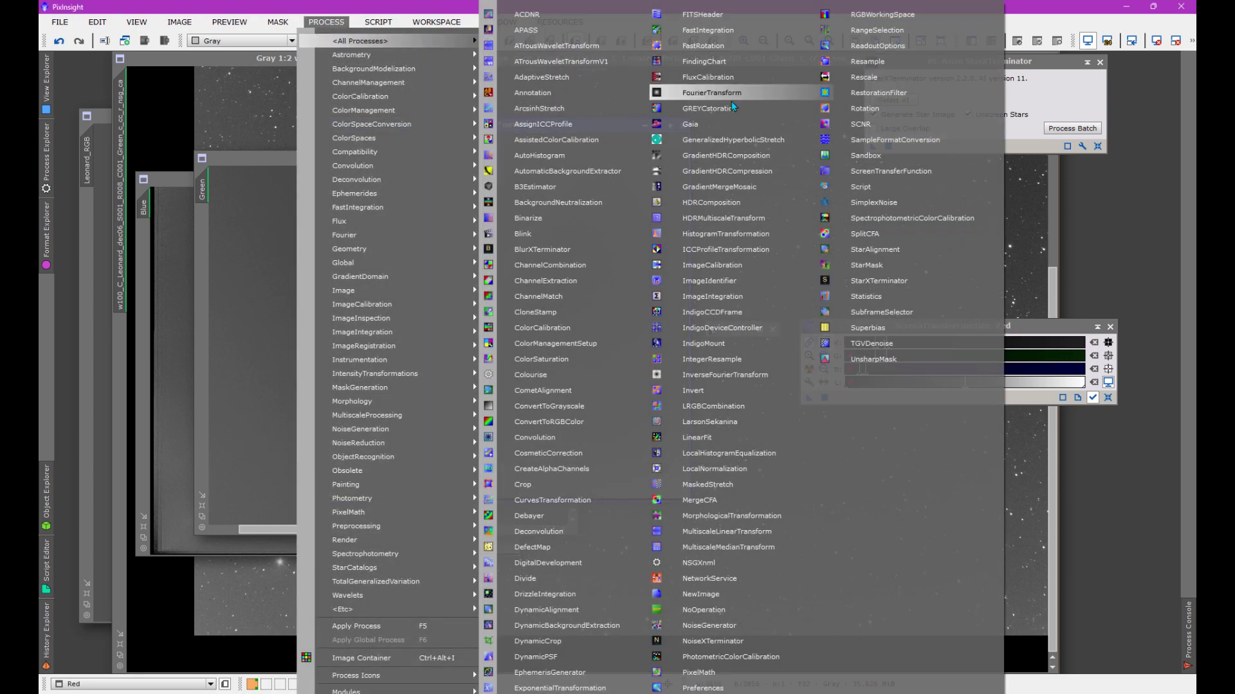
click(608, 265)
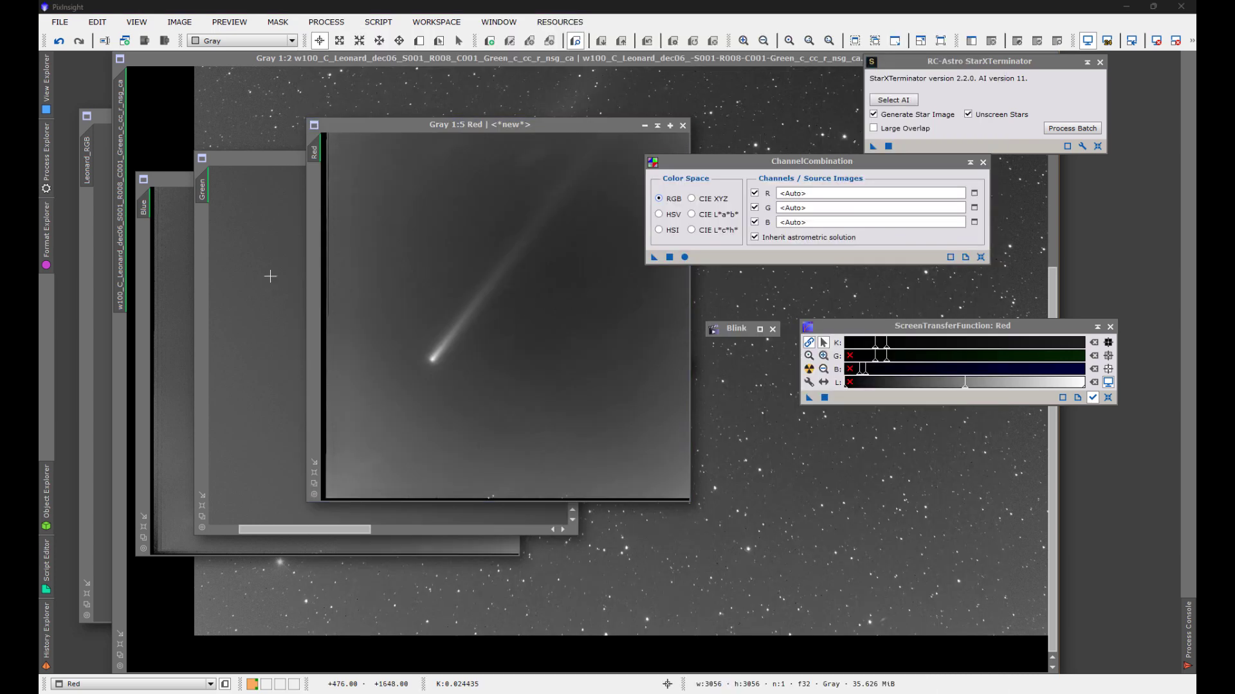
drag(202, 193, 792, 208)
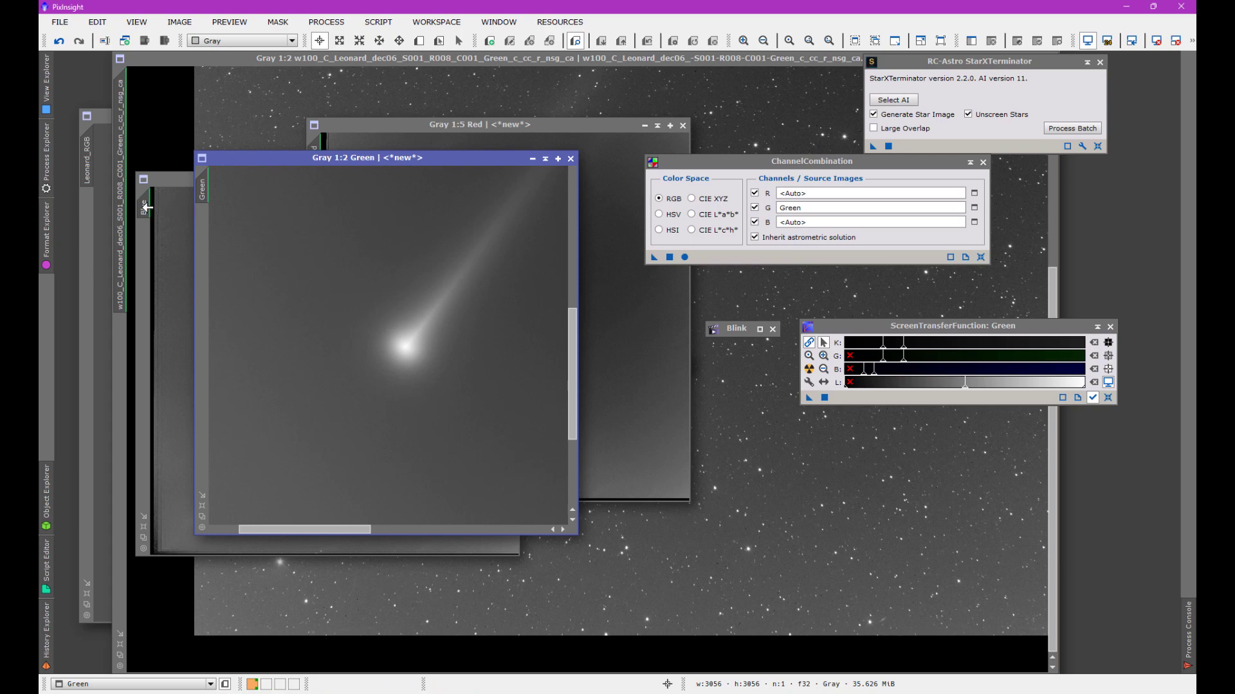
drag(143, 206, 815, 222)
click(376, 133)
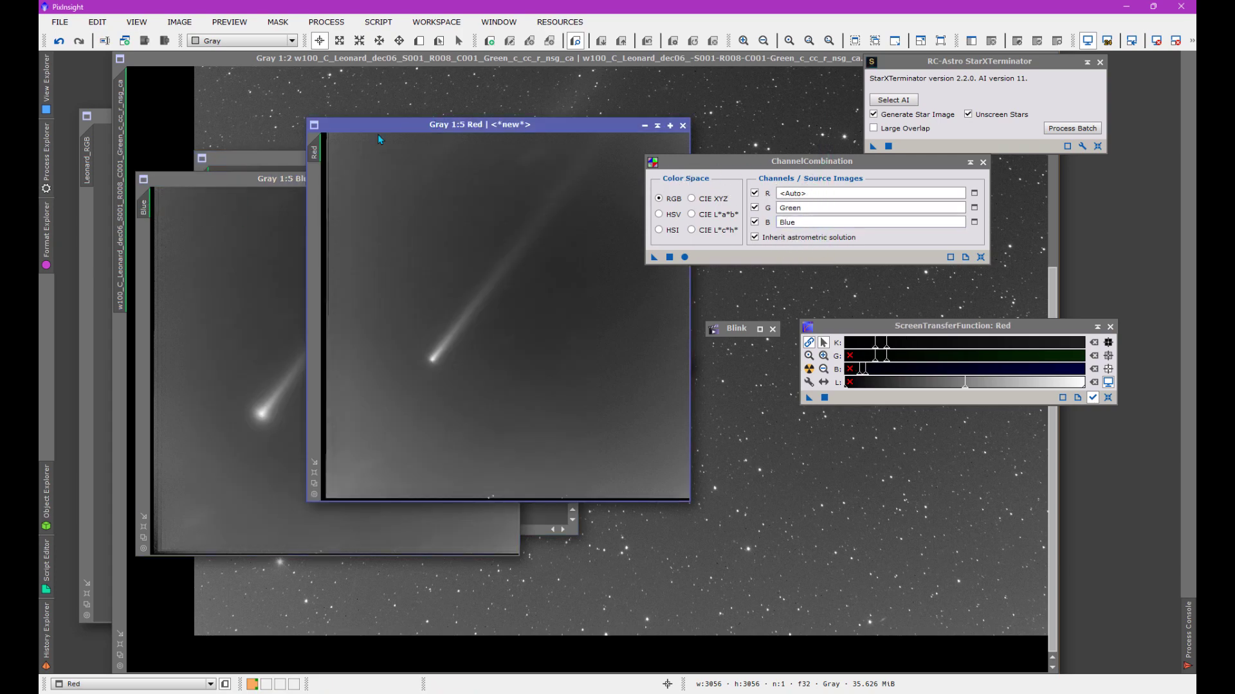
drag(319, 149, 843, 198)
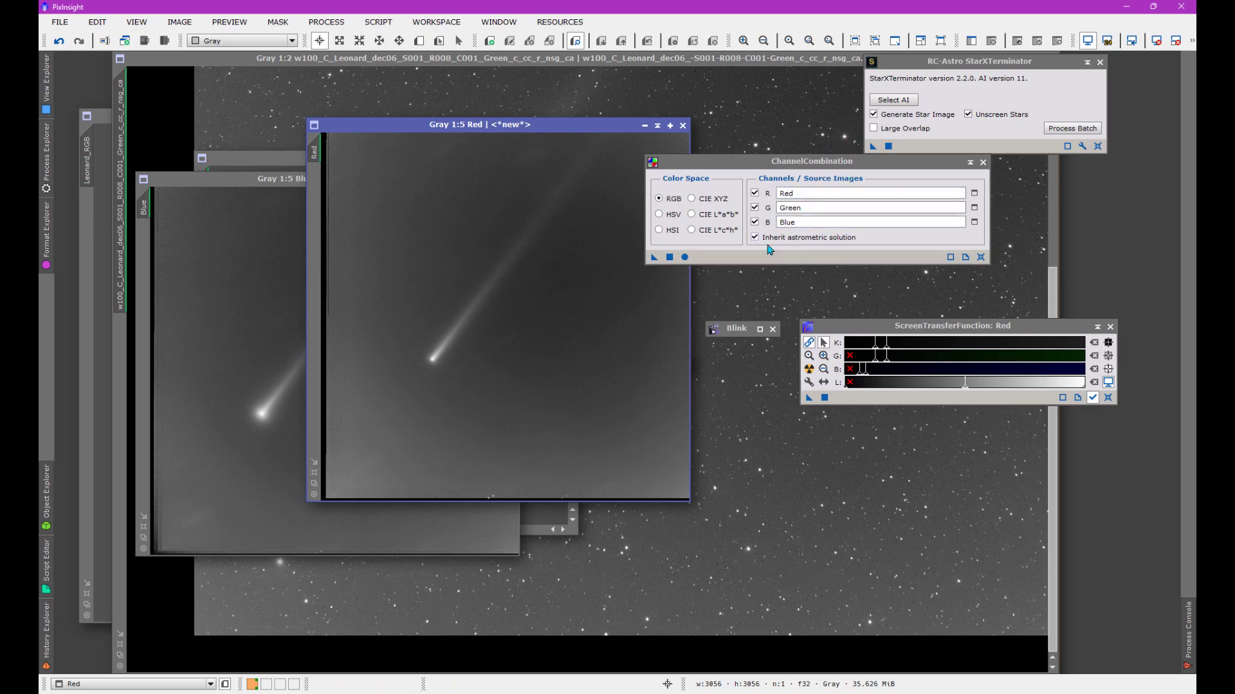
click(684, 257)
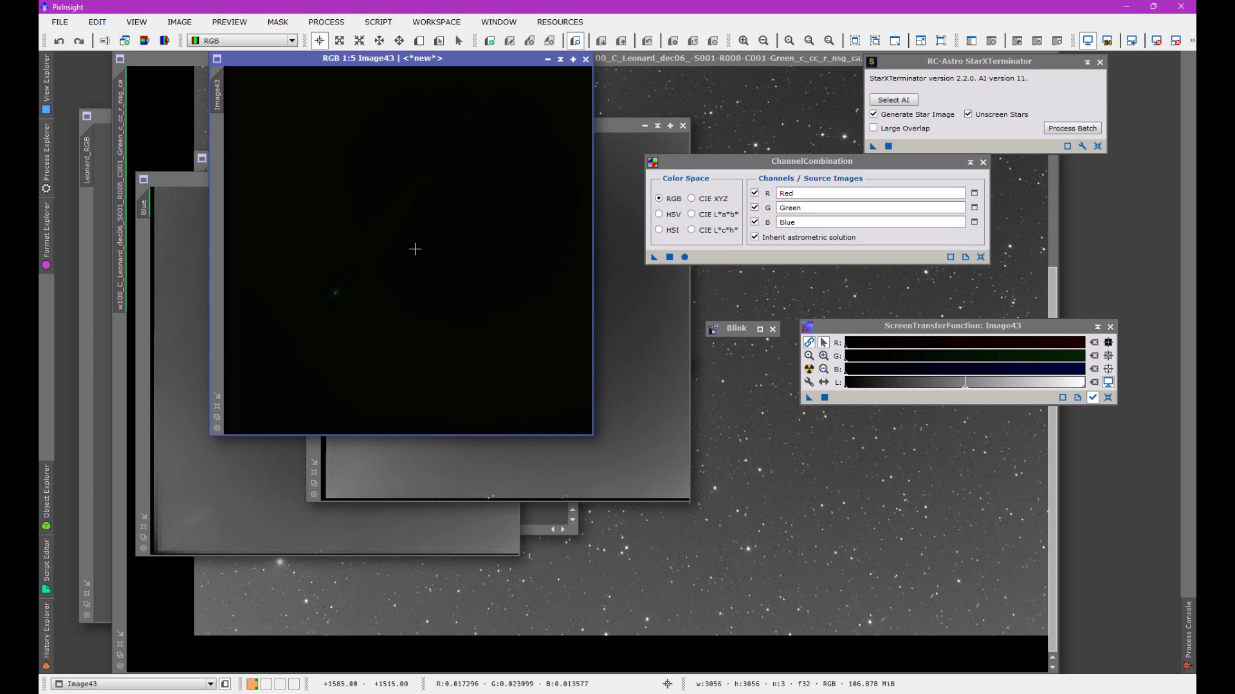
Step: Give Image43 an unlinked STF auto stretch for neutral colour
key(ctrl+a)
drag(464, 59, 518, 126)
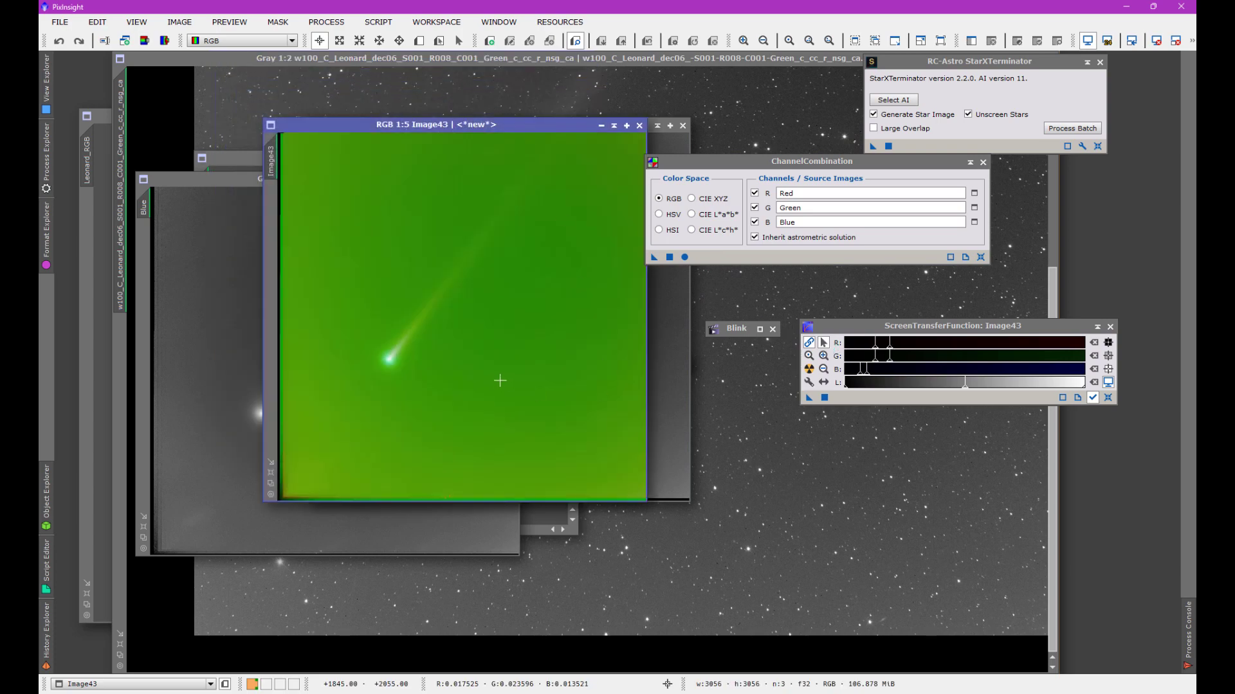
click(816, 355)
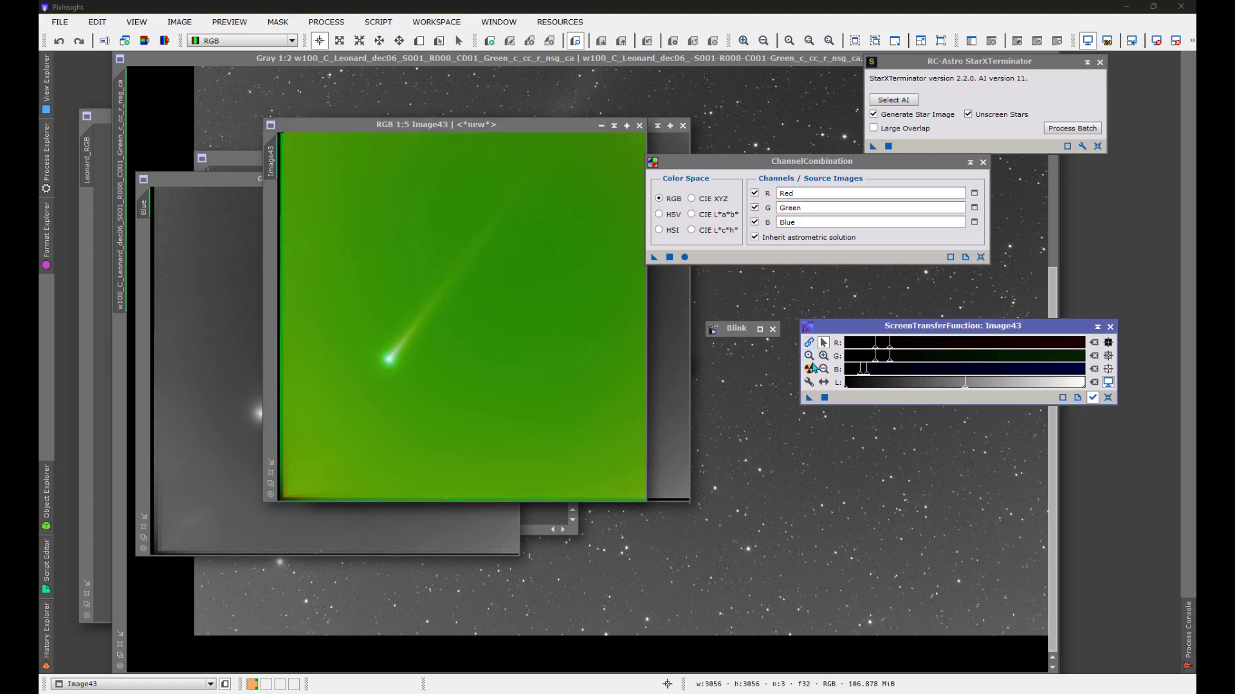
click(812, 369)
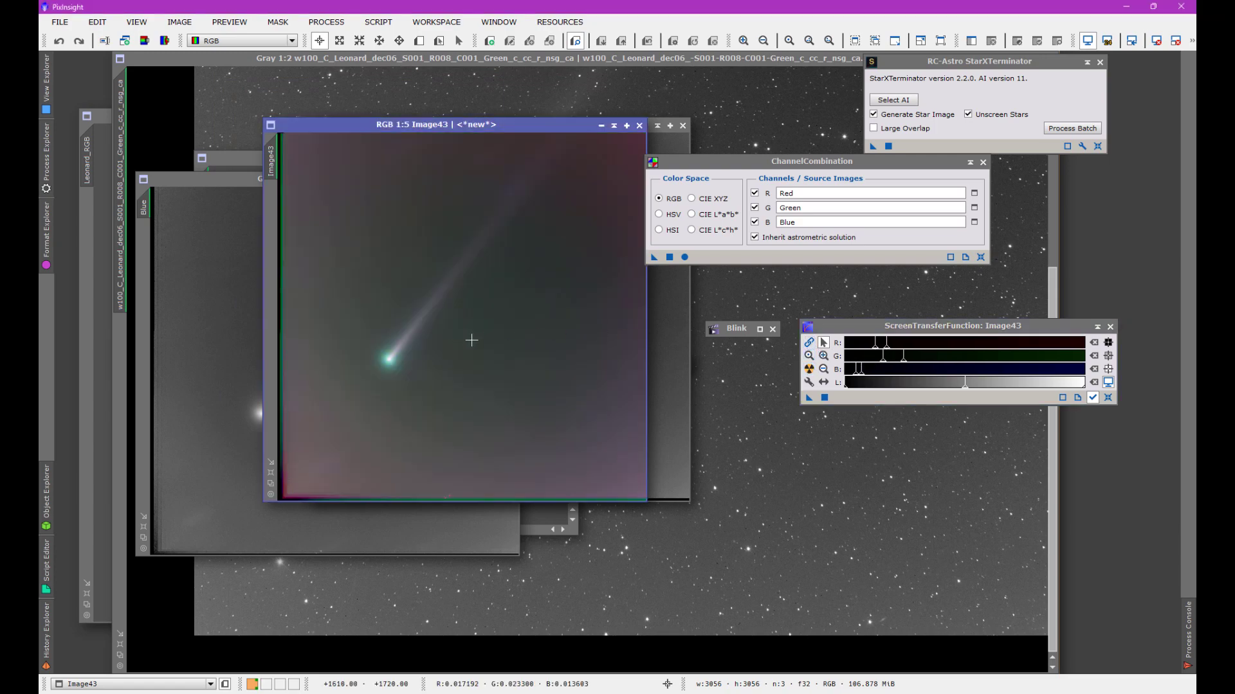
drag(710, 163, 794, 163)
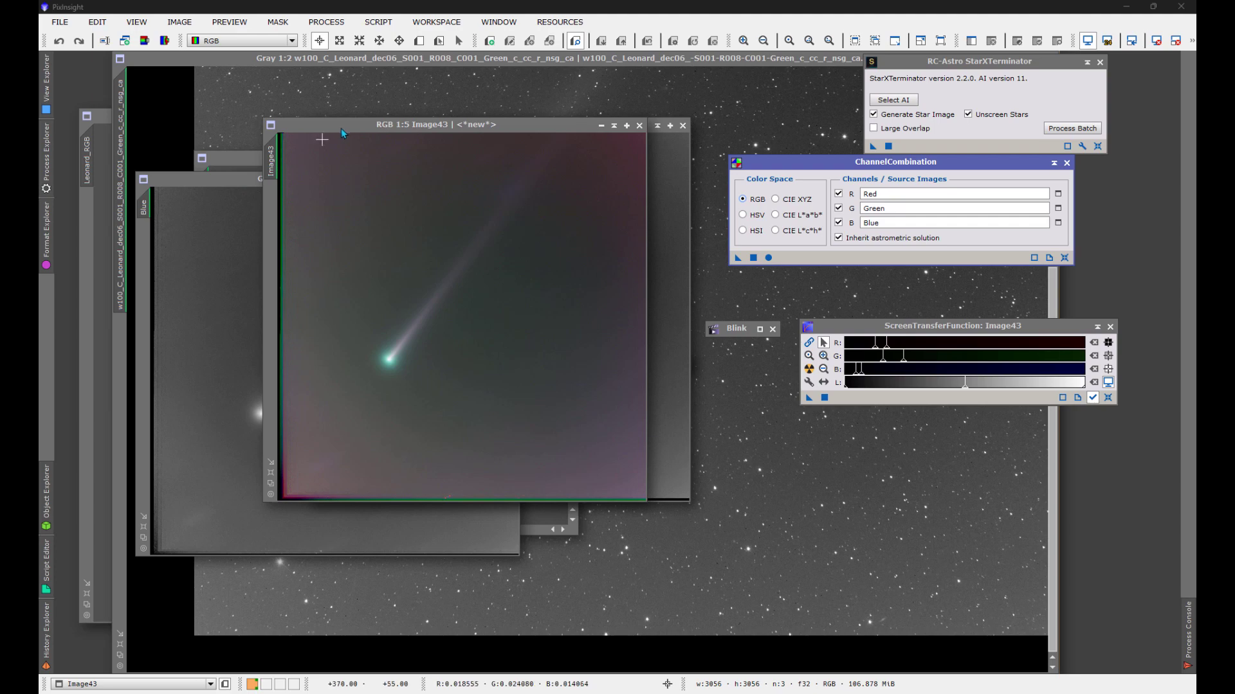
drag(341, 129, 740, 157)
Step: Bring Leonard_RGB and C_Leonard_Dec02 forward and zoom to 1:2 for comparison
click(146, 137)
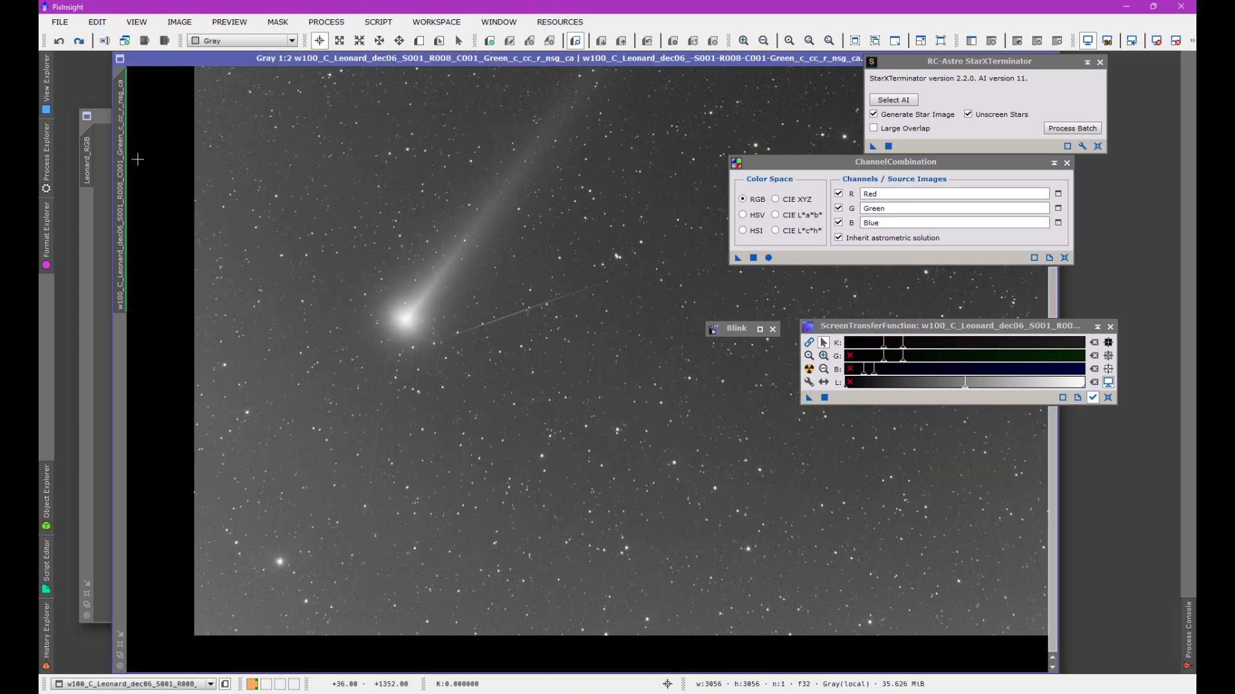
click(87, 158)
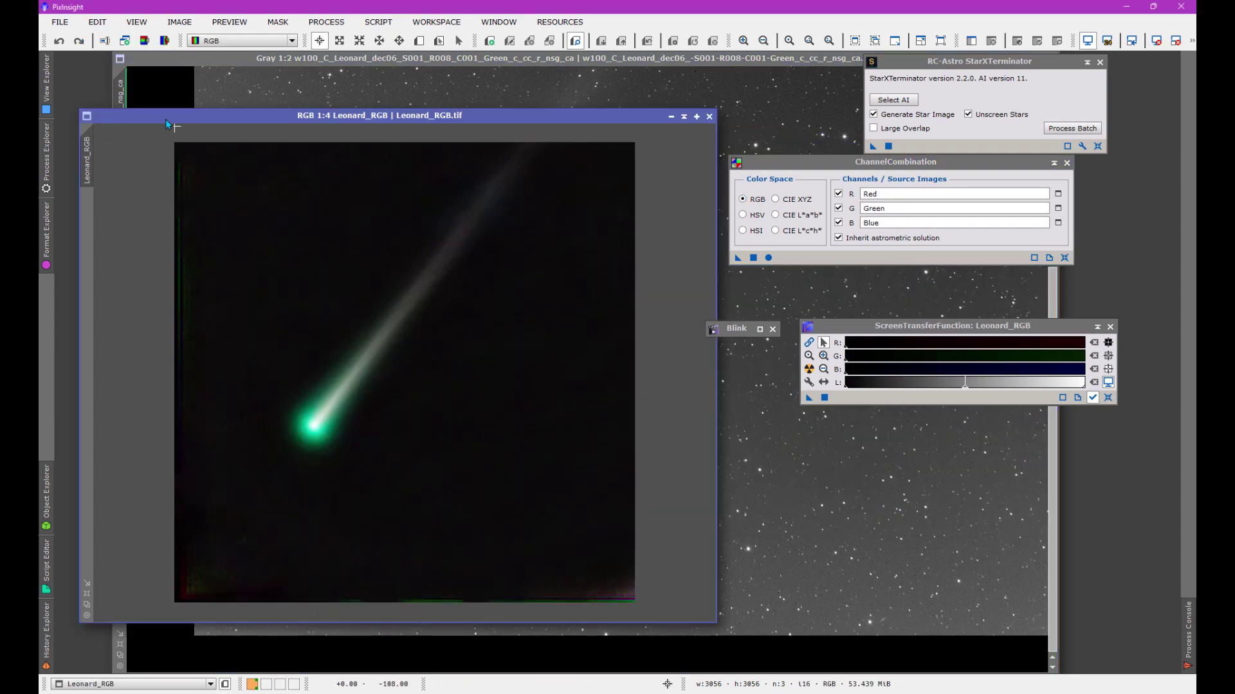
drag(158, 116, 395, 157)
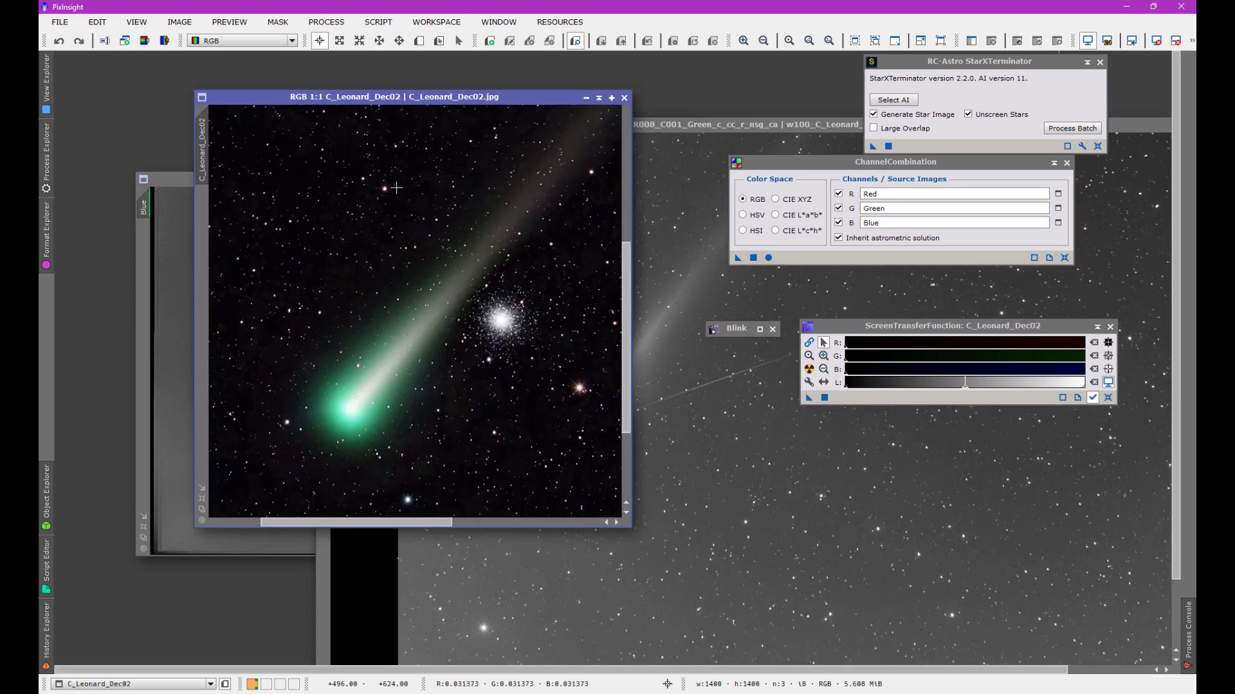
scroll(399, 322, down, 1)
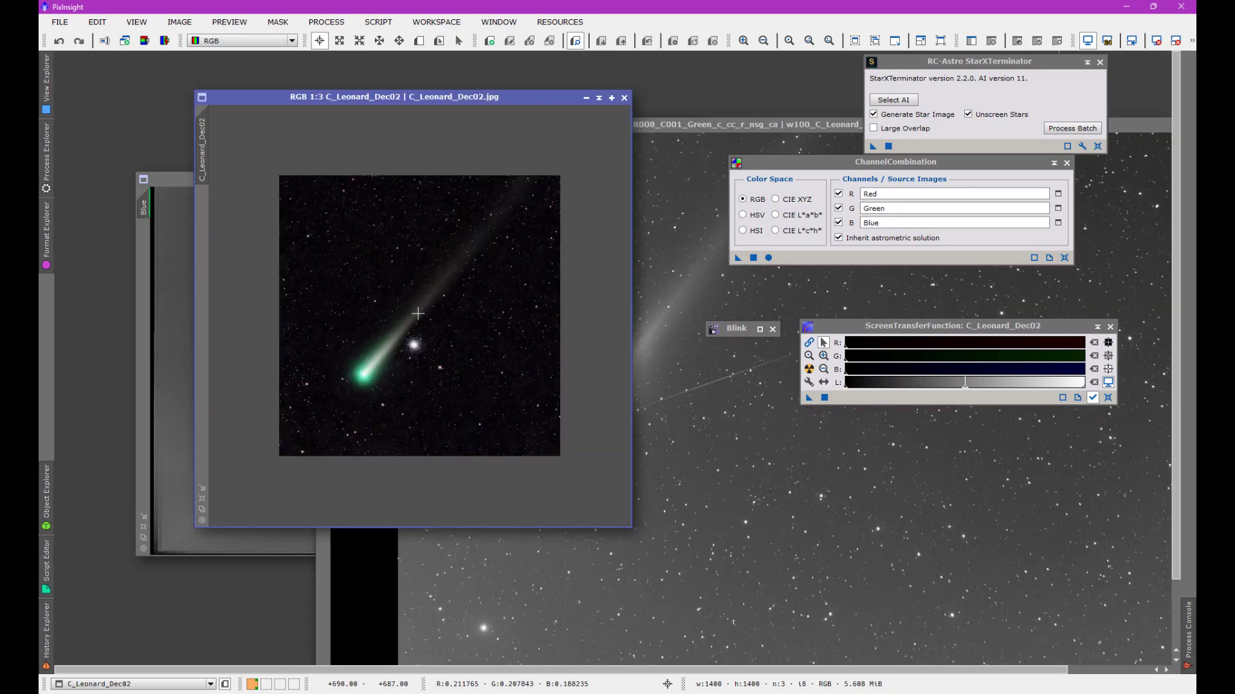
scroll(399, 357, up, 1)
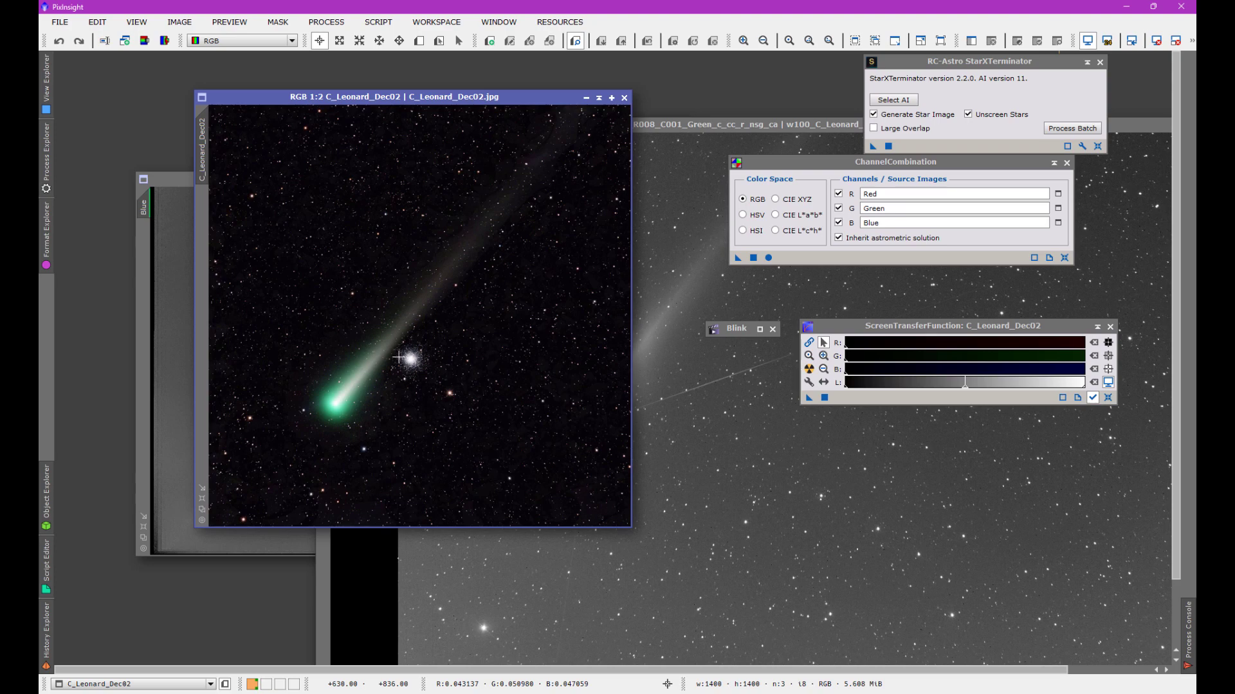
Step: Switch to the Chrome Cosmic Canvas: PI Edition page from the taskbar
mouse_move(672, 688)
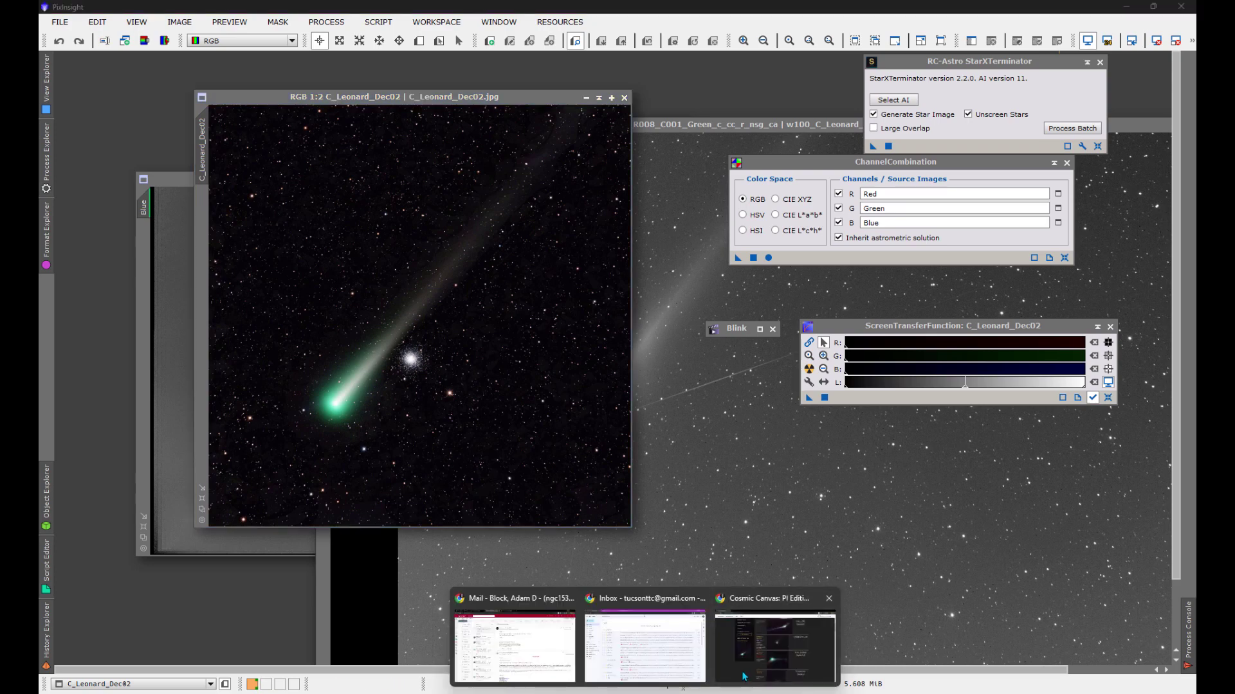
click(744, 676)
scroll(692, 497, up, 2)
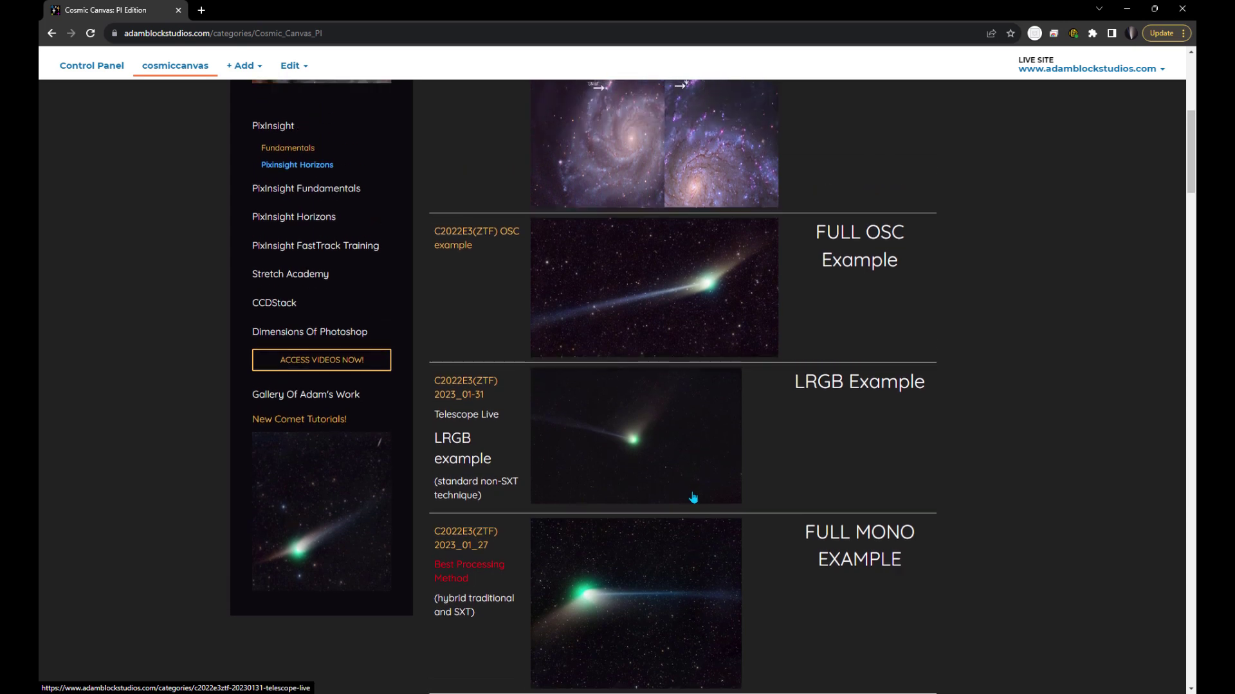